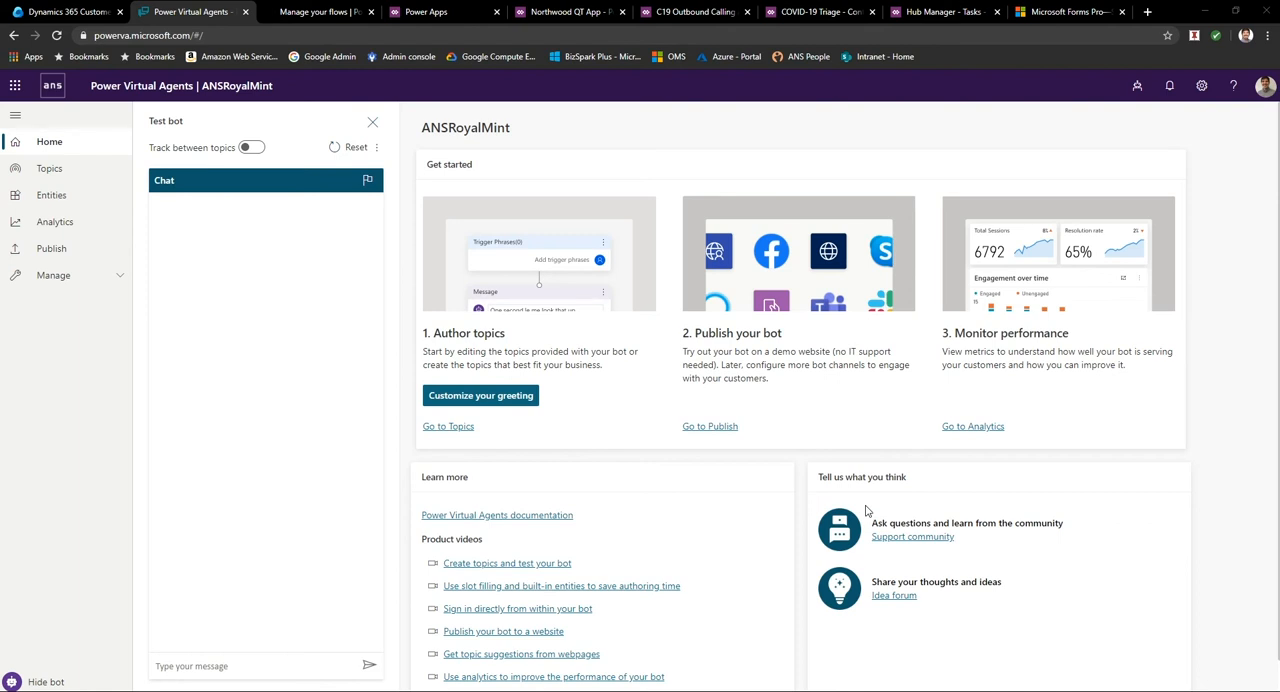
Create a new bot named ANS_Booze_BOT, picking an environment other than the default one for it.
click(1136, 87)
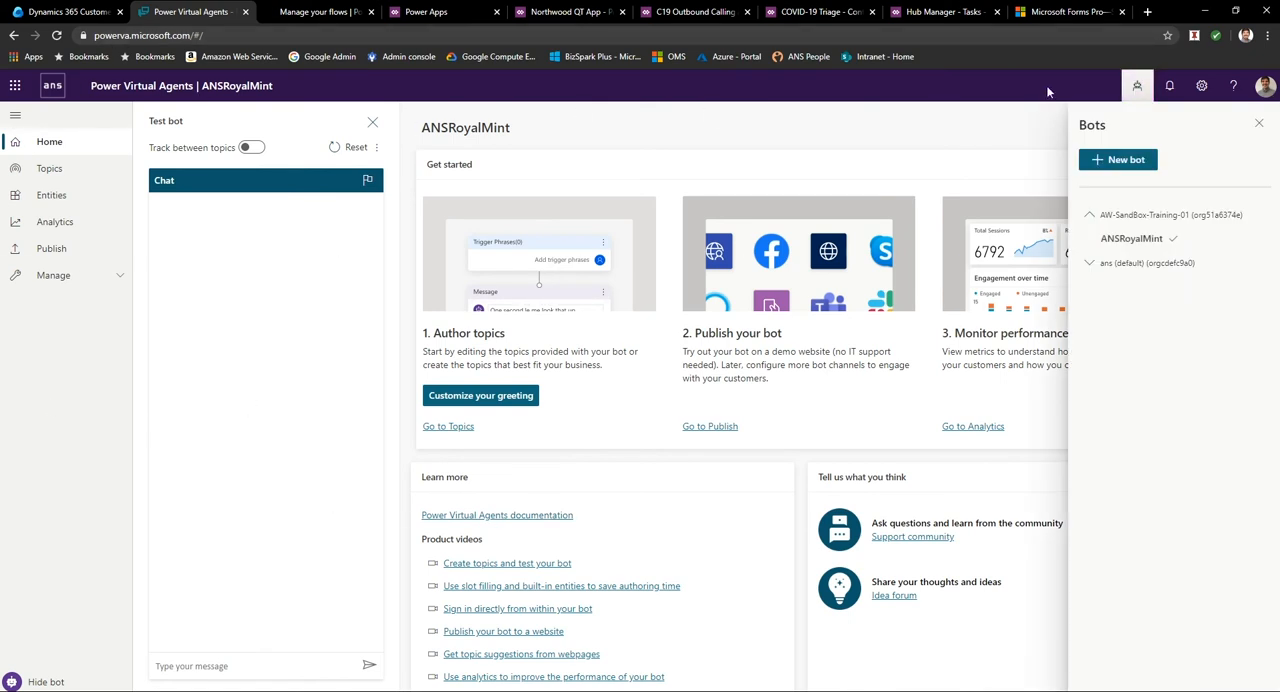
click(1136, 87)
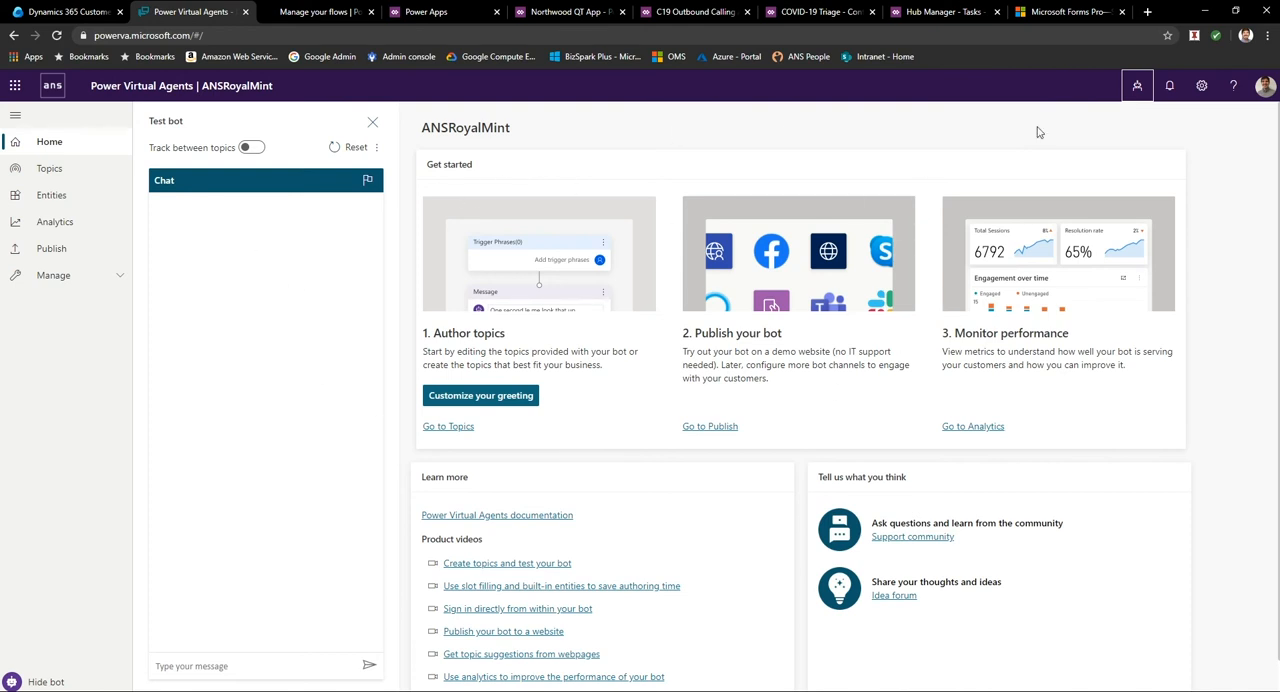
click(1137, 88)
click(1134, 159)
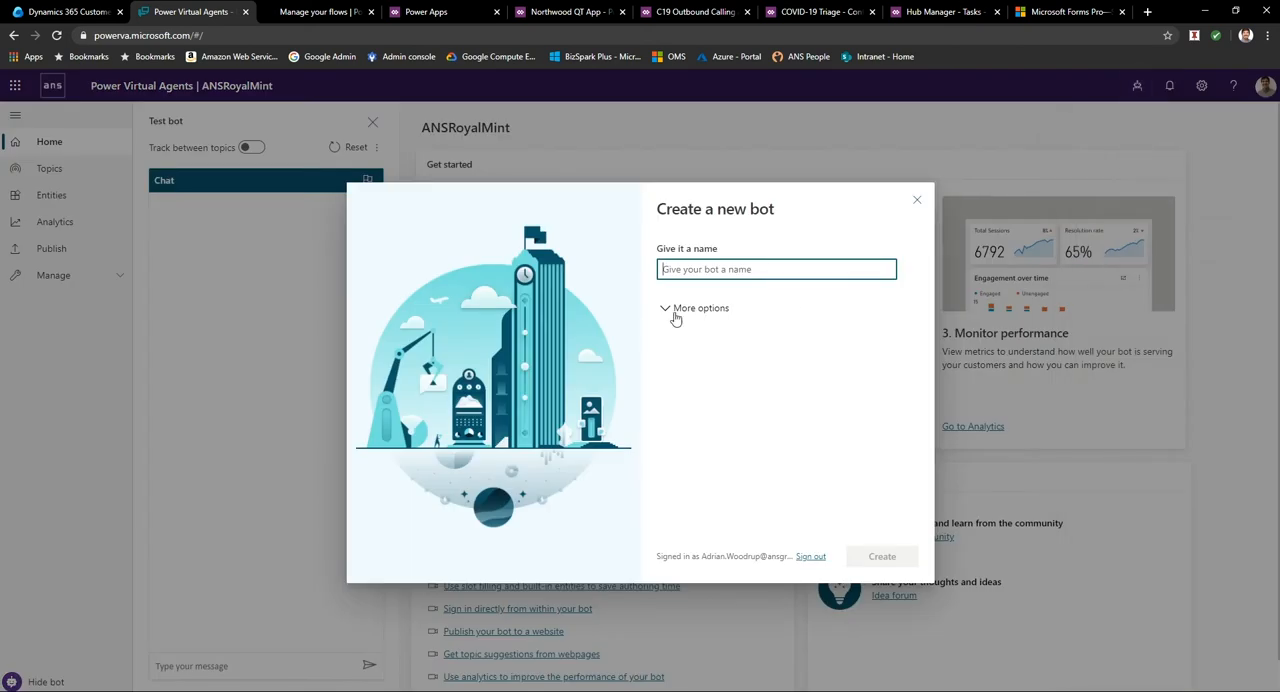
text(ANS_Booze_BOT)
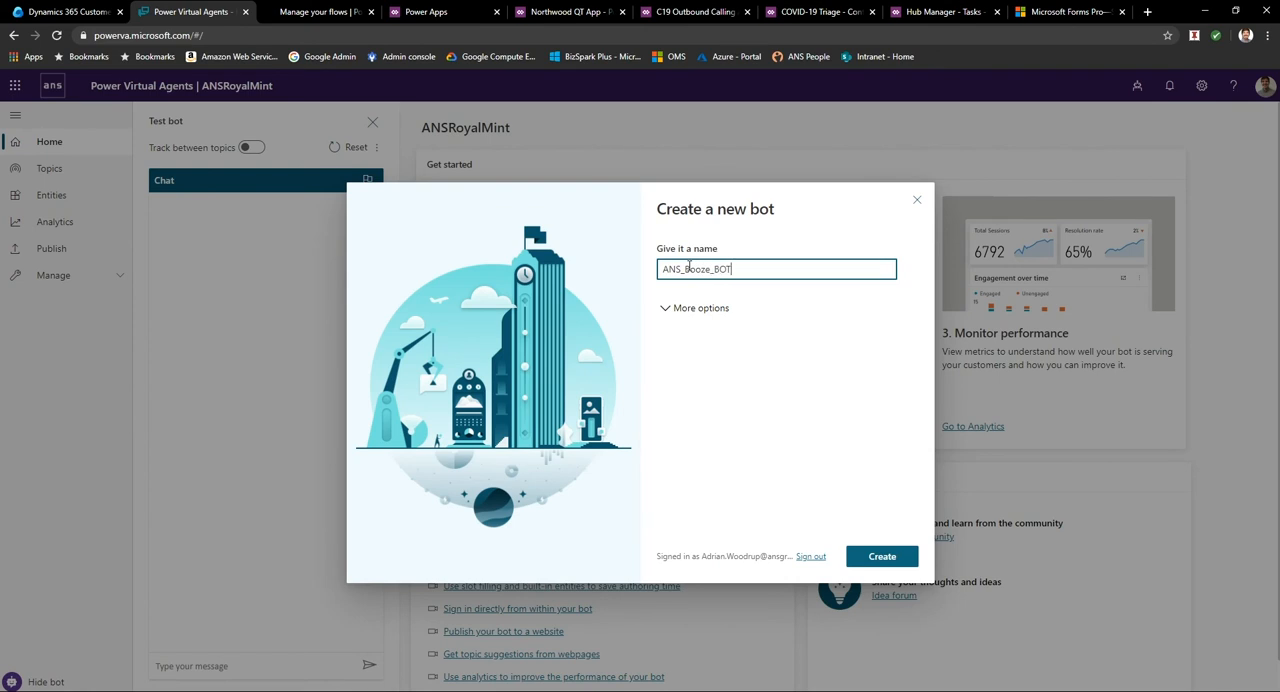
click(673, 314)
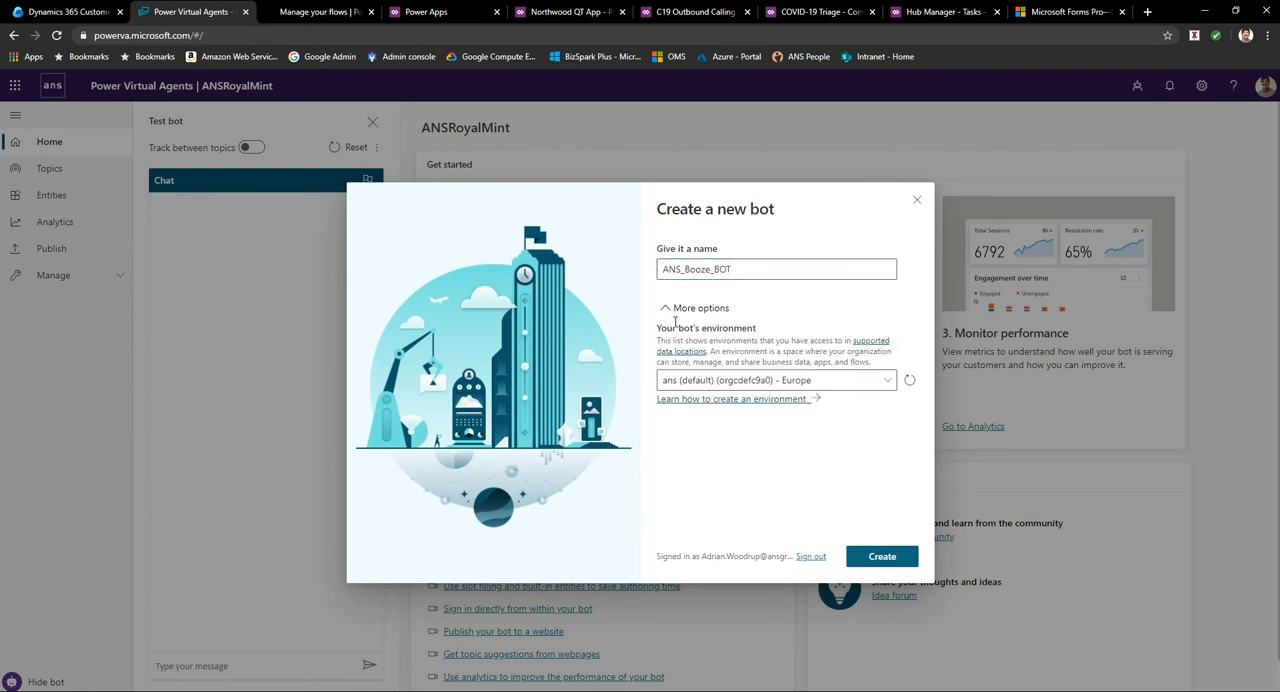
click(891, 386)
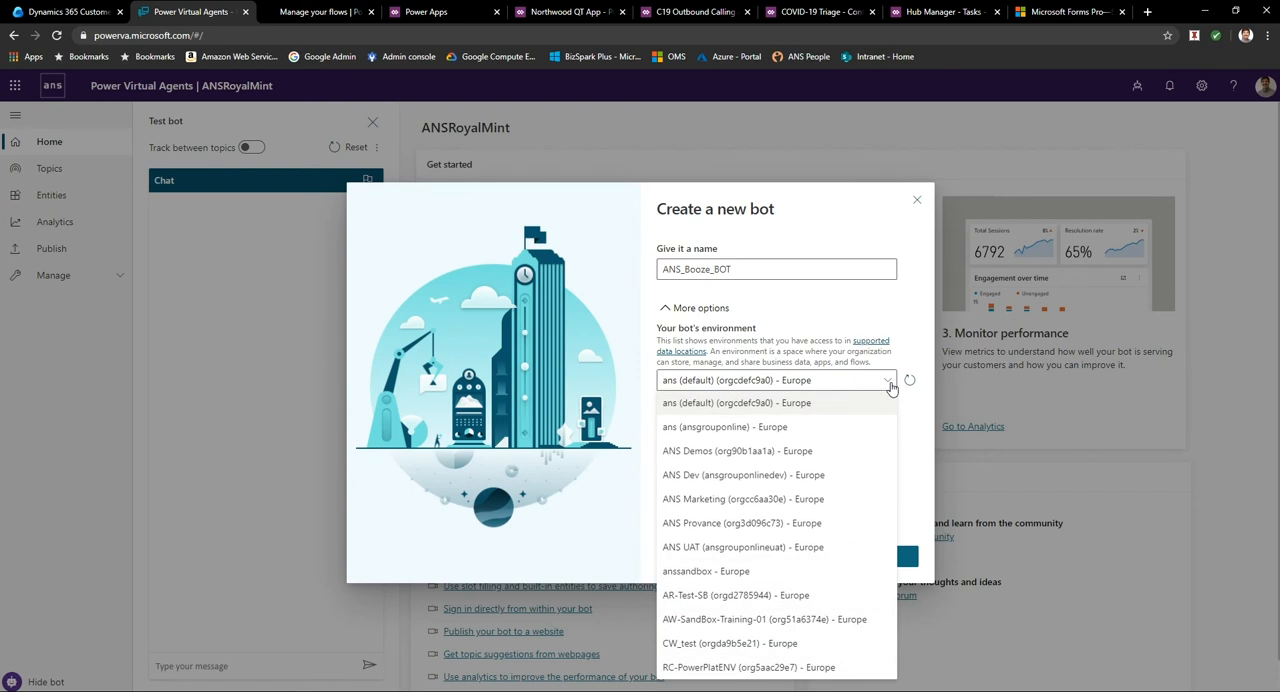
click(772, 632)
click(880, 557)
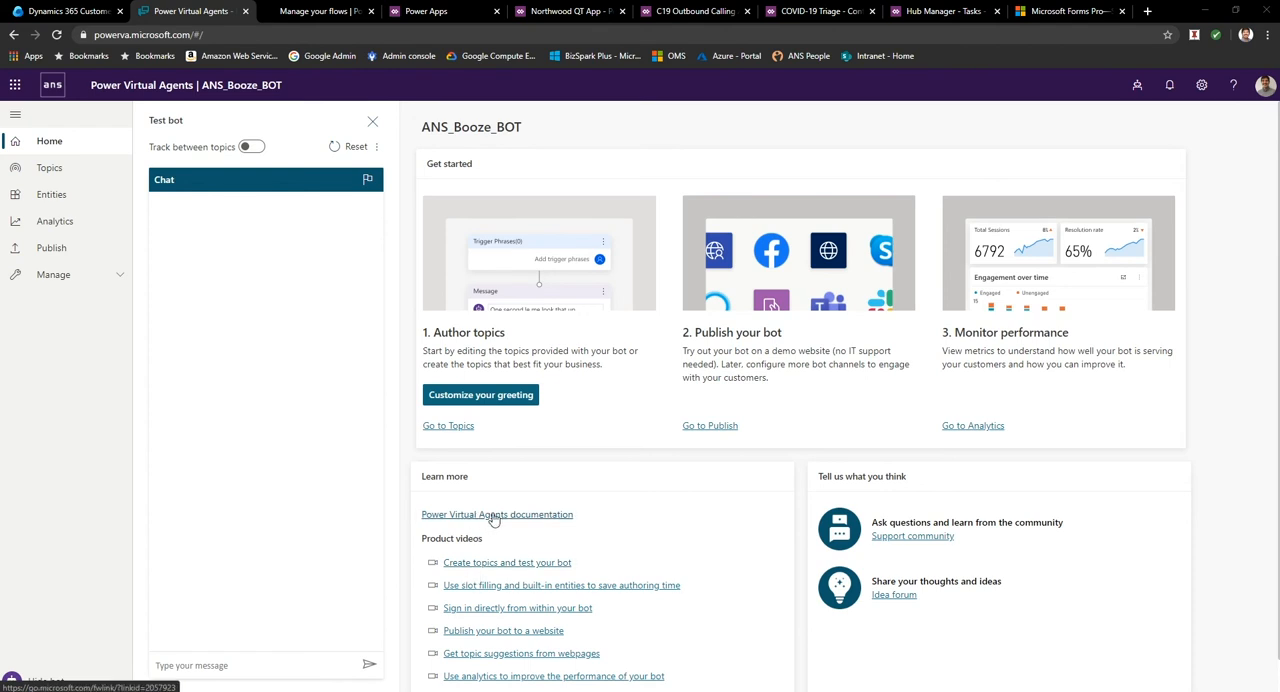
Open the bot's greeting for customization and review its list of trigger phrases.
click(512, 396)
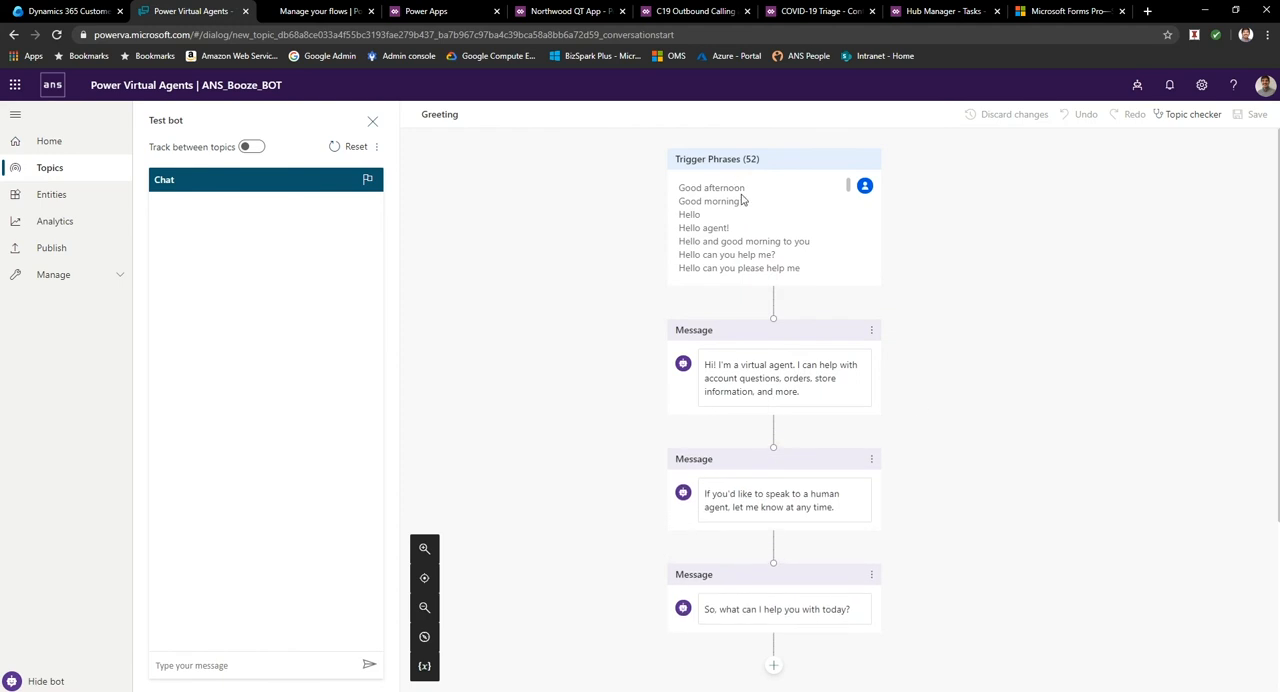
scroll(733, 240, down, 3)
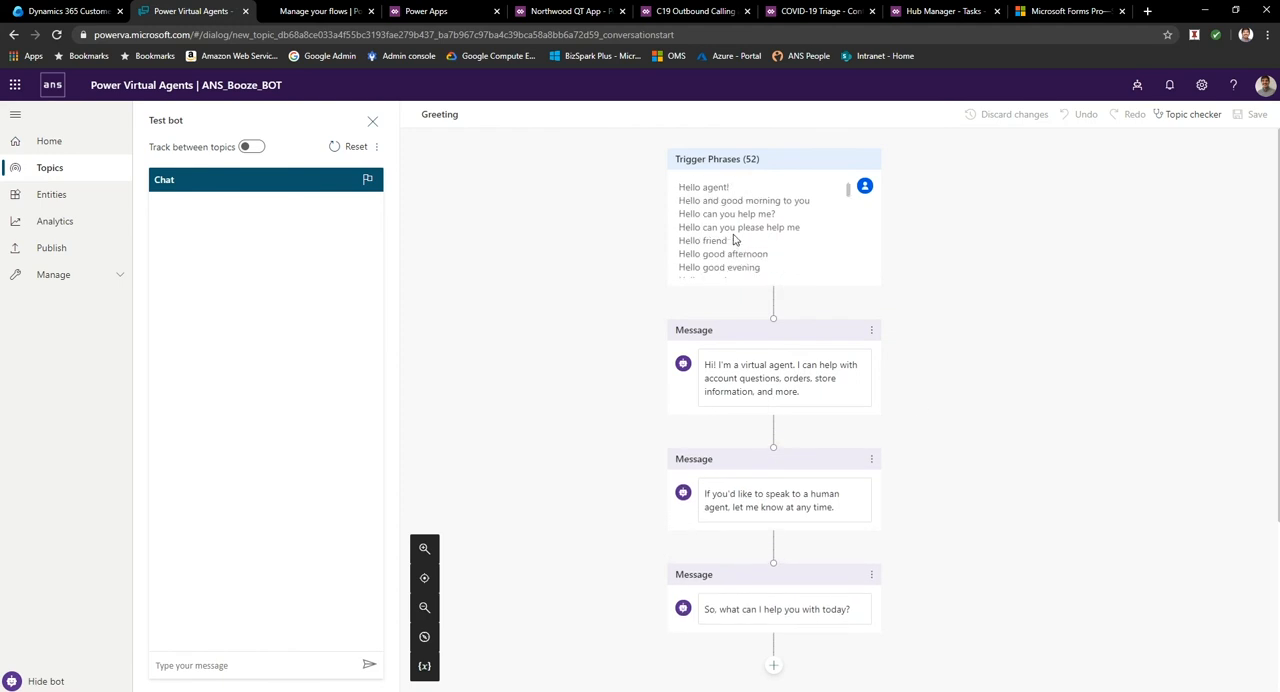
scroll(732, 228, up, 3)
scroll(732, 224, down, 3)
scroll(733, 222, down, 10)
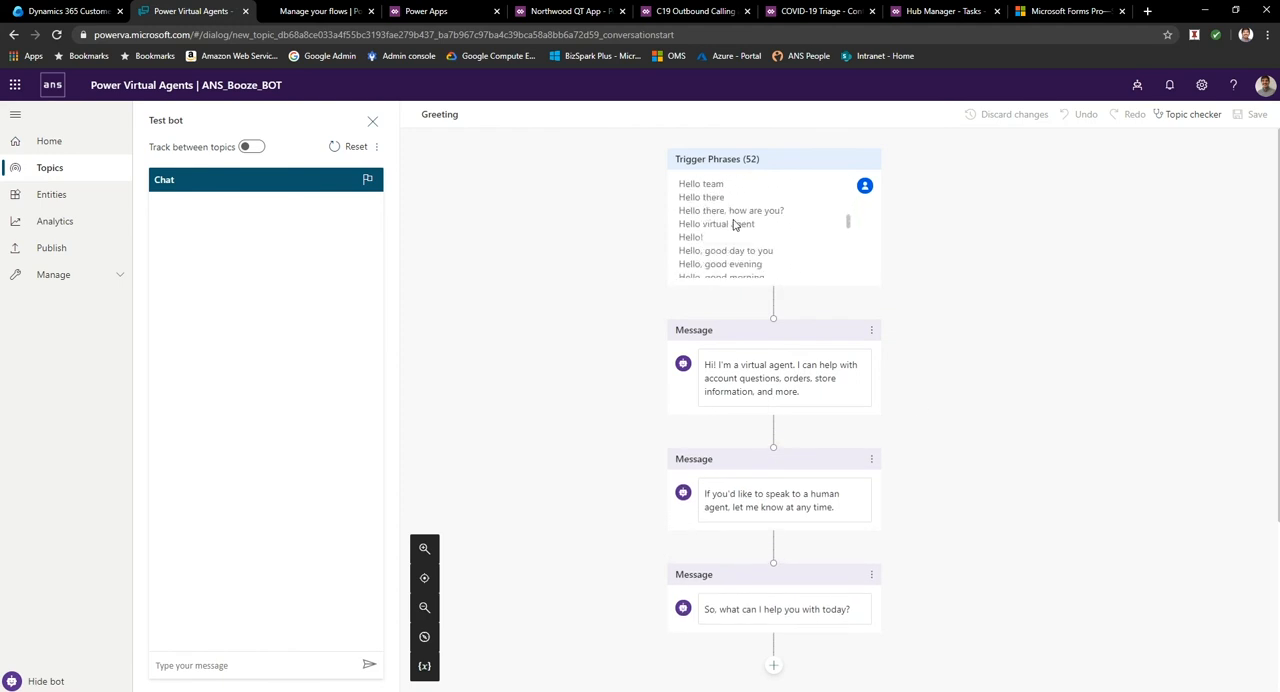
scroll(734, 220, down, 1)
scroll(734, 220, up, 1)
scroll(763, 218, up, 15)
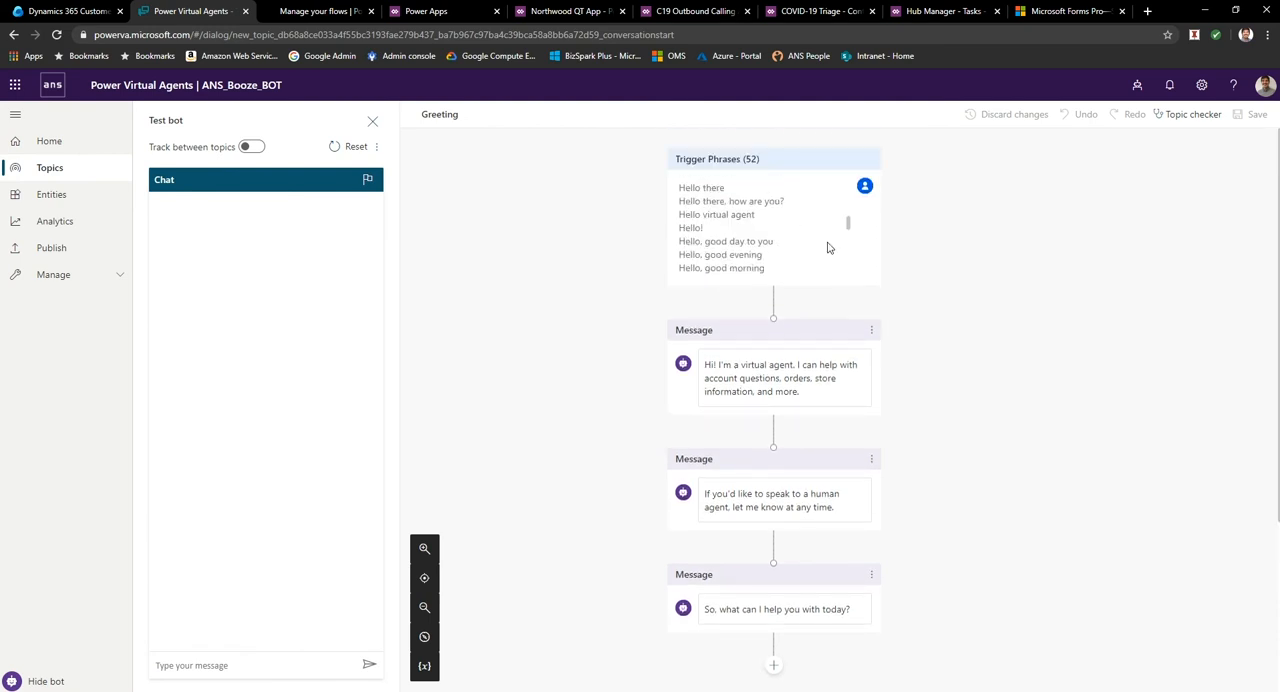
Replace the "Hi! I'm a virtual agent." opening of the first greeting message with "Sup!".
click(771, 372)
click(1021, 388)
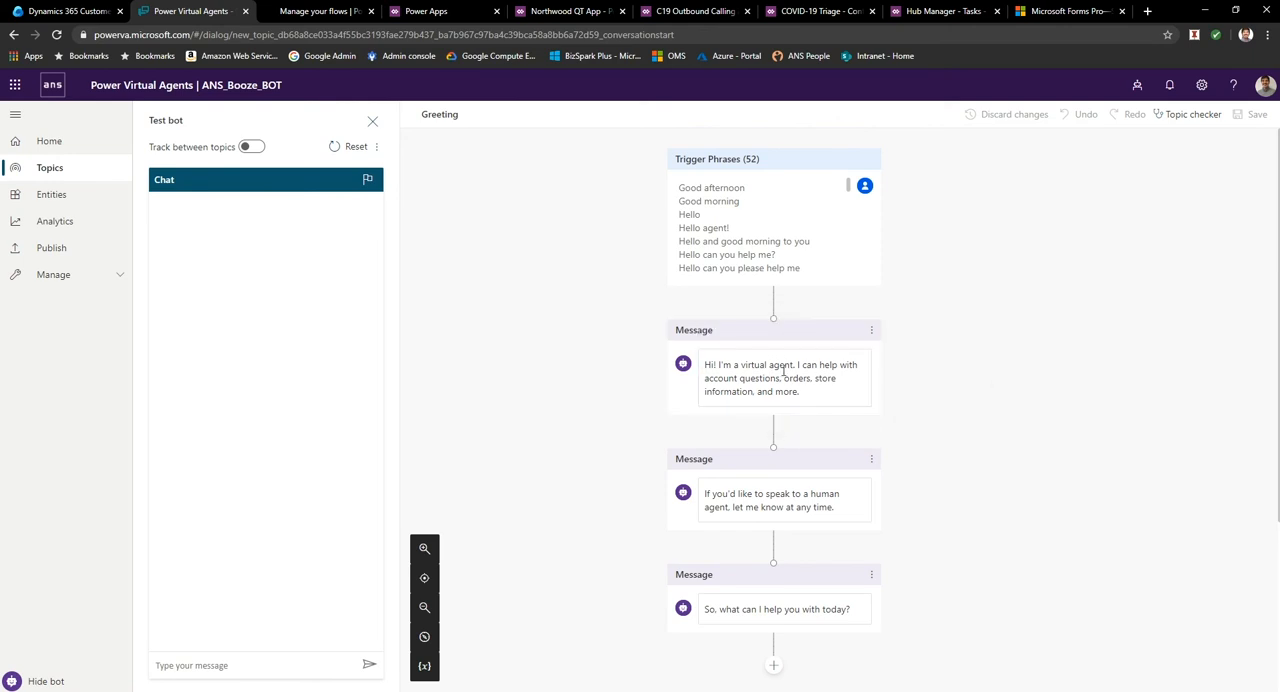
click(780, 377)
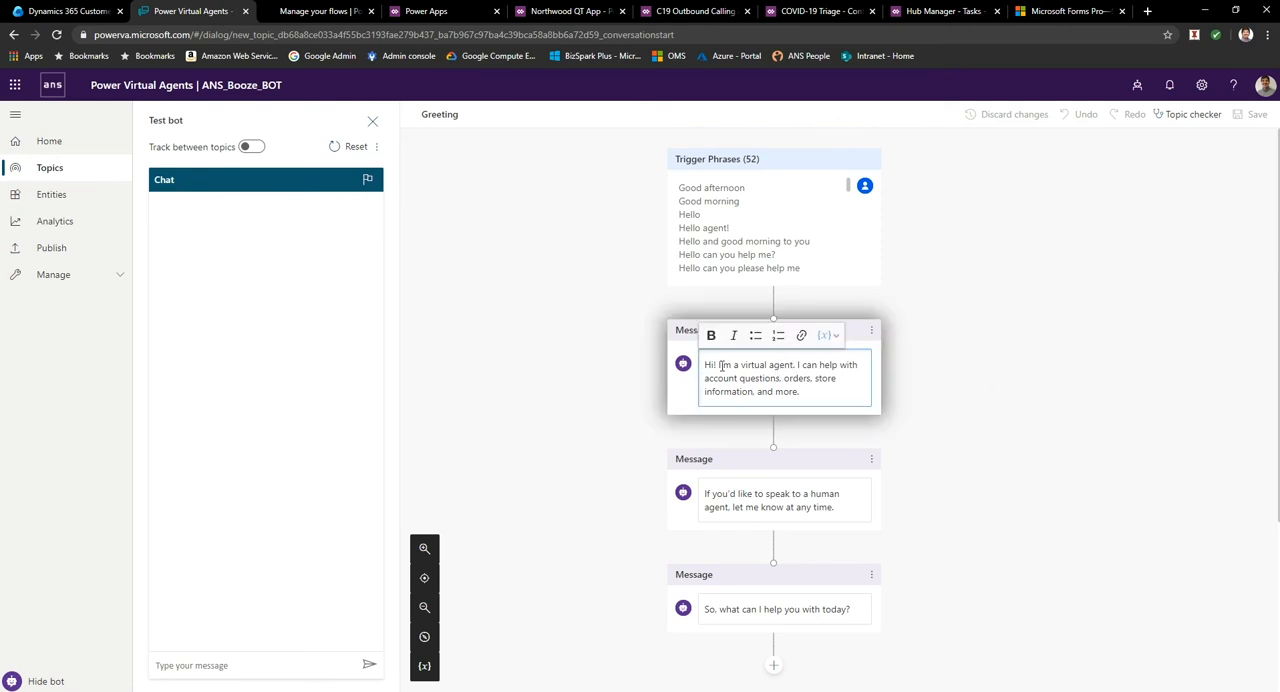
drag(733, 366, 797, 368)
key(BackSpace)
key(BackSpace)
key(BackSpace)
key(BackSpace)
key(BackSpace)
key(BackSpace)
key(BackSpace)
key(BackSpace)
key(BackSpace)
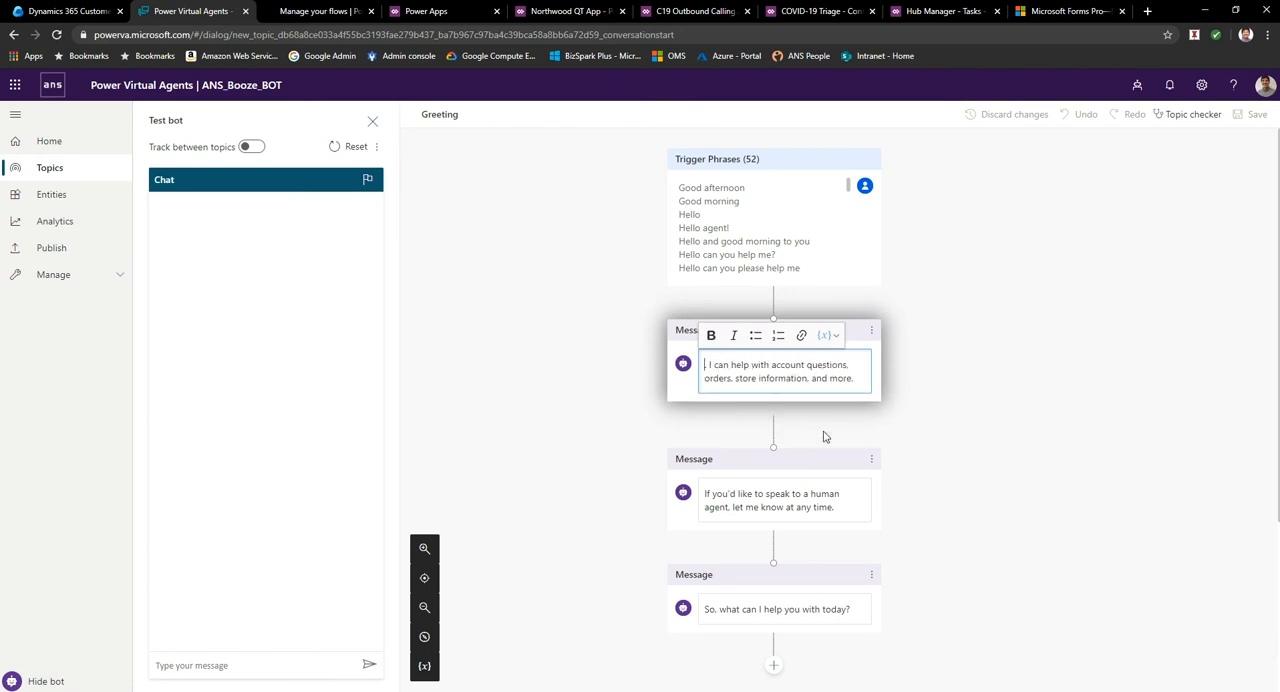
text(Sup!)
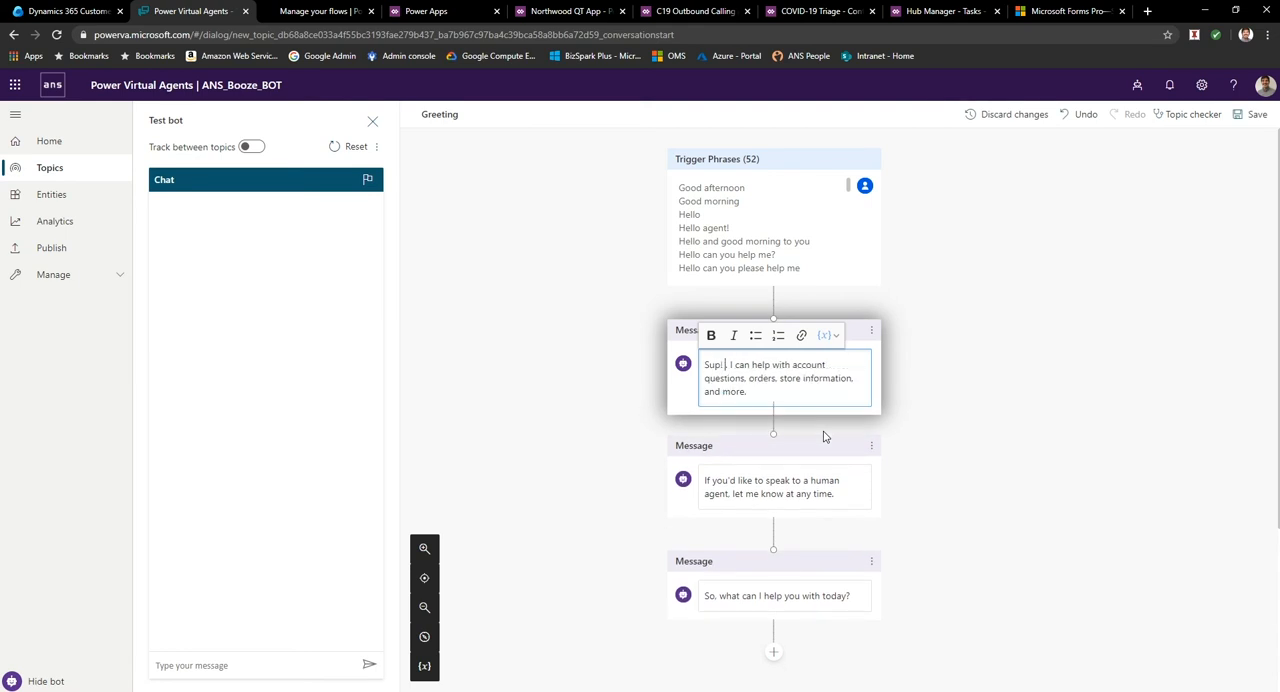
key(Delete)
key(Delete)
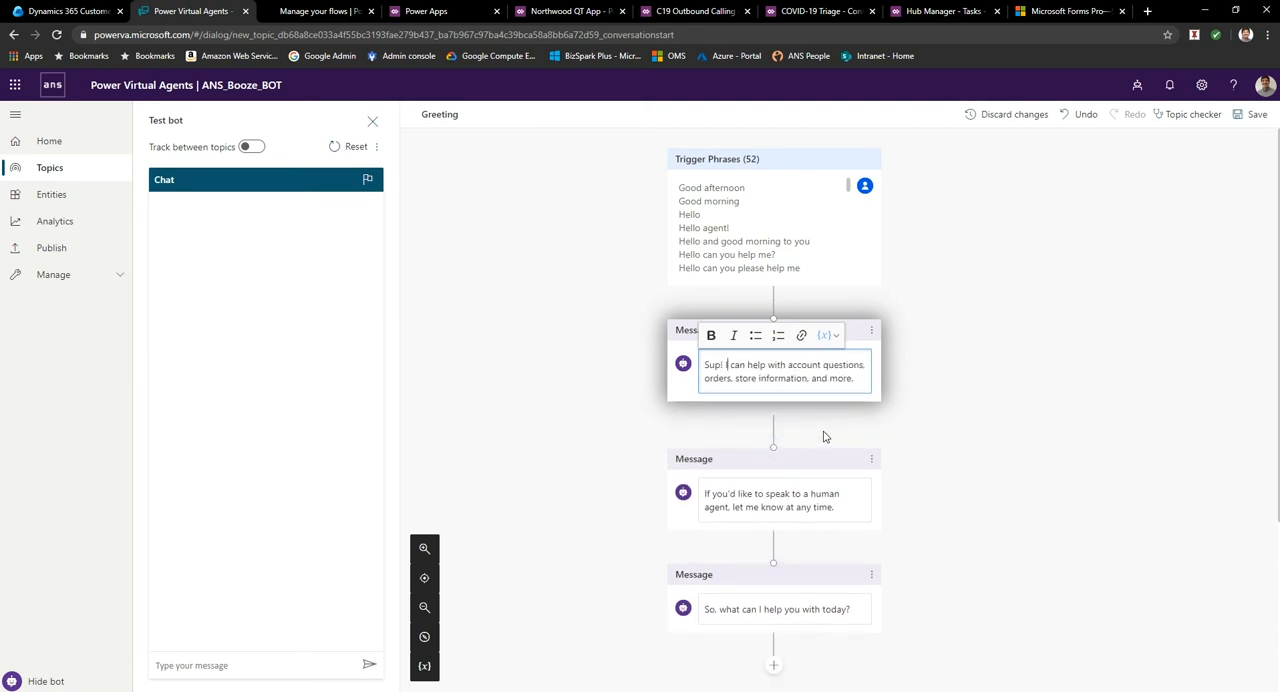
Reword the rest of the first greeting message so it reads "Sup! I can get you booze.".
key(ctrl+Right)
text(get you )
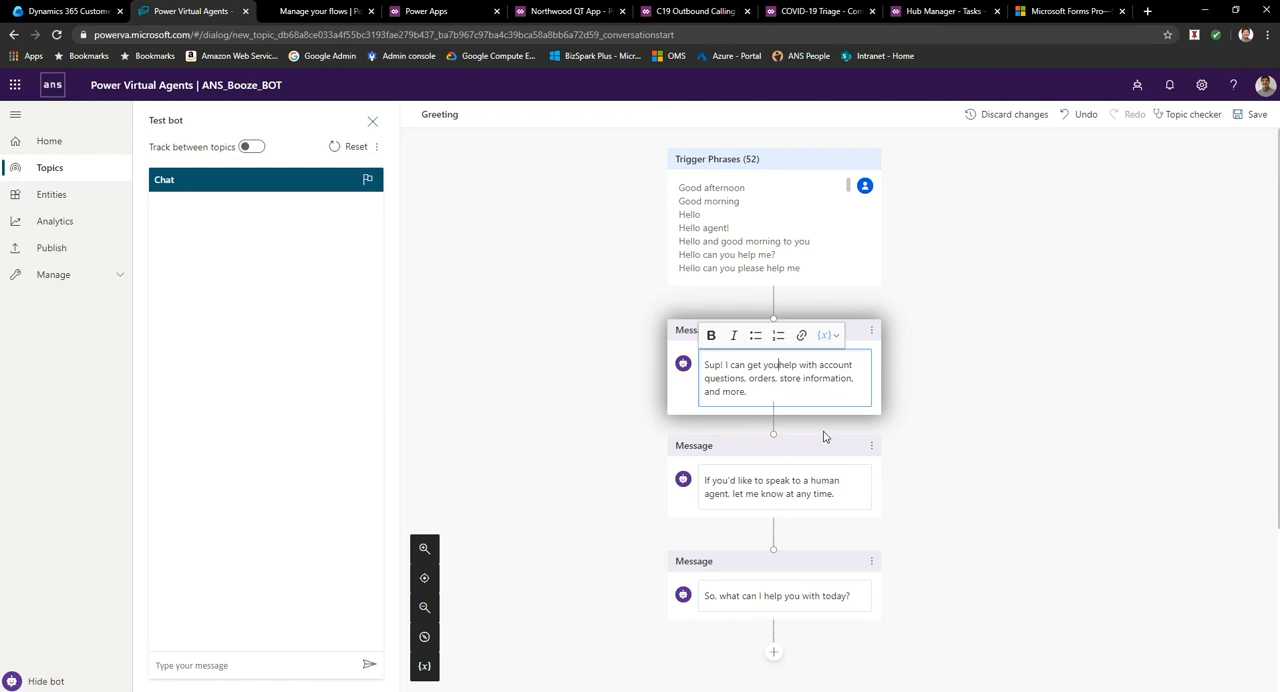
text(booze)
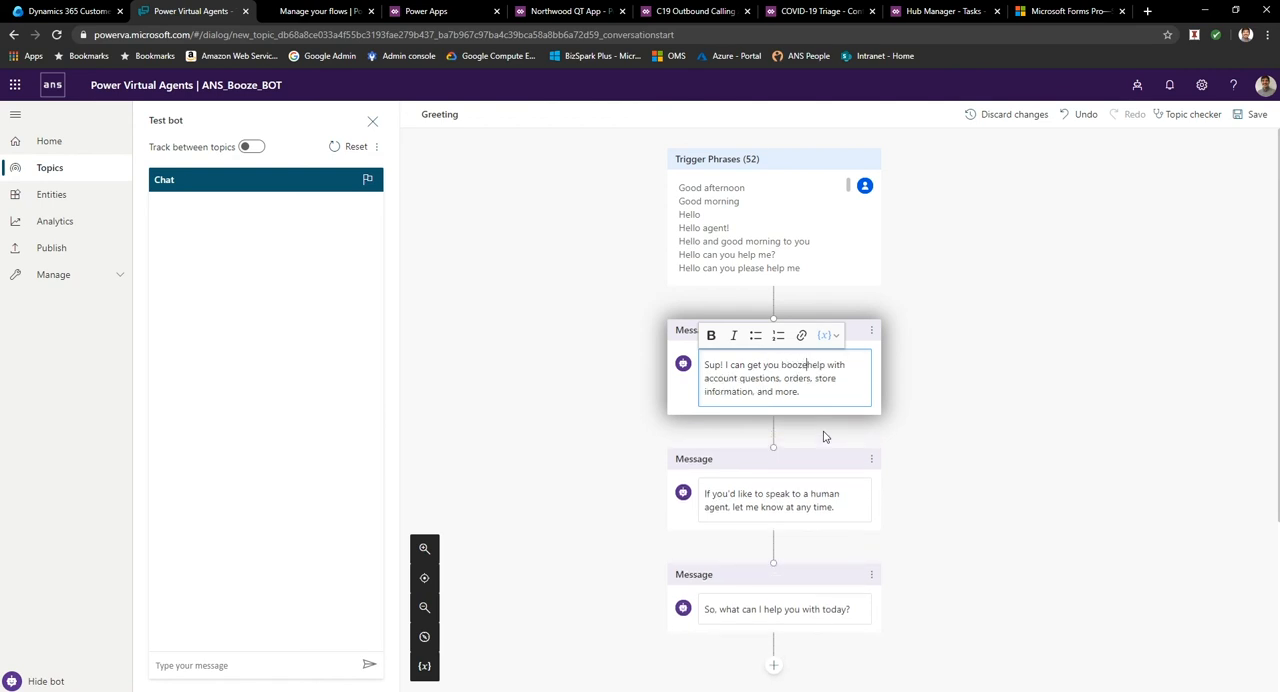
key(Delete)
key(Delete)
key(Delete)
key(Delete)
key(Delete)
key(Delete)
key(Delete)
key(Delete)
key(Delete)
key(Delete)
key(Delete)
key(Delete)
key(Delete)
key(Delete)
key(Delete)
key(Delete)
key(Delete)
key(Delete)
key(Delete)
key(Delete)
key(Delete)
key(Delete)
key(Delete)
key(Delete)
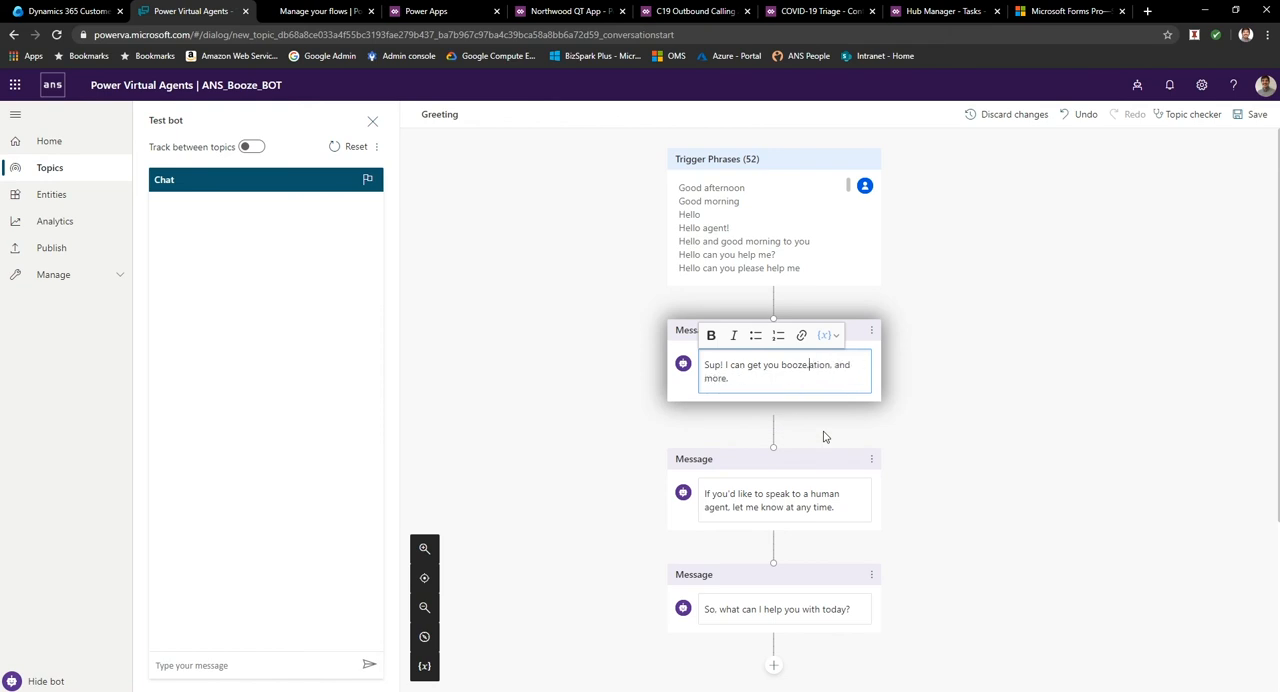
click(1008, 434)
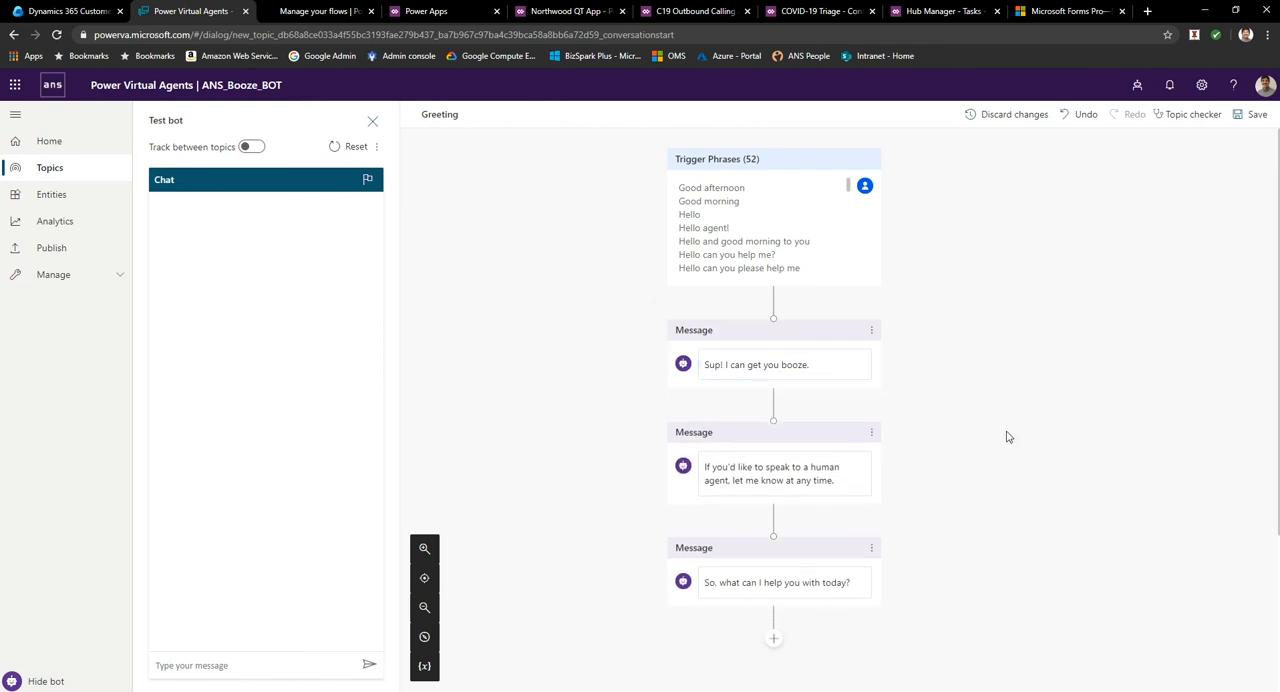
Delete the message offering to speak to a human agent and save the Greeting topic.
click(871, 433)
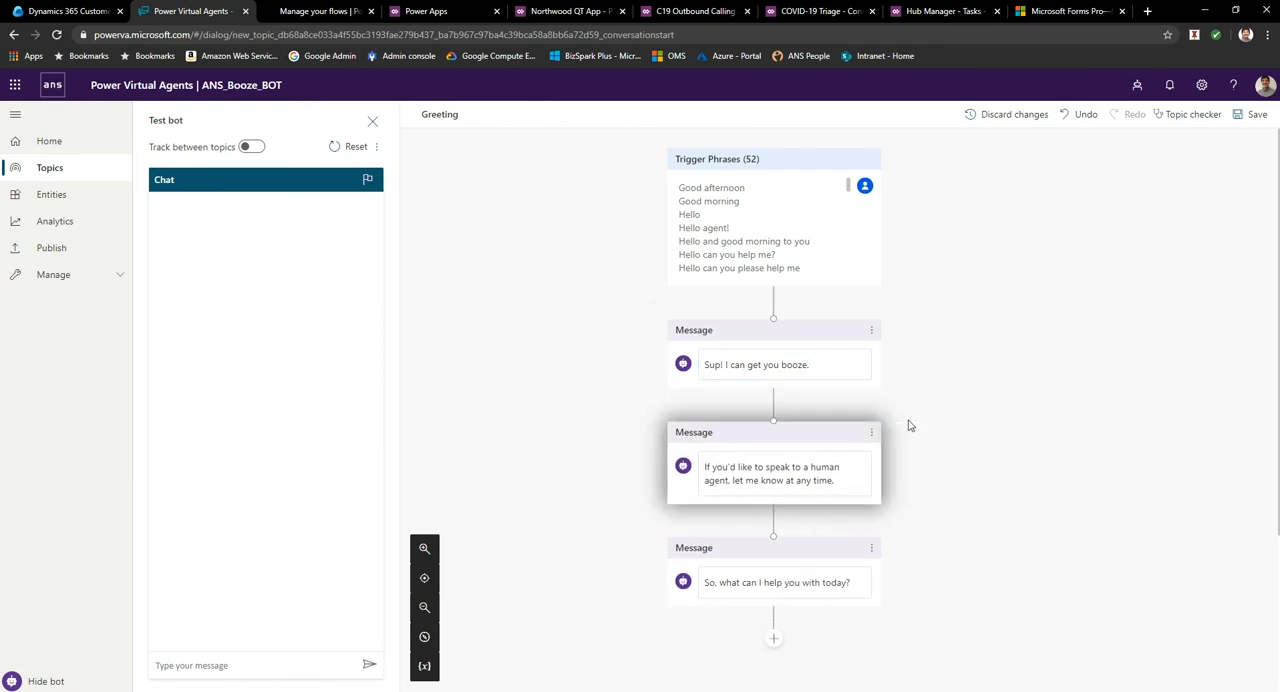
click(890, 442)
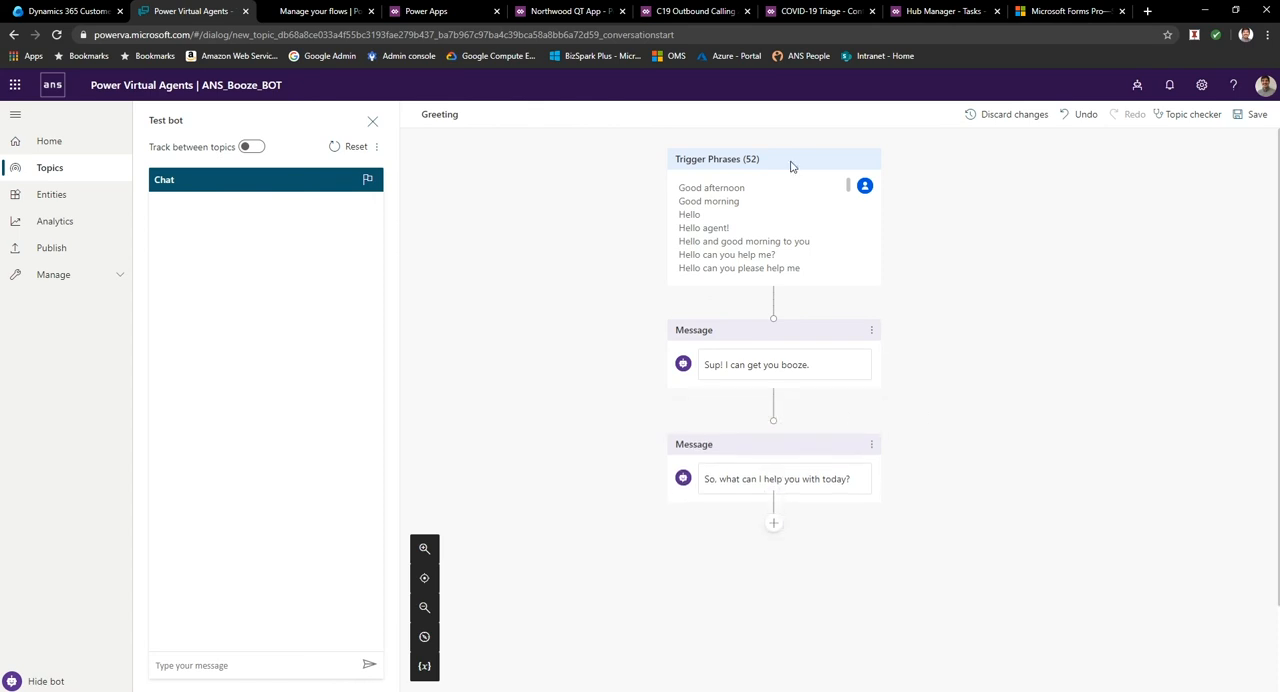
click(757, 466)
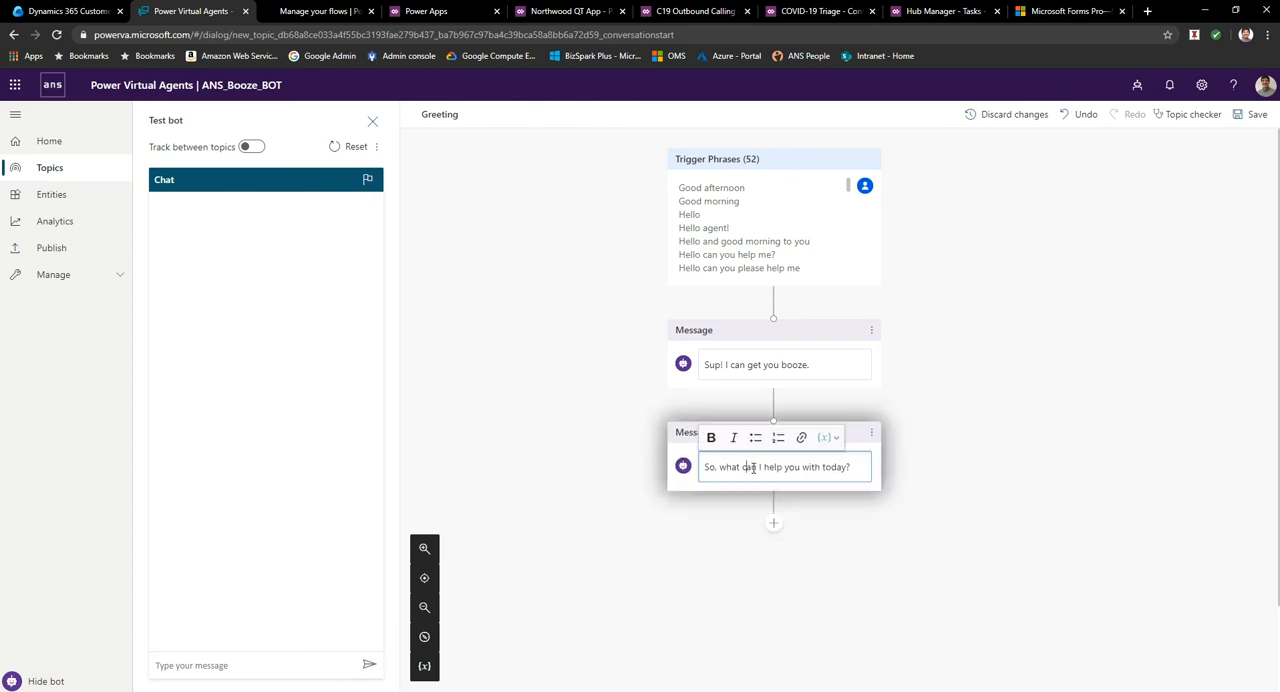
click(965, 562)
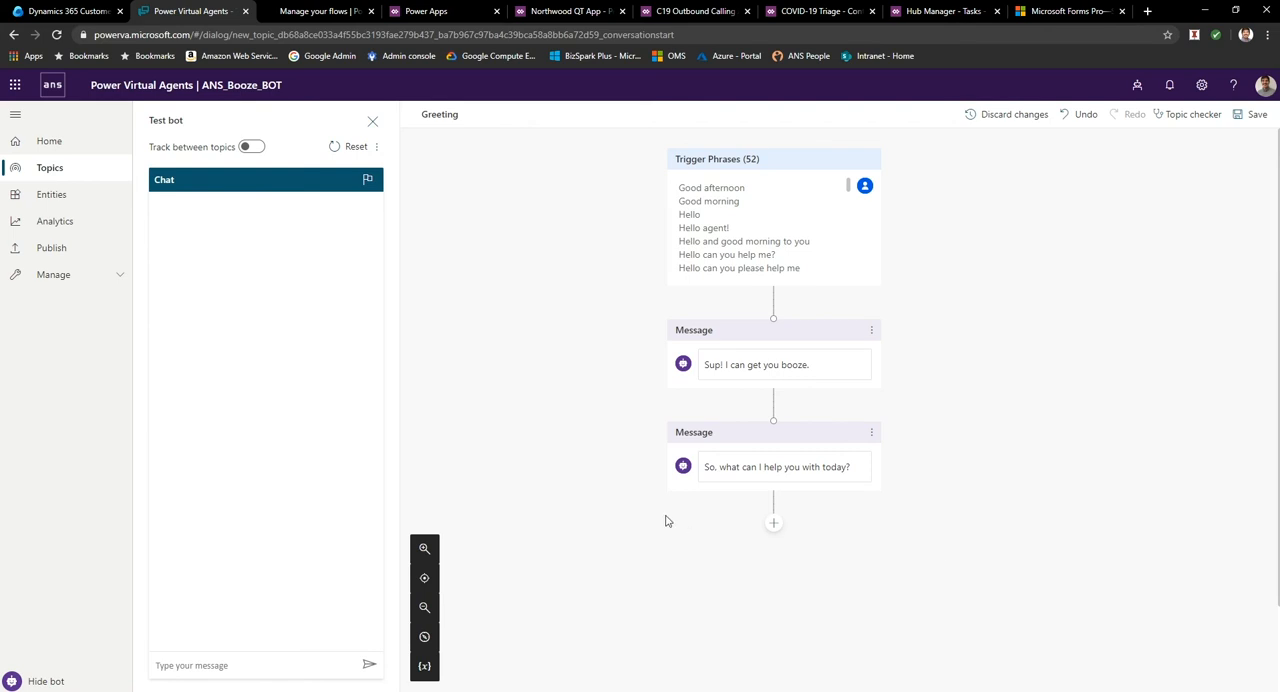
click(1252, 114)
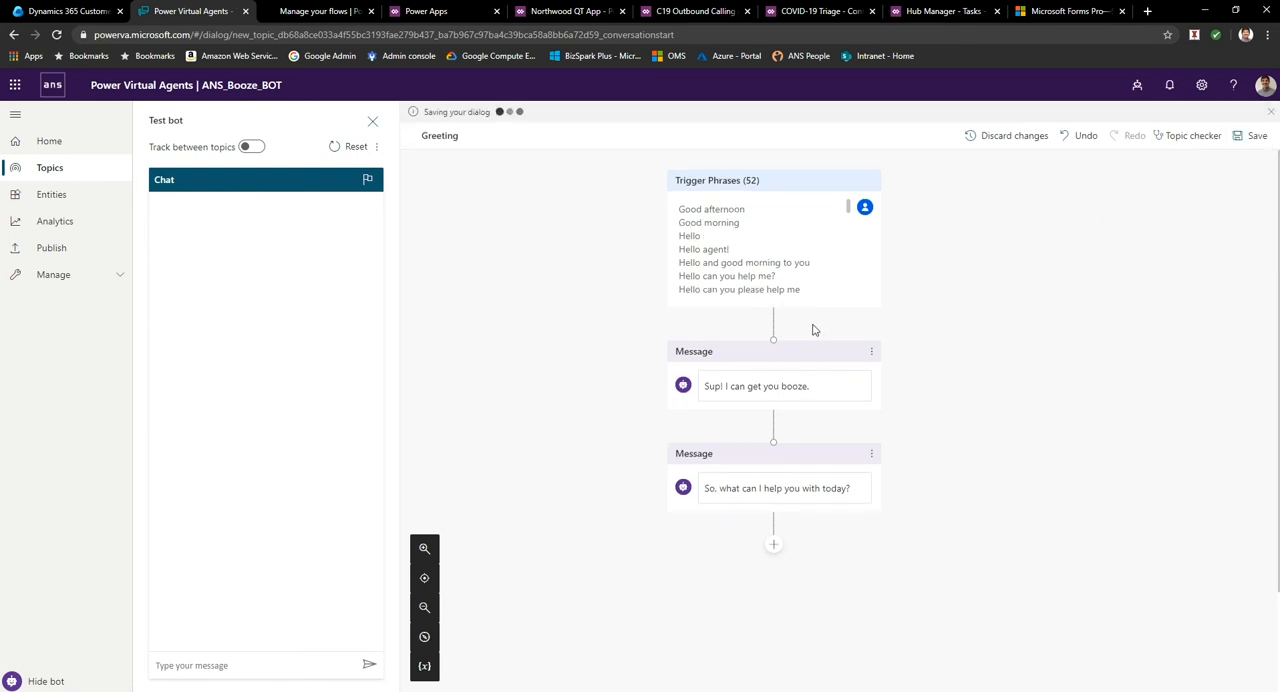
Test the edited greeting by sending "hi" to the bot in the test chat.
text(Hi)
key(Return)
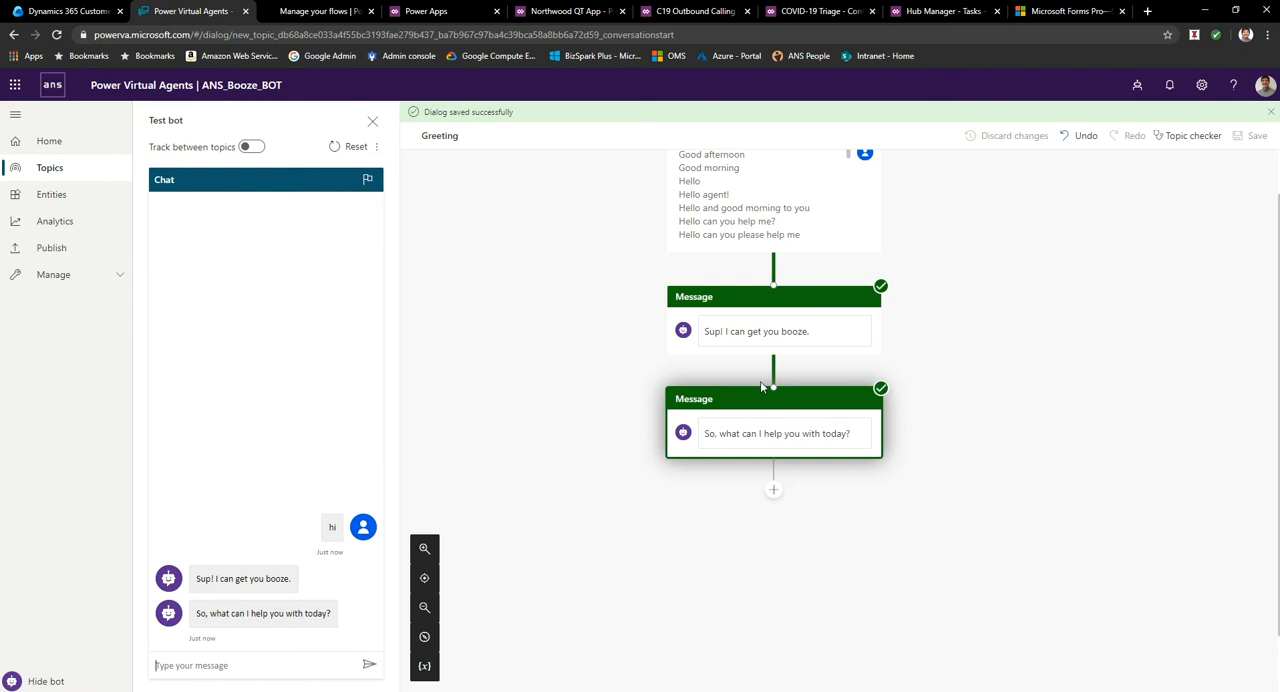
Look over the list of existing topics and examine the setup details of the Greeting system topic.
click(42, 169)
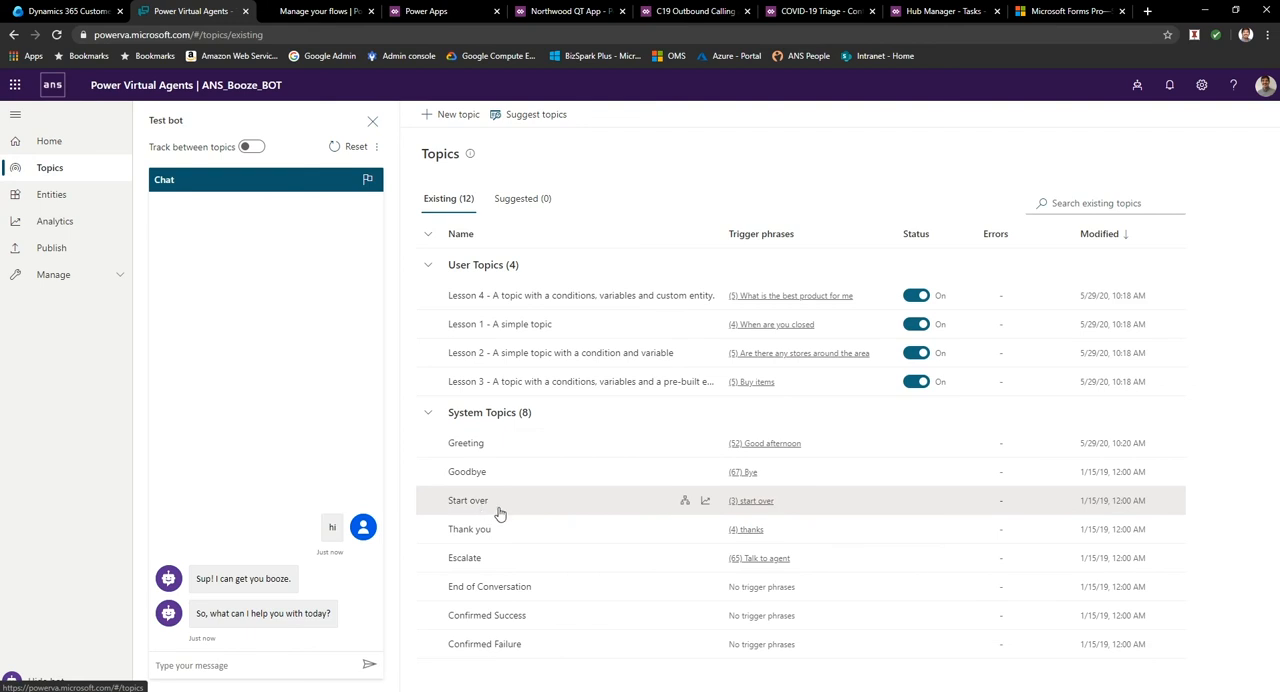
click(468, 444)
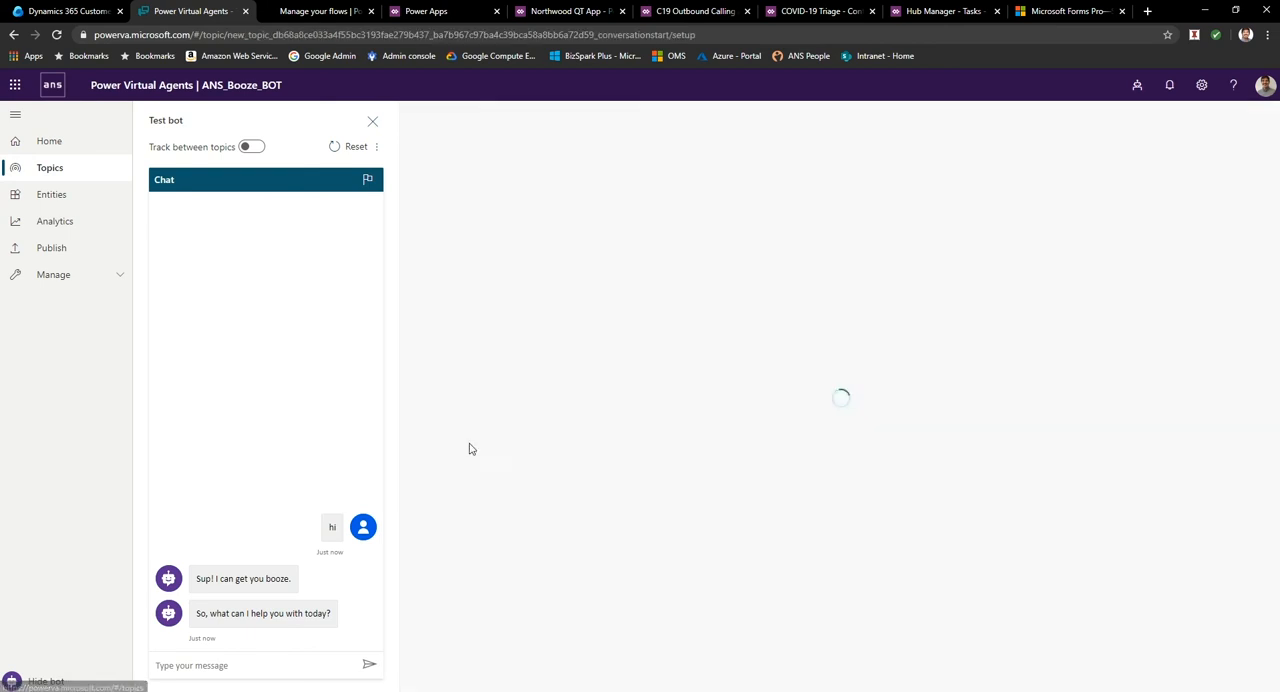
scroll(683, 440, down, 3)
scroll(685, 449, down, 5)
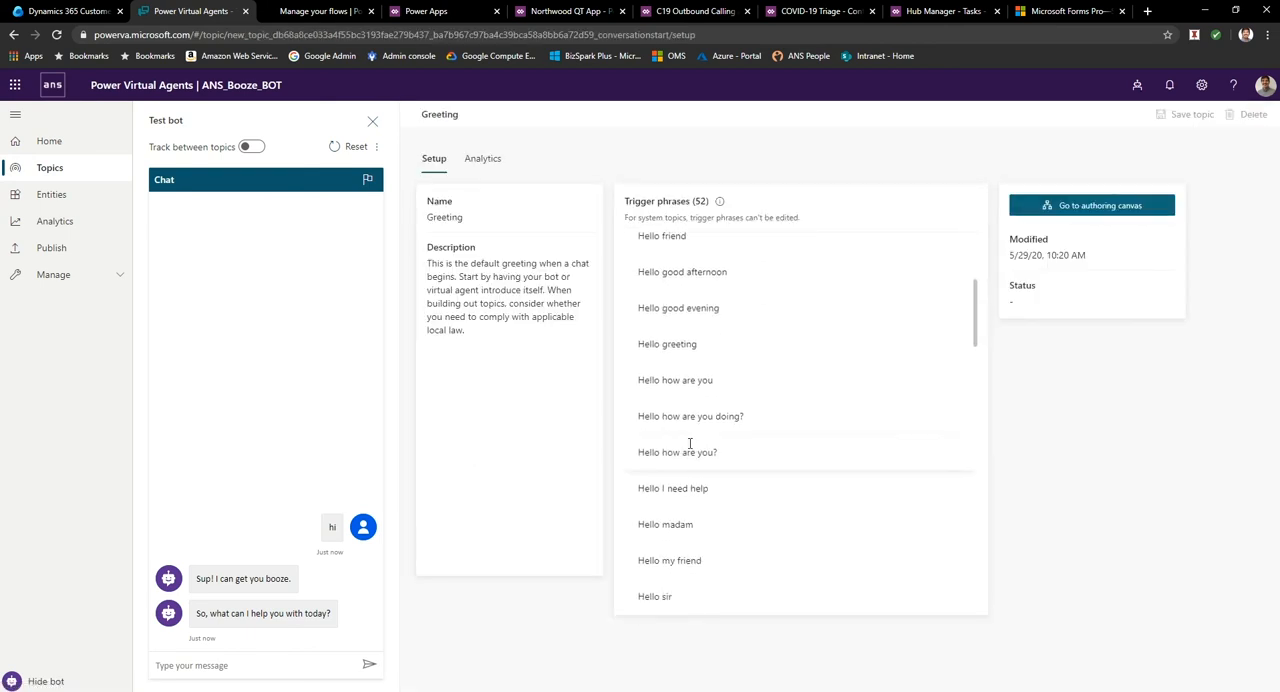
scroll(689, 449, up, 8)
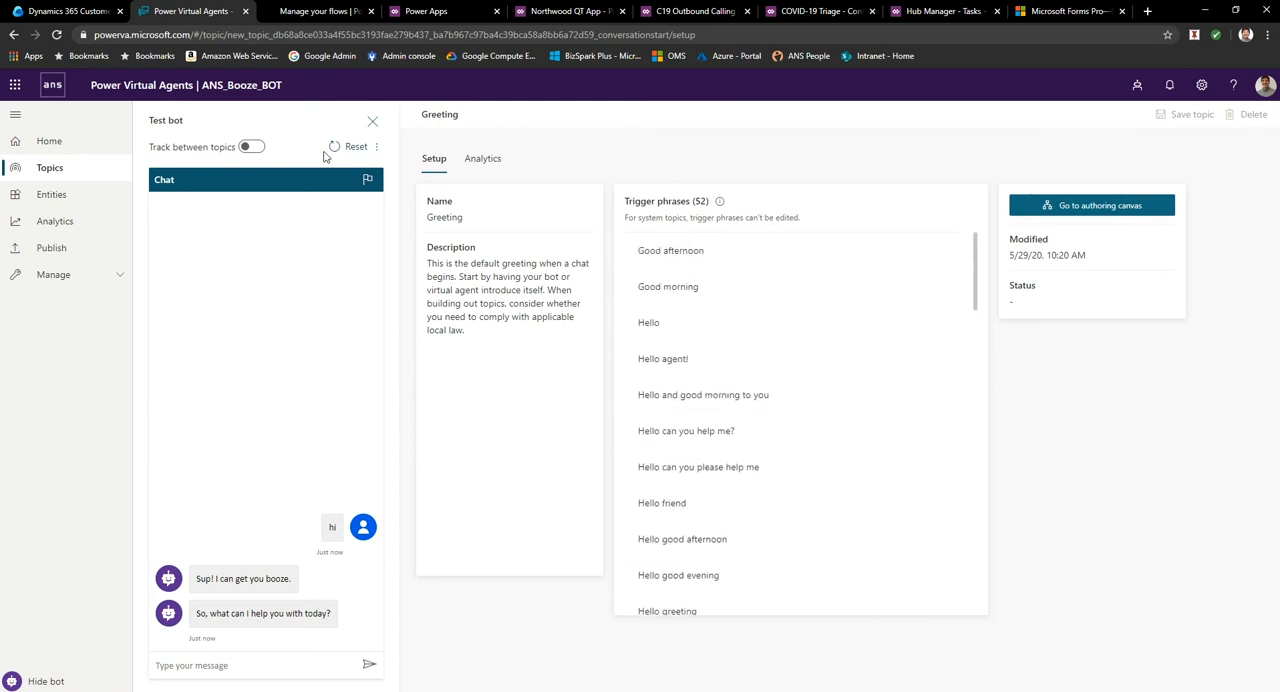
Return to the topics list and create a new topic named "Wine".
click(50, 180)
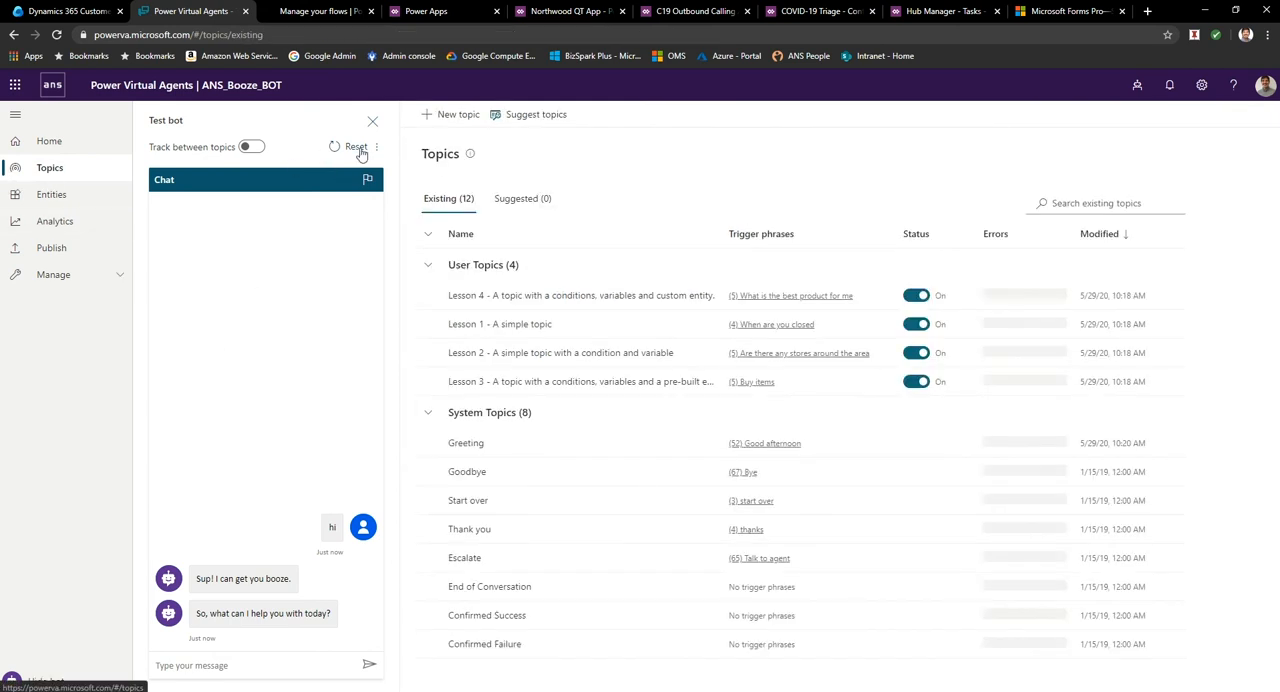
click(448, 110)
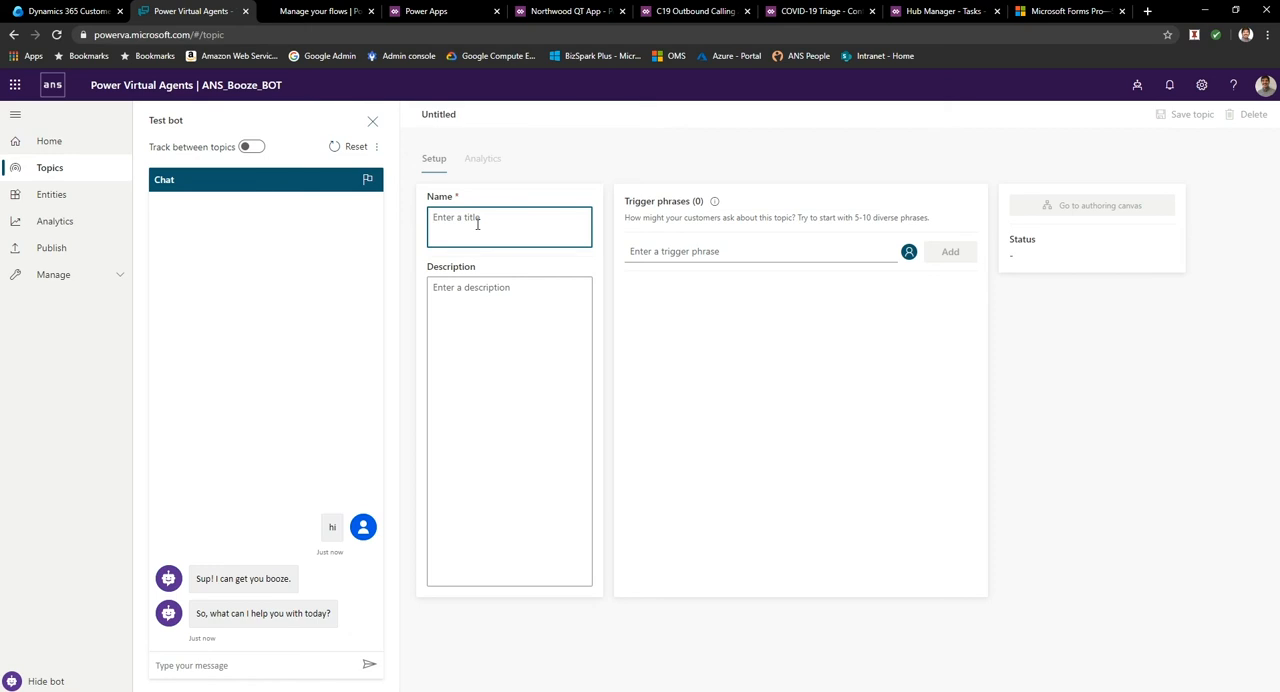
text(Wine)
Add "I want wine" as a trigger phrase for the Wine topic.
click(700, 250)
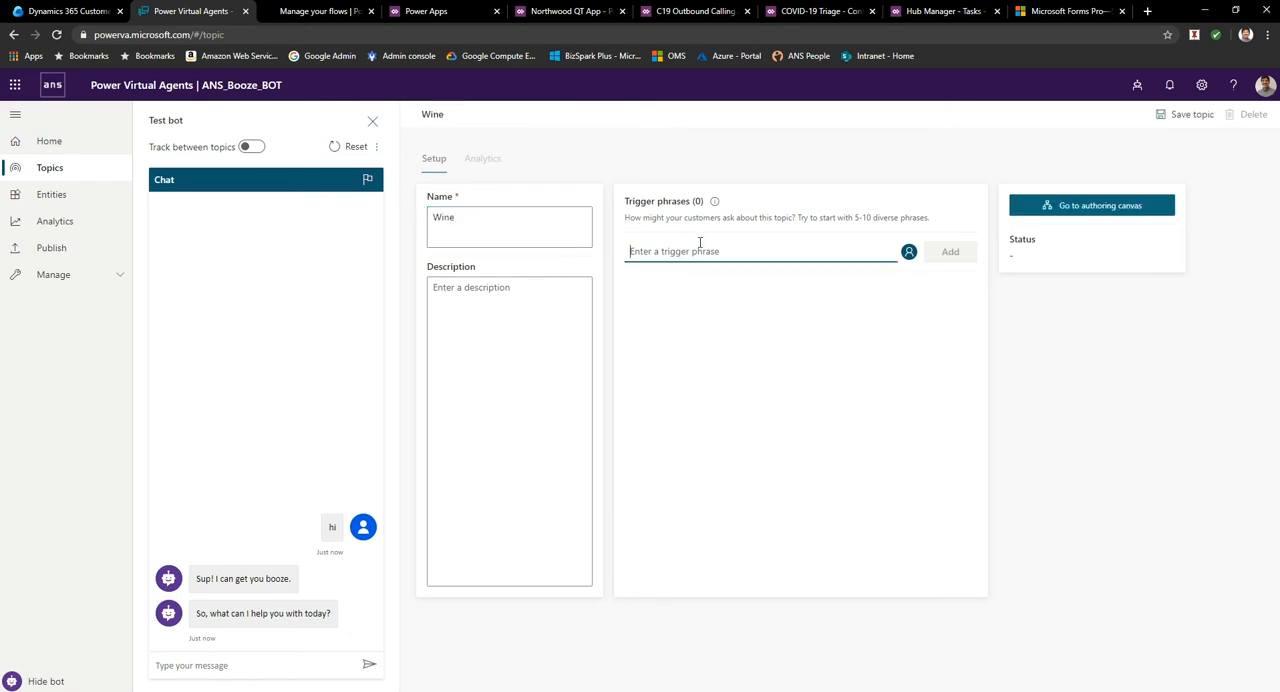
text(I want wine)
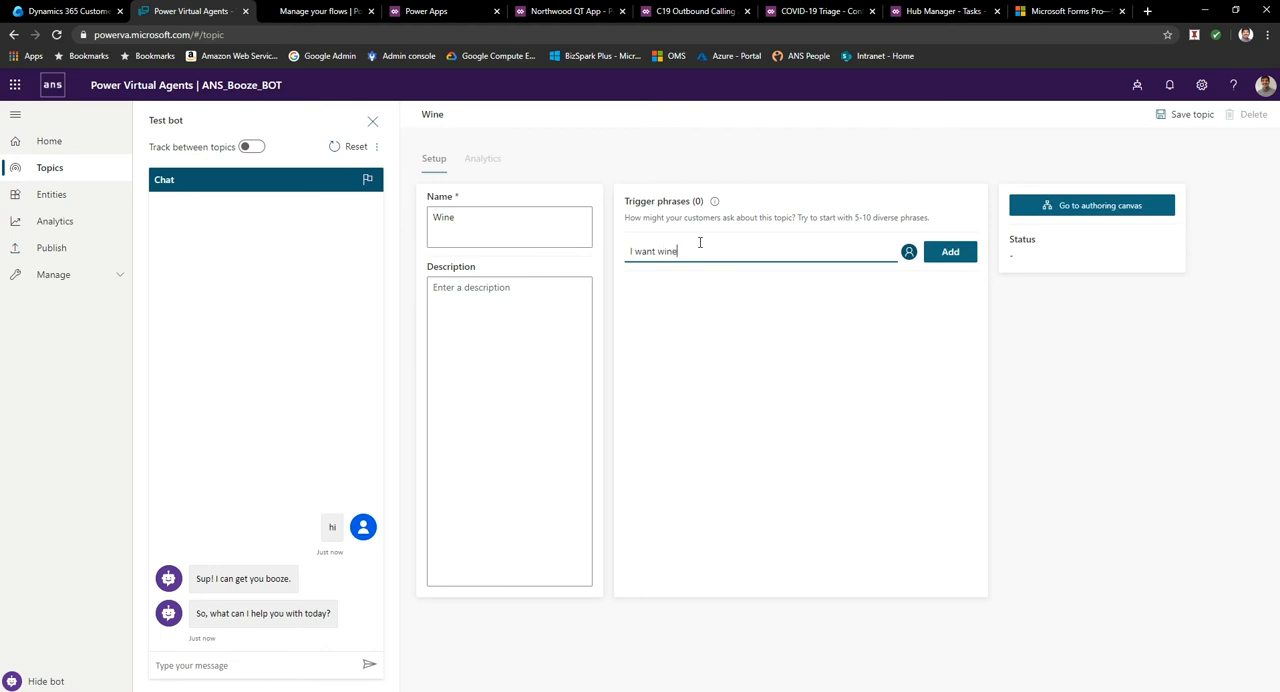
key(Return)
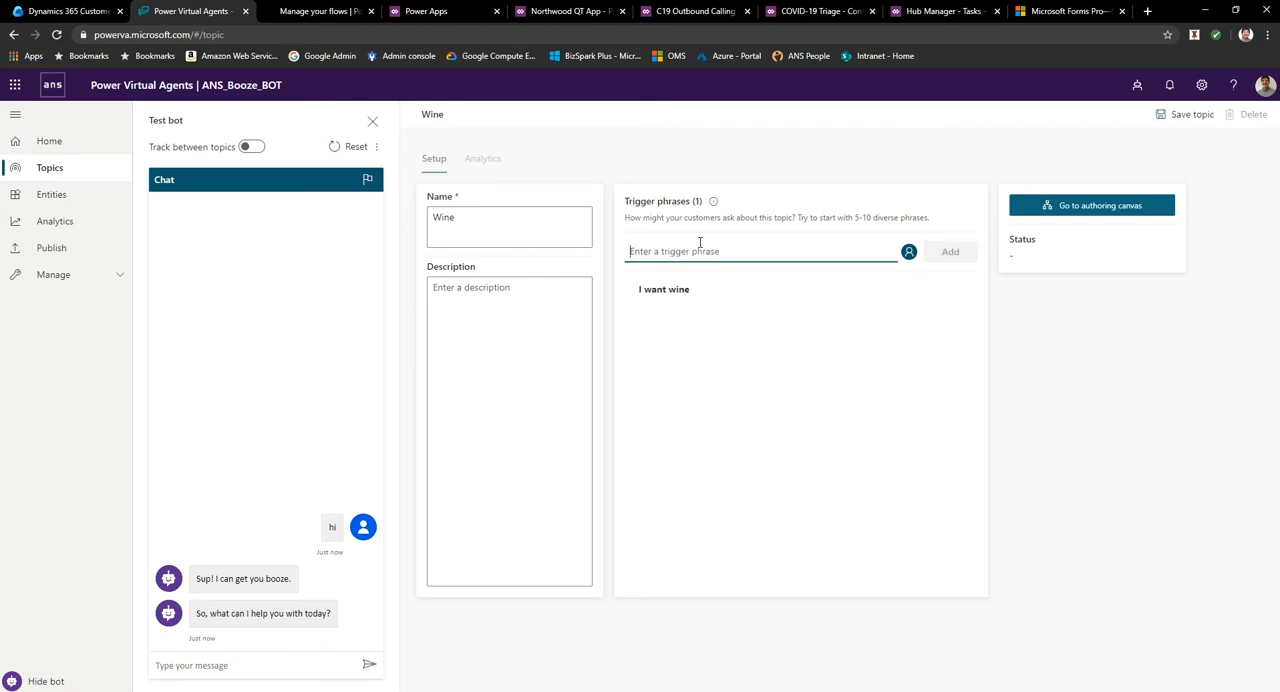
Add the trigger phrases "bottle of red", "glass of white" and "glass of wine" to the Wine topic.
text(bottle of red)
key(Return)
text(whi)
key(BackSpace)
key(BackSpace)
key(BackSpace)
text(glass of white)
key(Return)
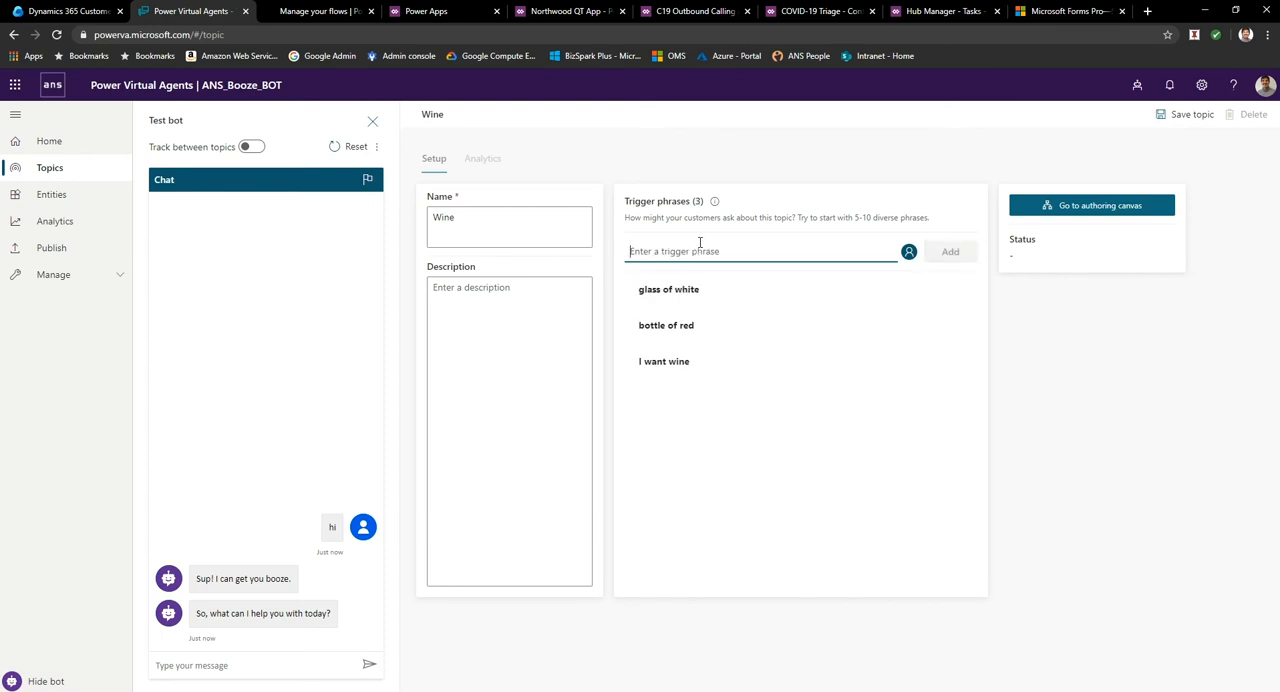
text(gl)
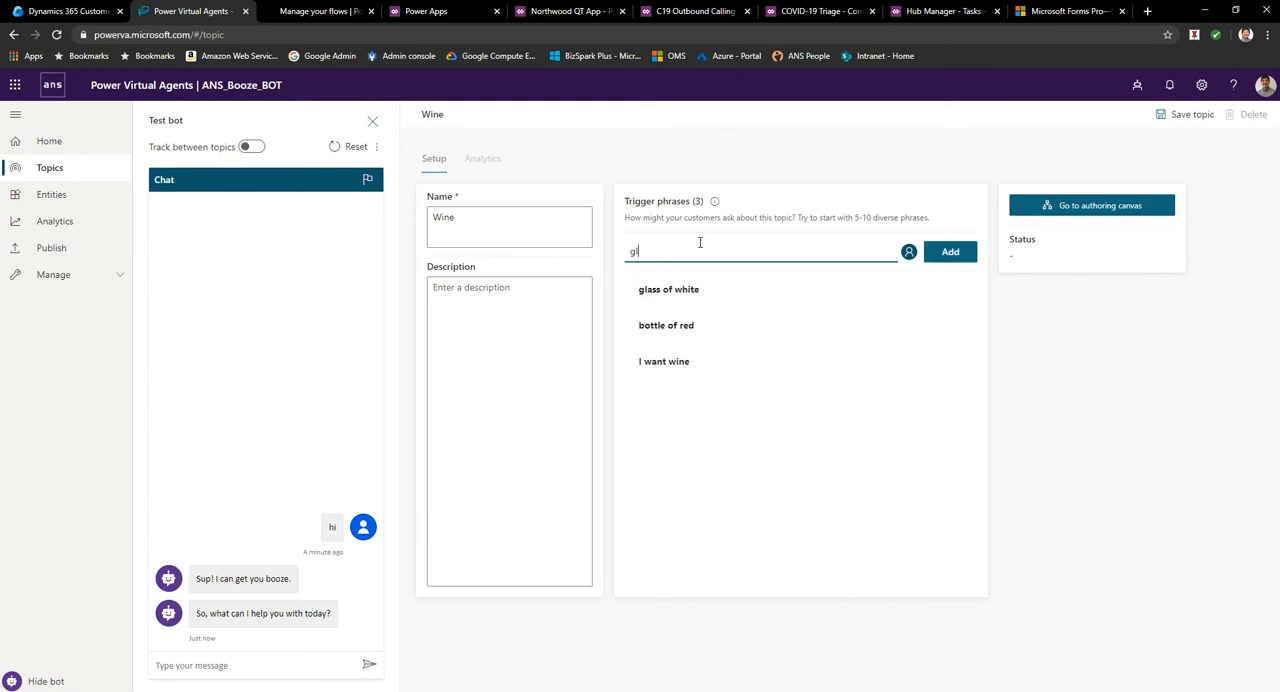
text(ass of wine)
key(Return)
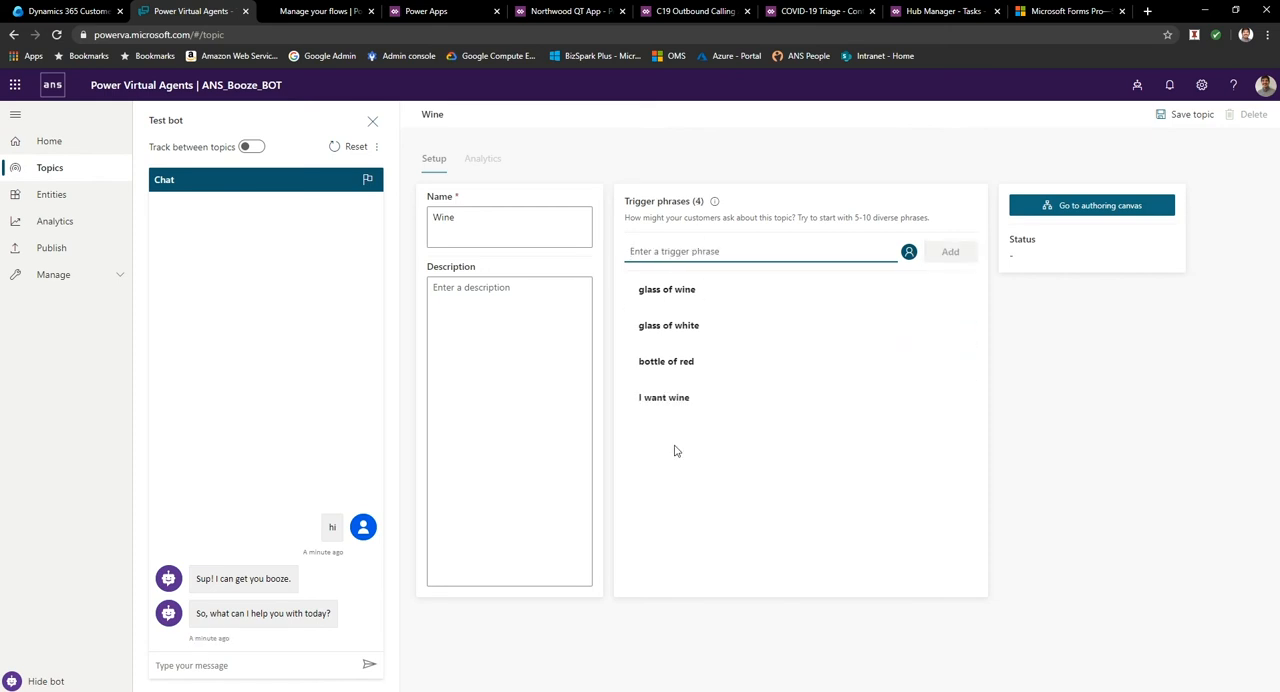
Open the Wine topic's authoring canvas and write the first message as "Ah, you wine? Good choice".
click(1053, 211)
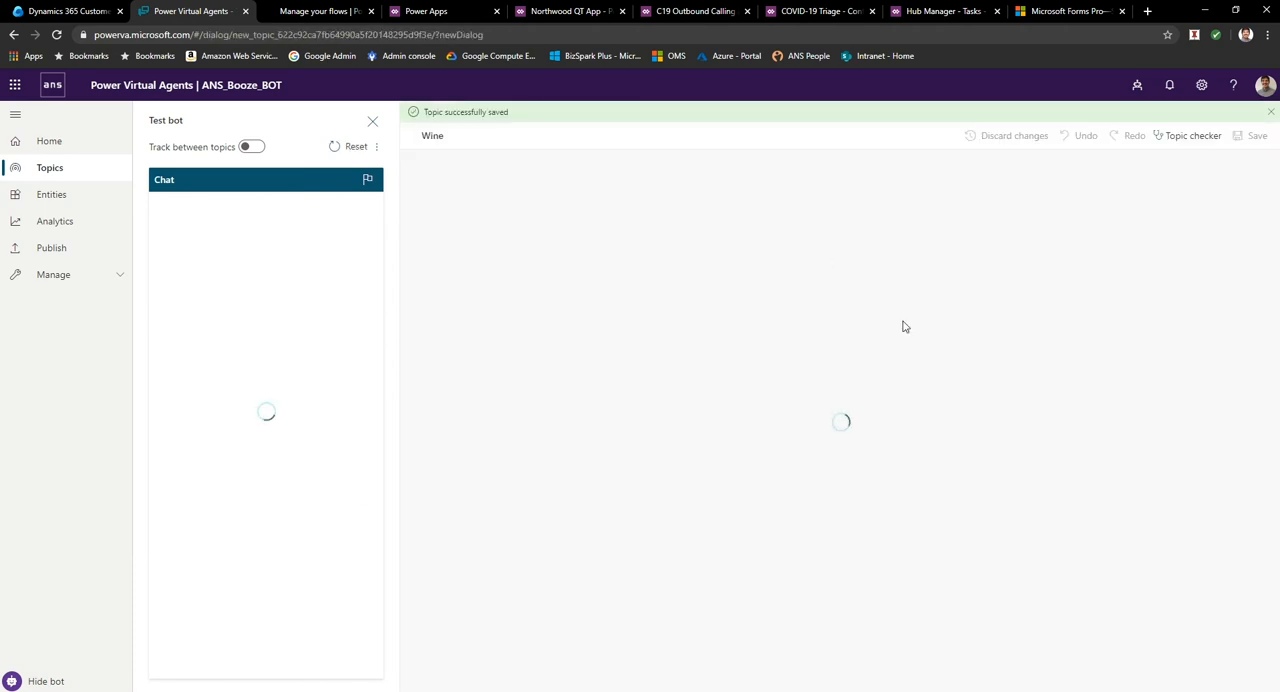
click(785, 346)
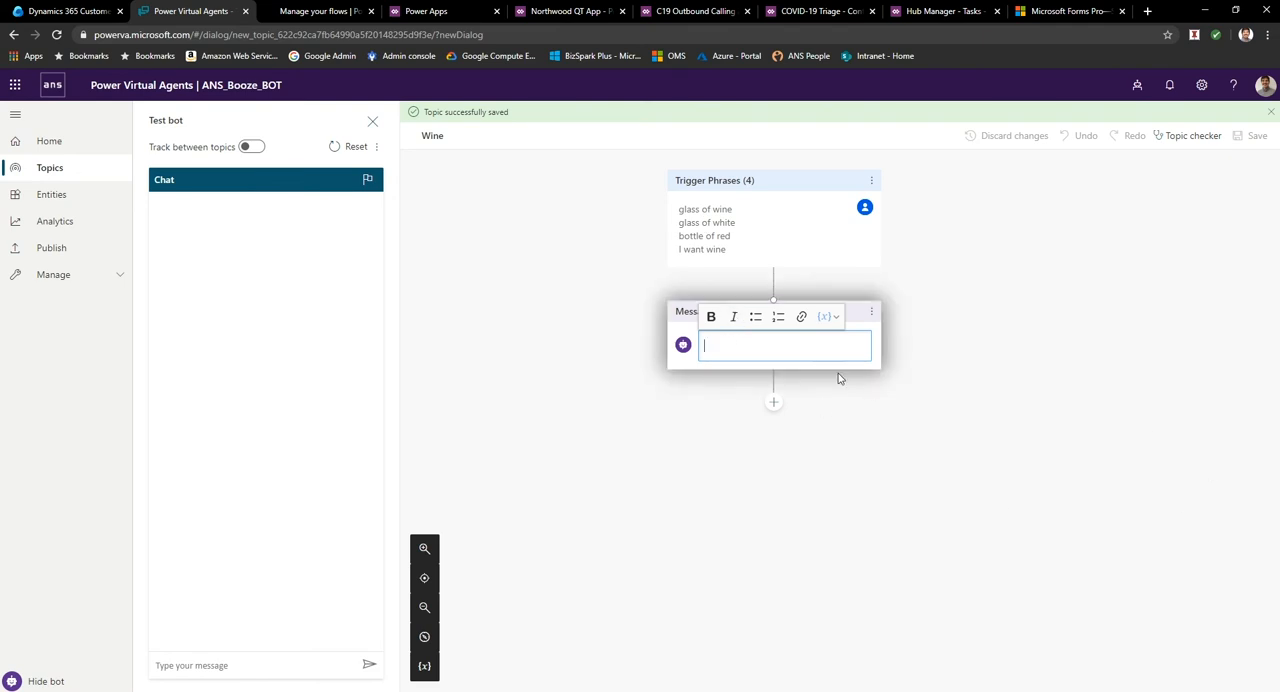
text(Ah, you )
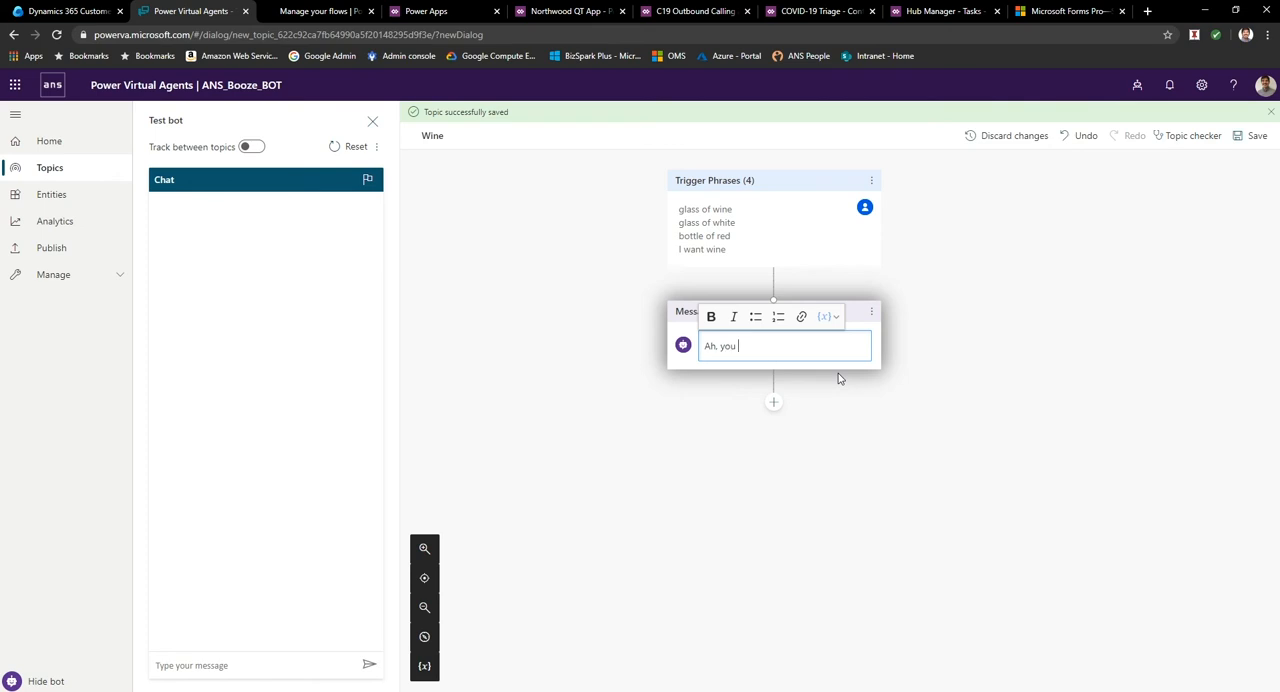
text(wine? Good choice)
Add a question below the message asking "Do you want white, red or fizz?".
click(773, 403)
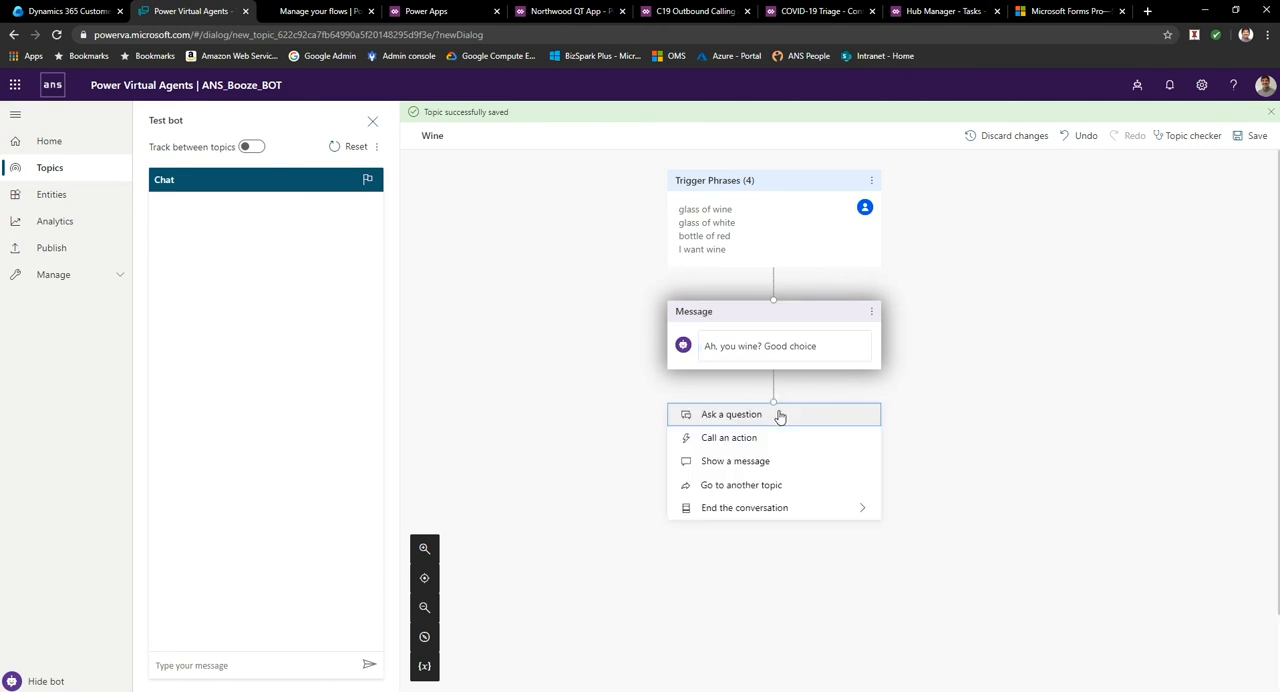
click(751, 416)
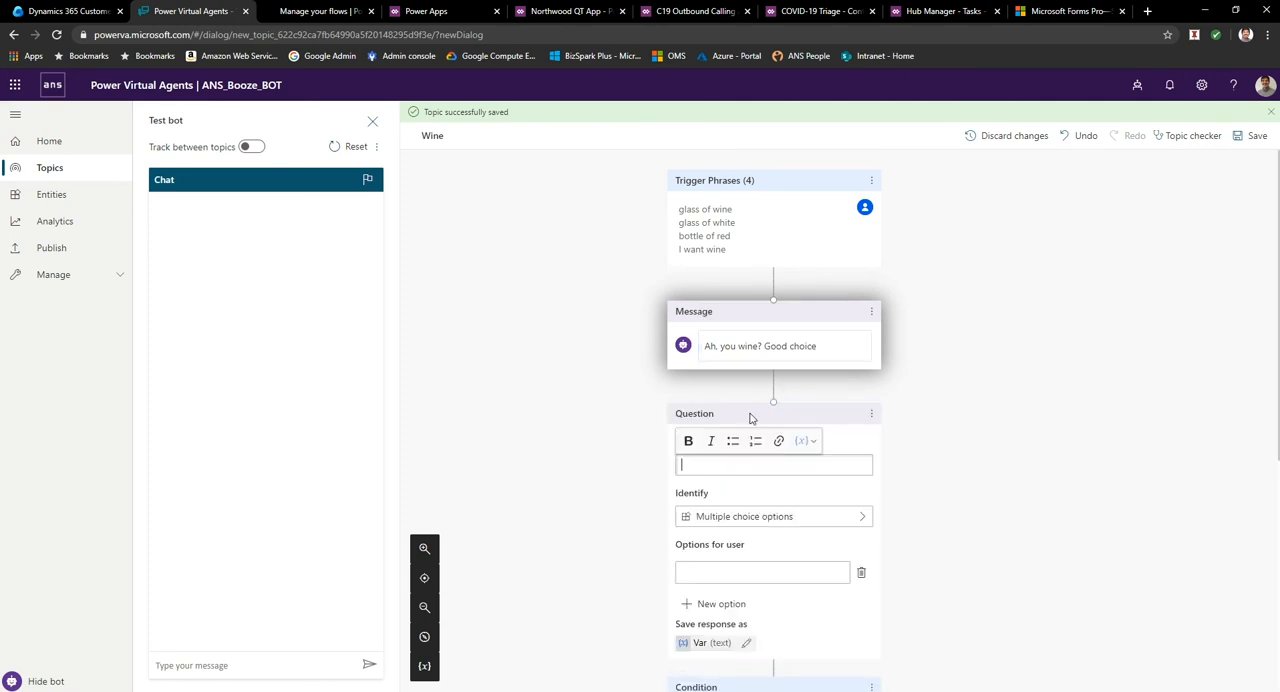
click(774, 474)
text(Do you want)
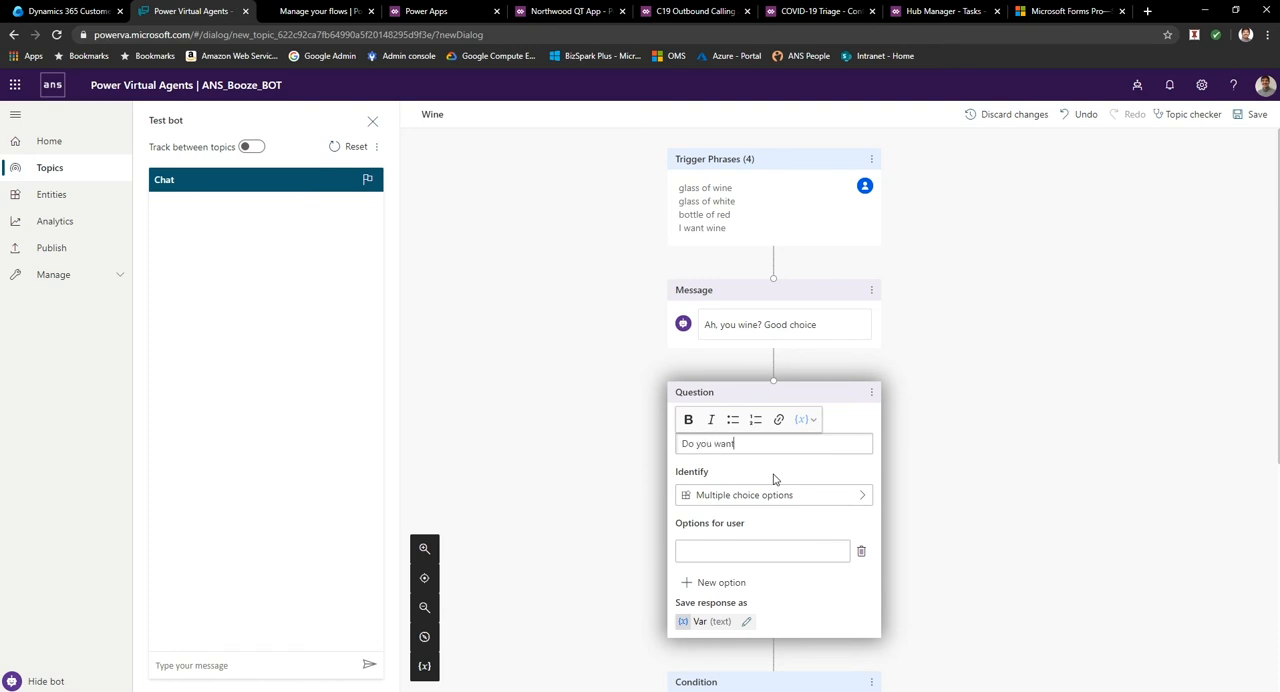
text( white, red or fizz?)
Give the wine colour question the multiple choice options Red, White and Fizz.
click(759, 499)
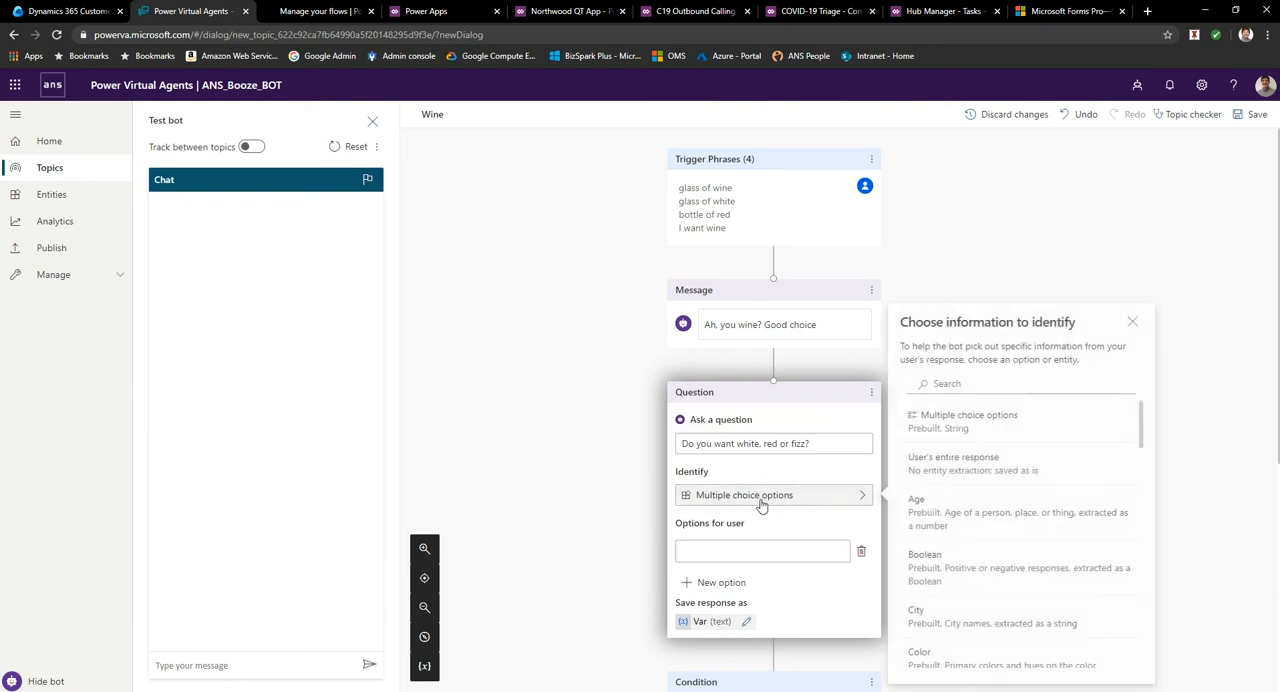
click(707, 554)
text(Red)
click(709, 582)
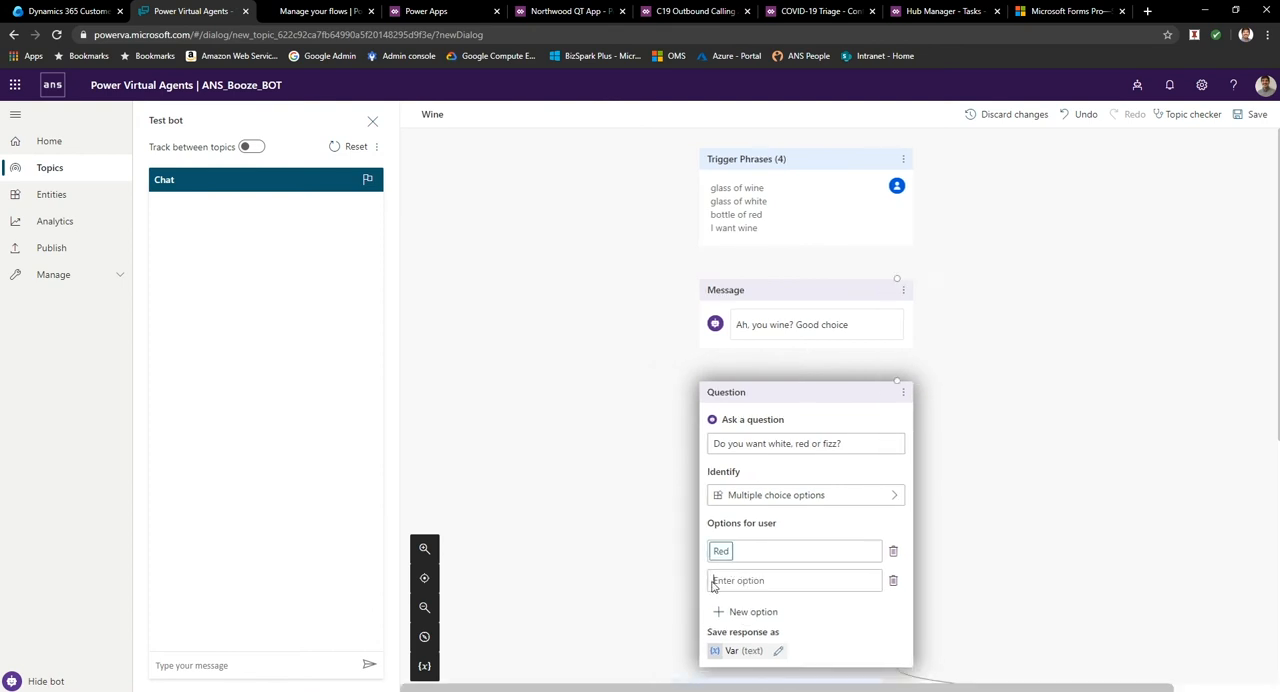
text(White)
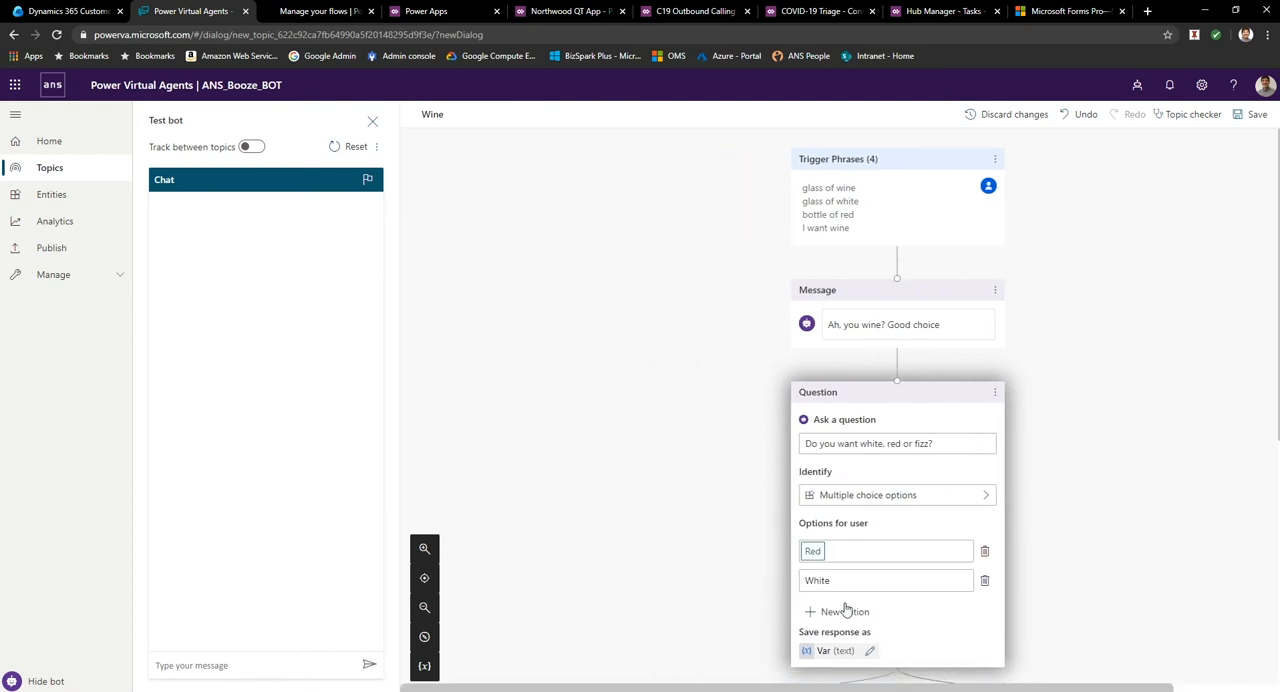
click(845, 611)
text(Fizz)
Rename the variable that stores the colour question's response to WineColour.
click(947, 480)
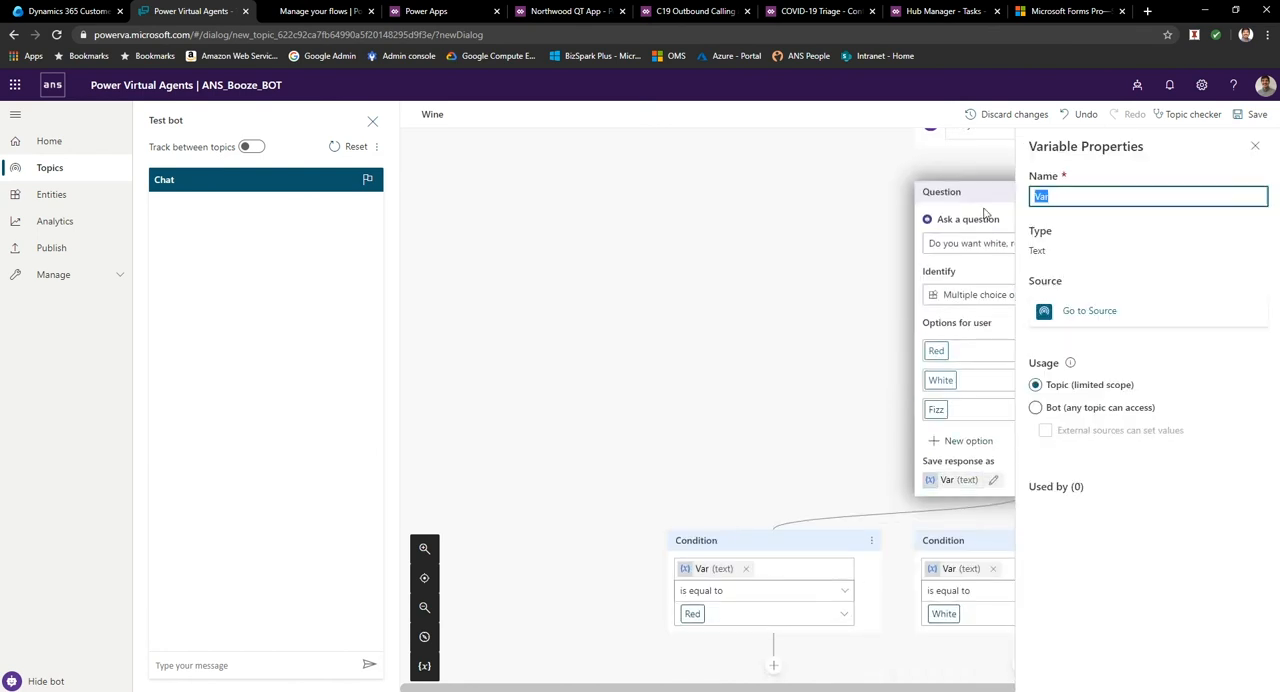
text(Clou)
key(BackSpace)
key(BackSpace)
key(BackSpace)
text(WineColour)
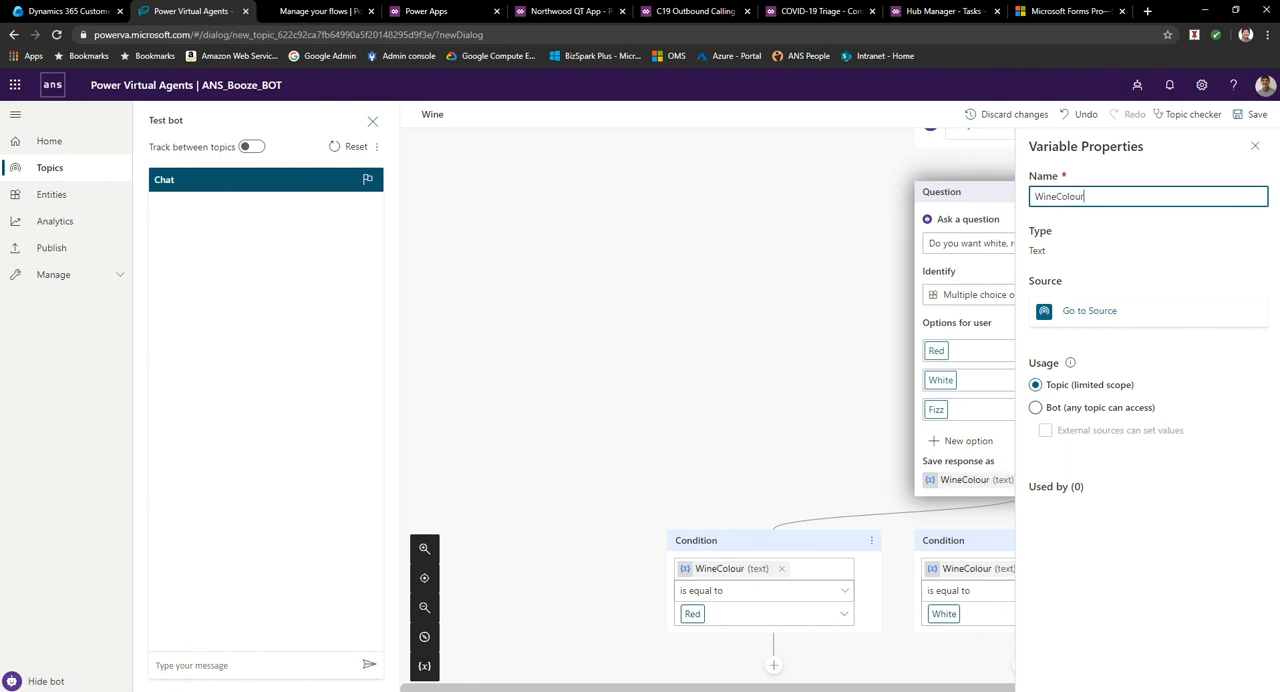
click(895, 223)
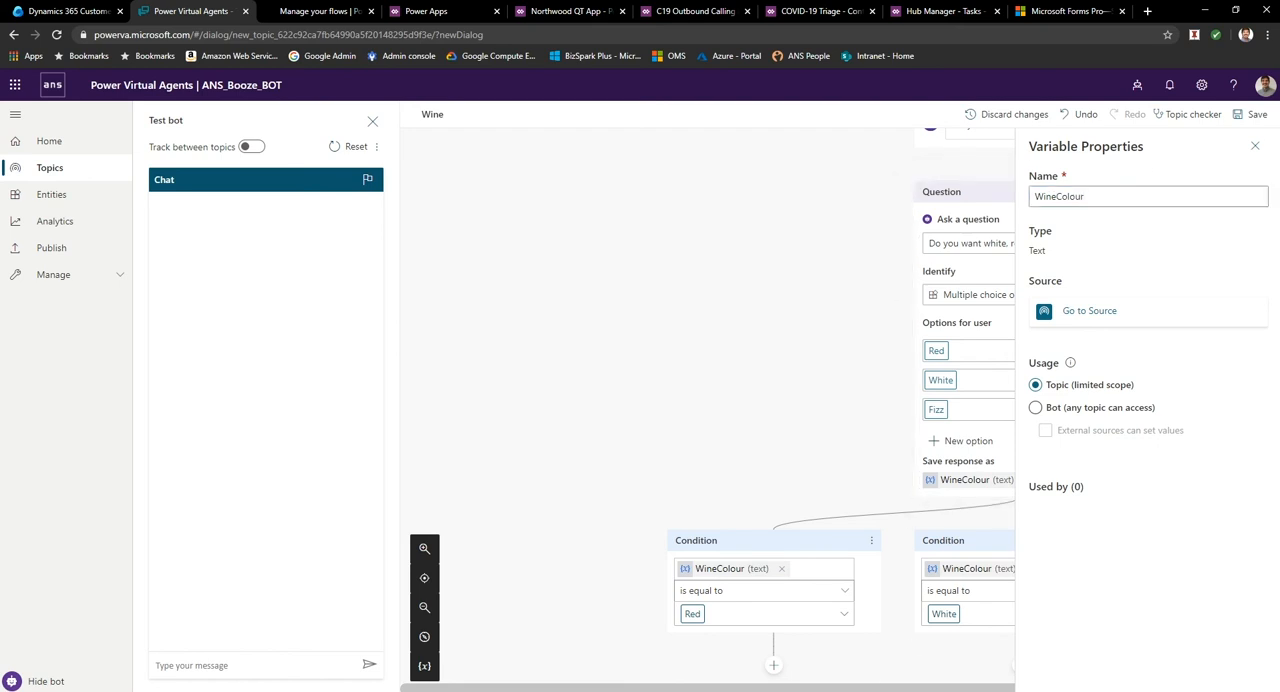
click(1255, 146)
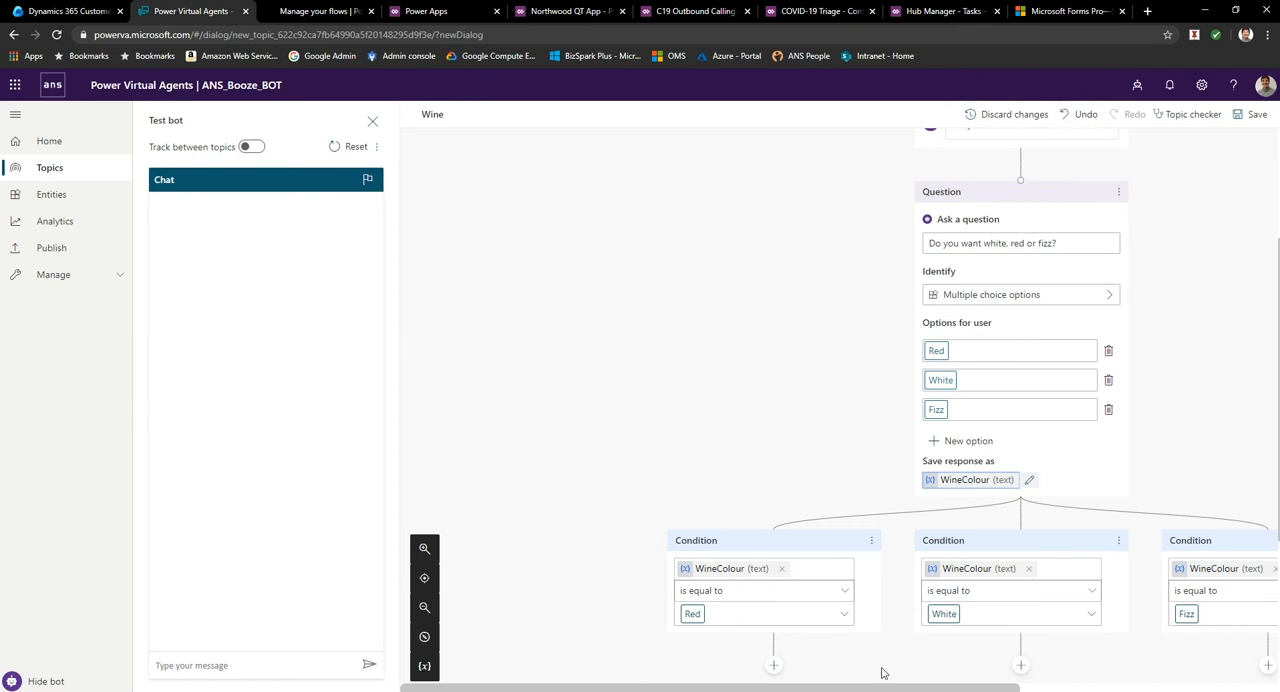
Add a question under the White condition asking "What type of white do you want?".
drag(902, 688, 980, 688)
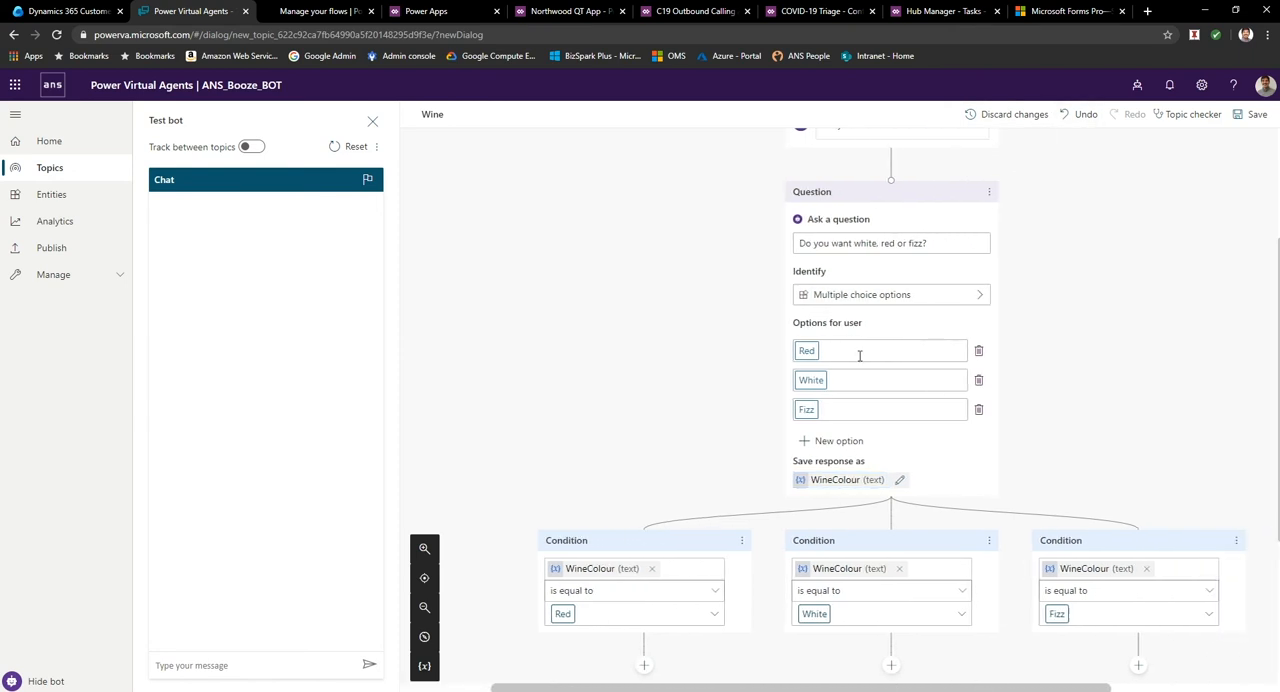
scroll(868, 371, down, 4)
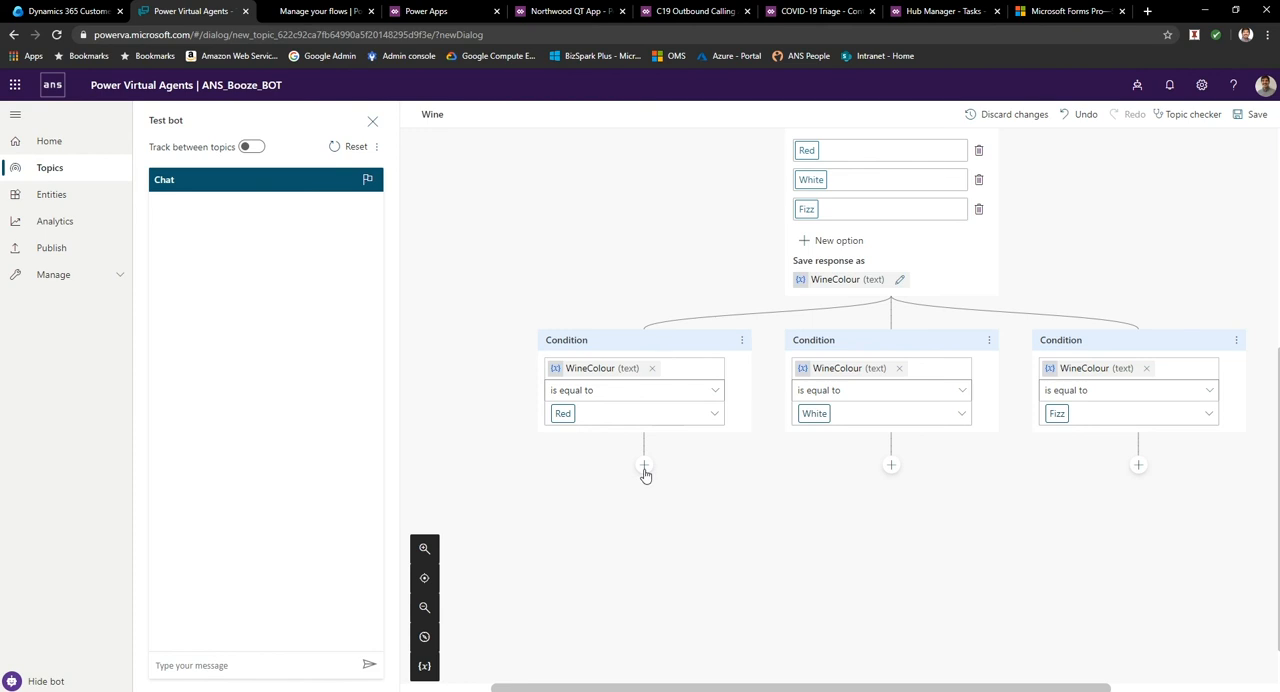
click(892, 466)
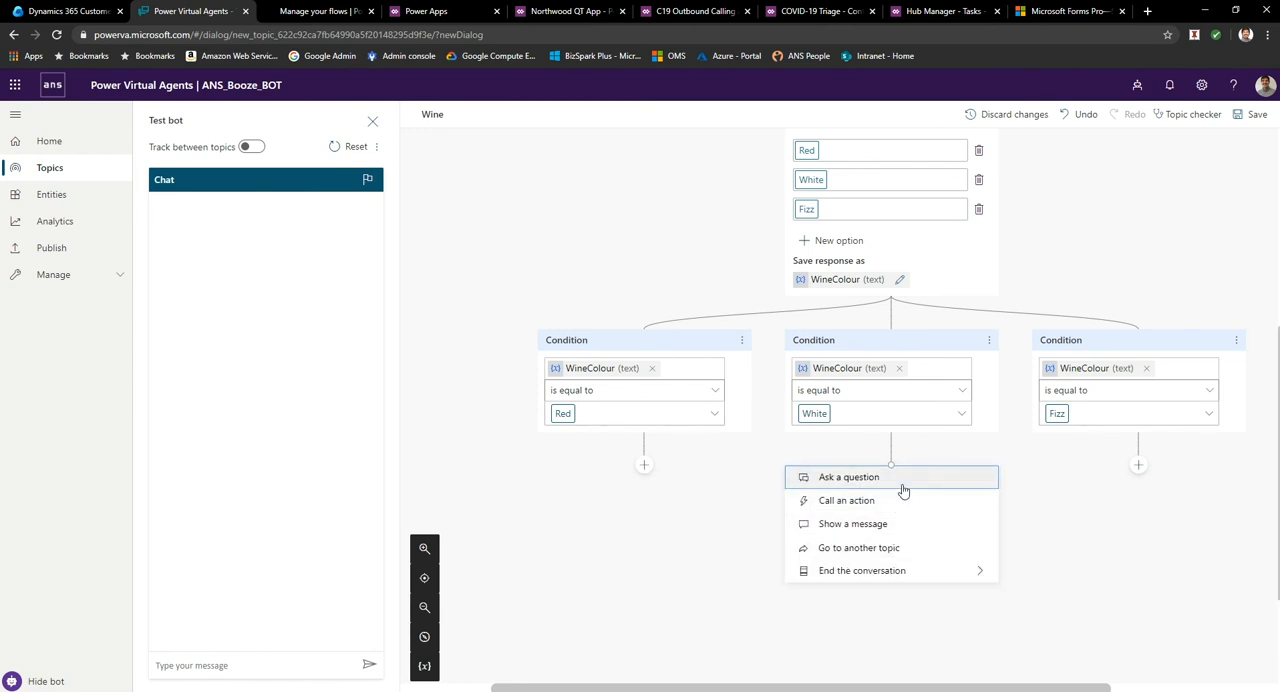
click(903, 489)
click(874, 526)
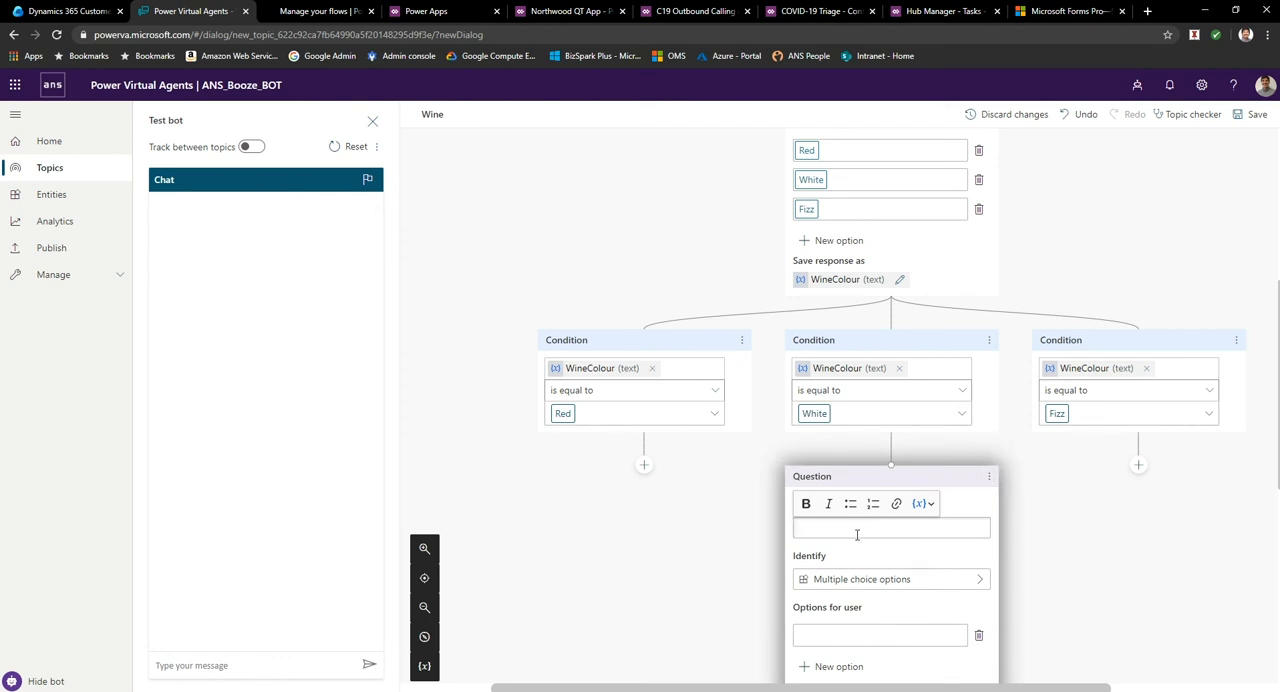
text(What)
text( type of white)
text( f)
key(BackSpace)
text(do you want?)
Give the white wine question the multiple choice options Pino, Chard and Tescos own.
scroll(857, 535, down, 1)
click(842, 500)
text(Pino)
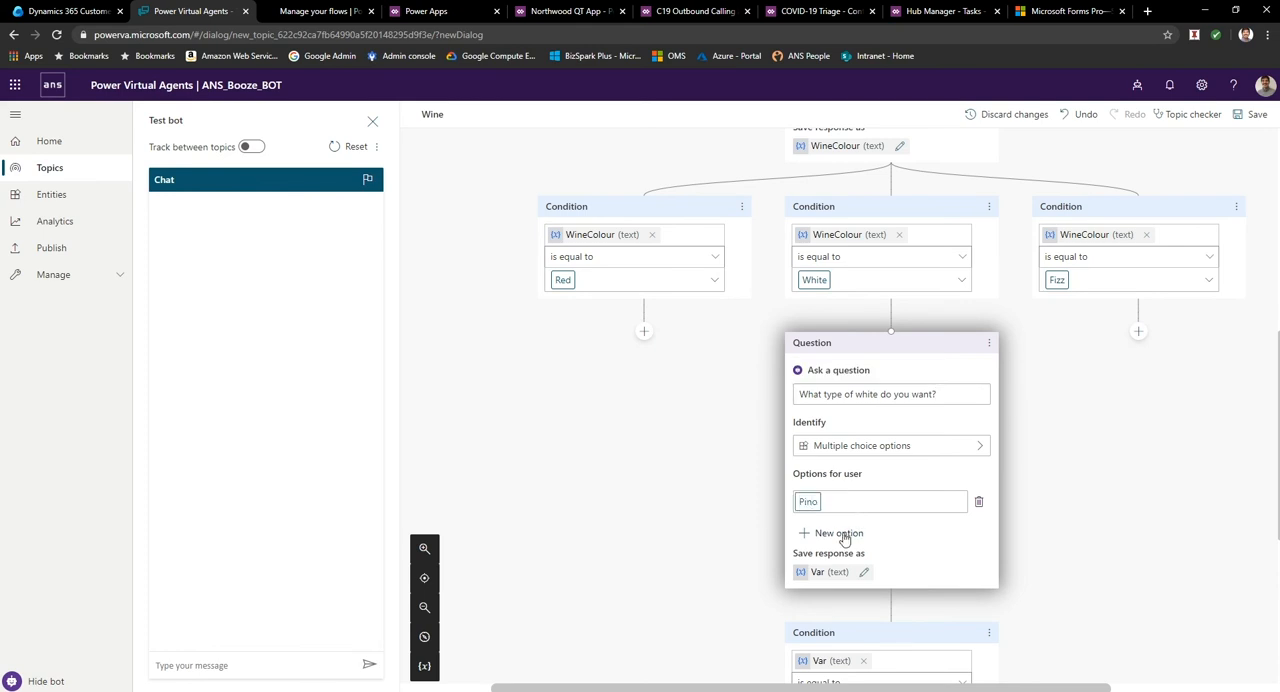
click(843, 533)
text(Chard)
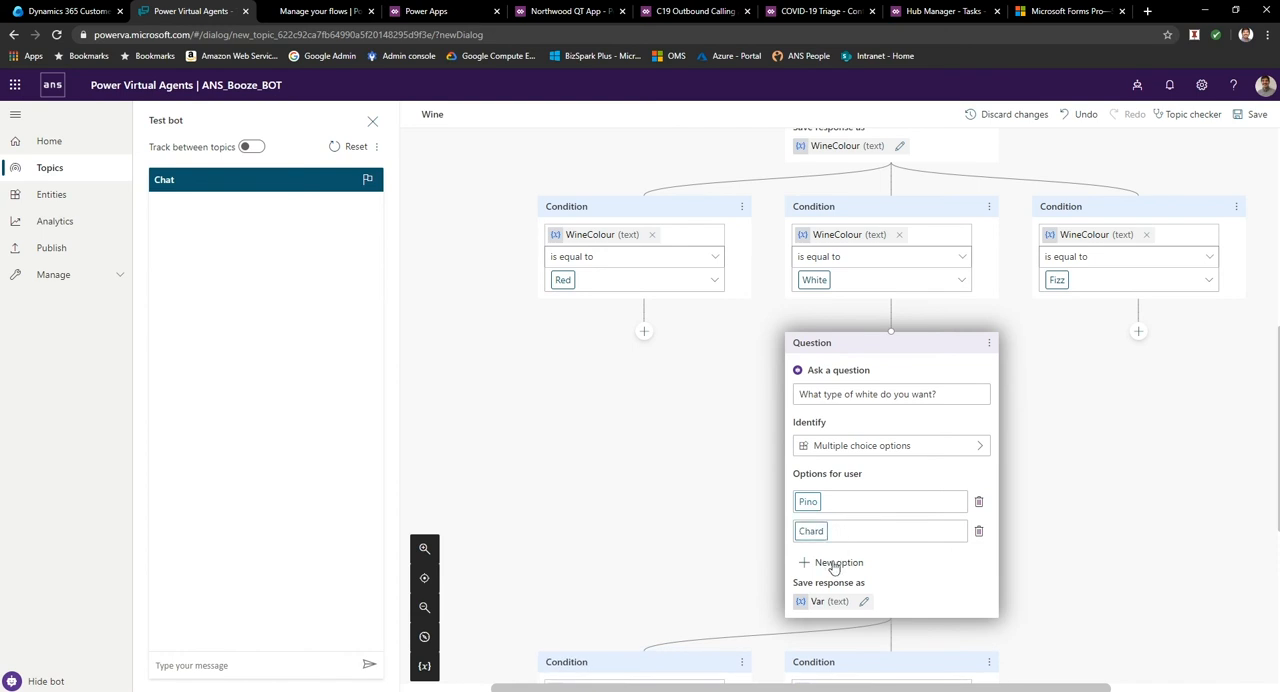
click(835, 562)
text(T)
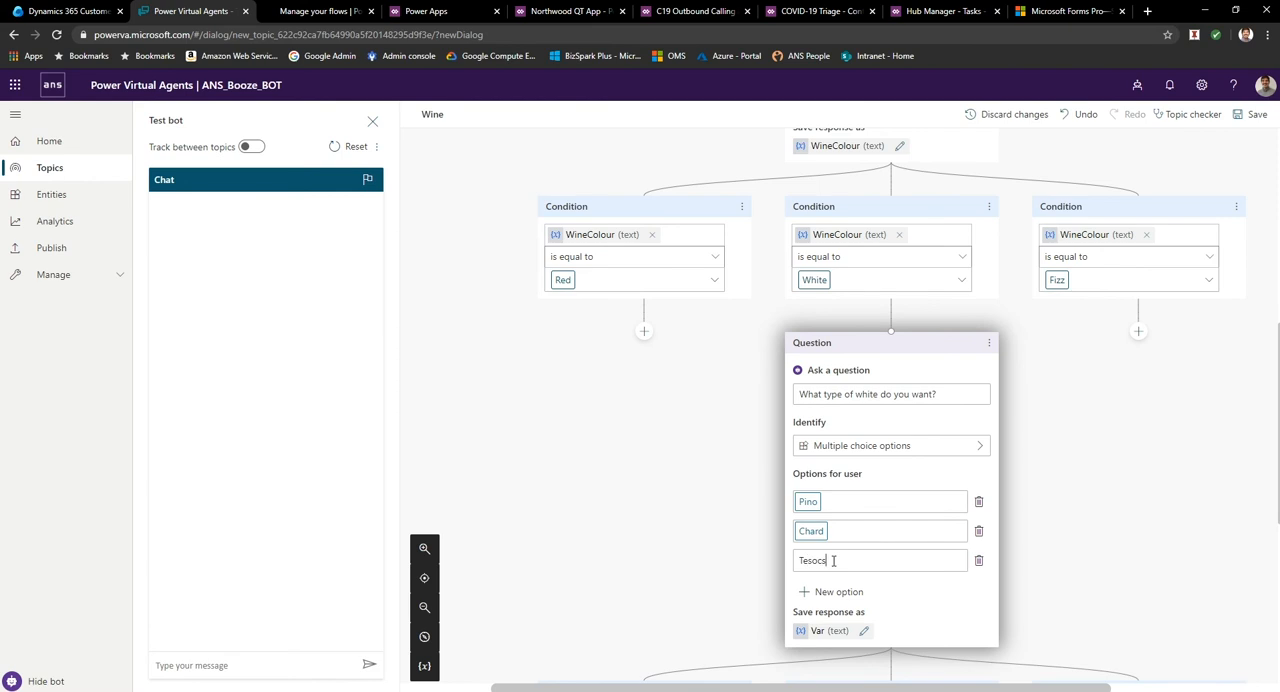
text(escos own)
click(1074, 580)
Rename the variable that stores the white wine question's response to WhiteWineType.
scroll(806, 600, down, 2)
scroll(894, 585, down, 2)
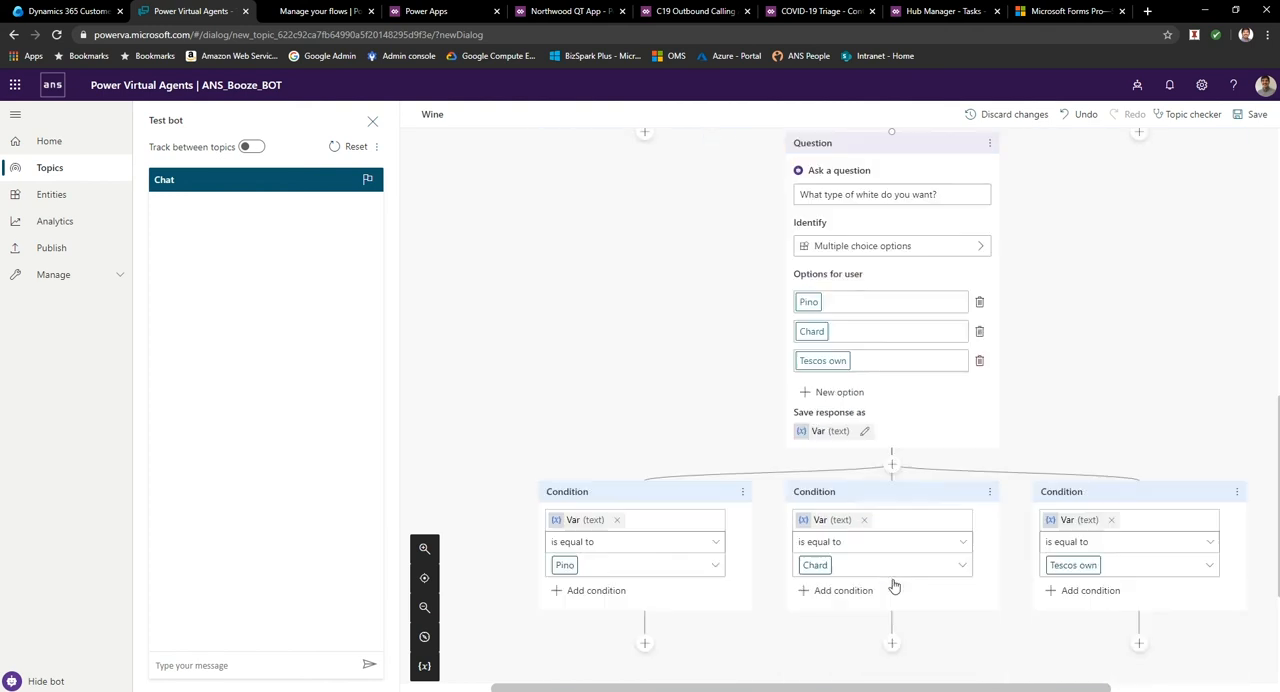
click(809, 431)
drag(1083, 199, 1016, 200)
text(White)
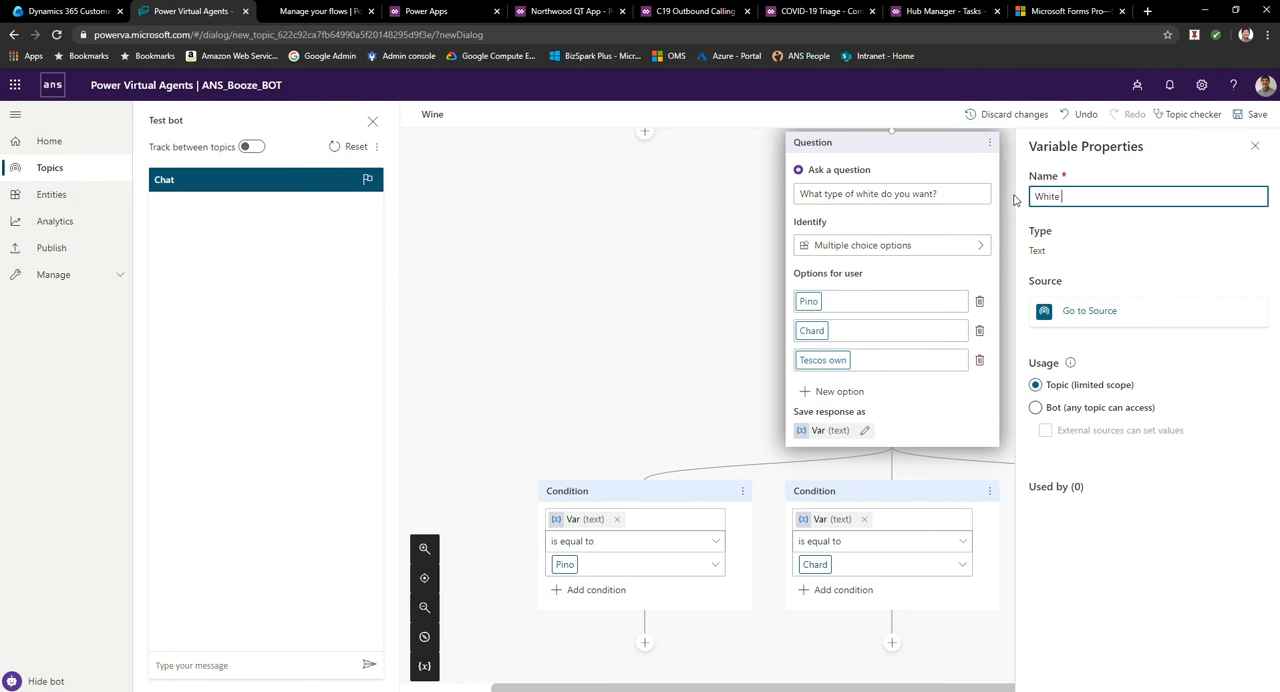
text(WineType)
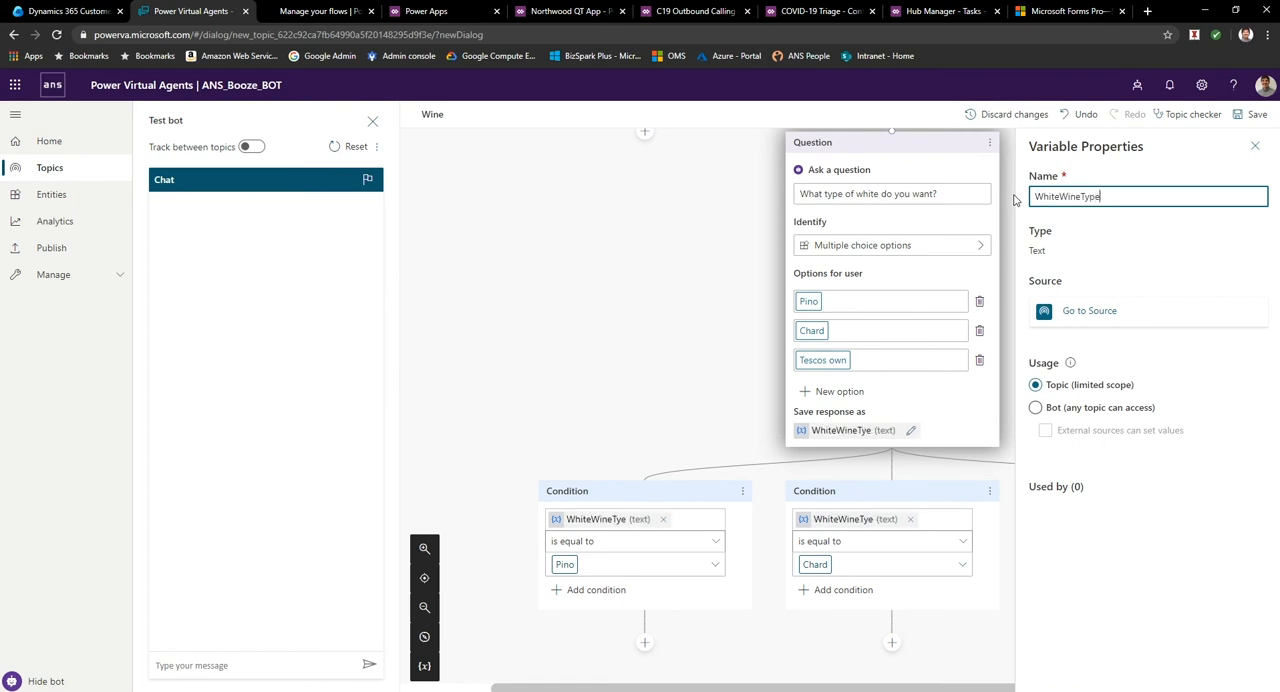
click(627, 409)
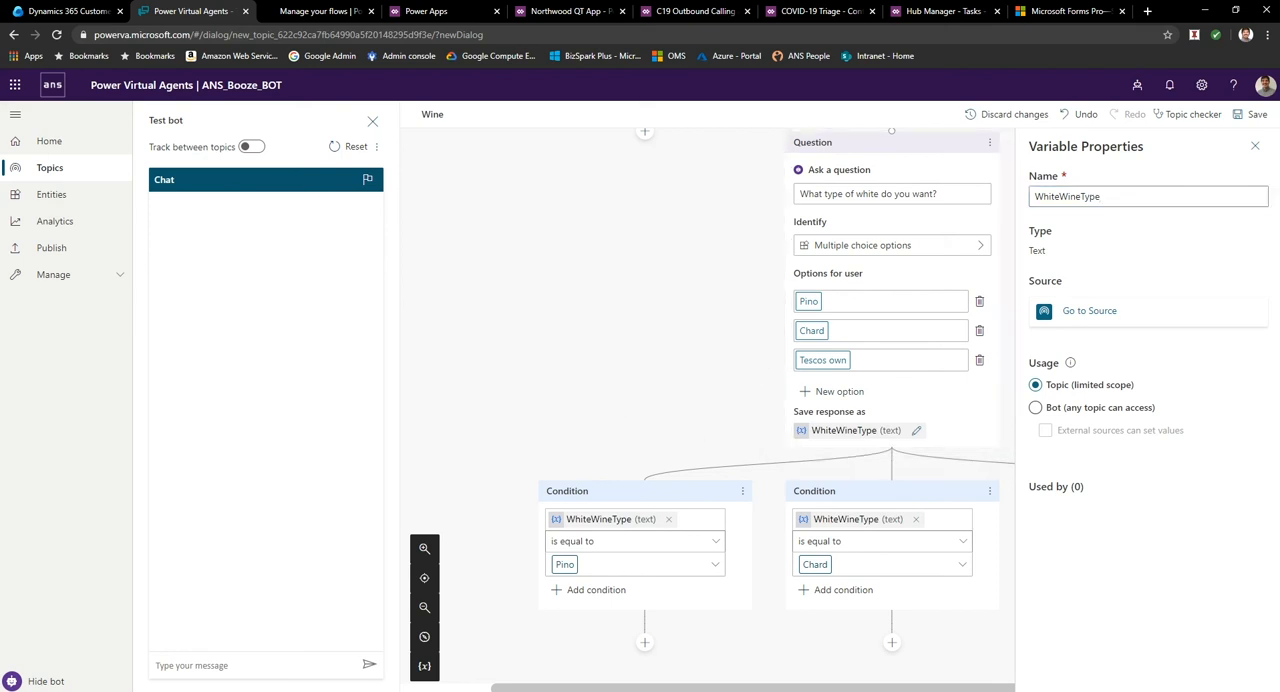
click(1256, 146)
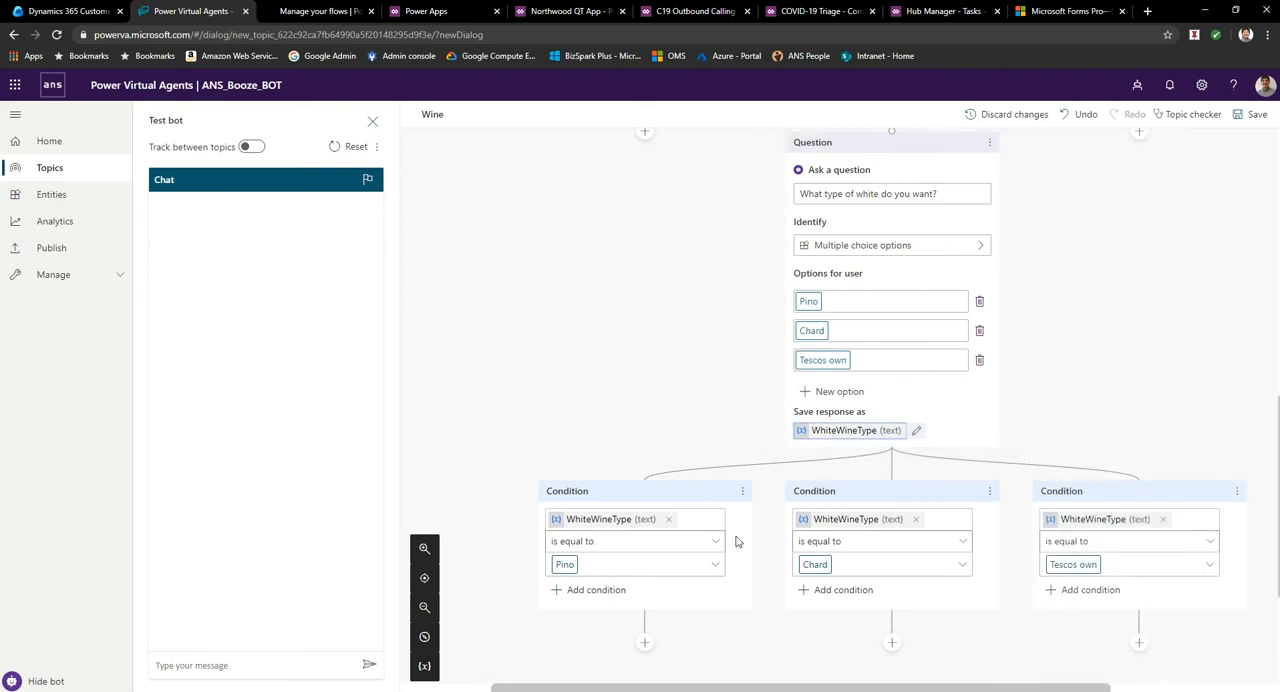
scroll(657, 535, down, 1)
scroll(657, 535, down, 2)
click(650, 510)
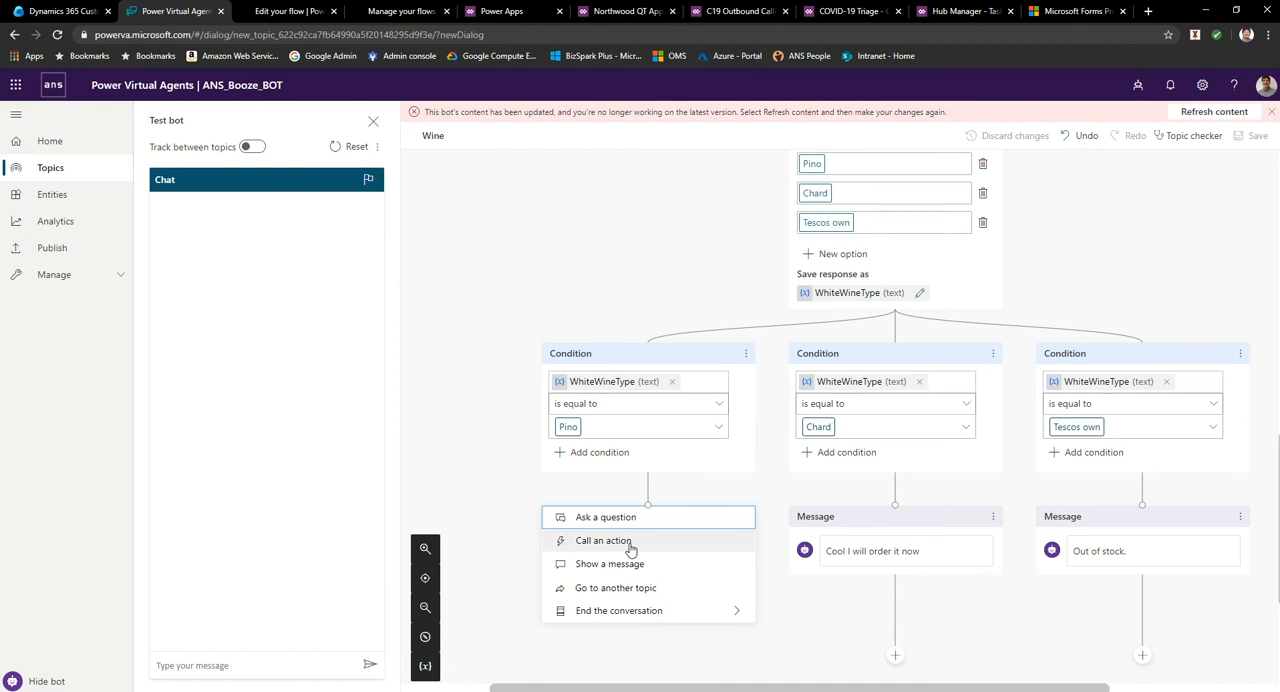
click(791, 624)
Call an action after the Chard branch's "Cool I will order it now" message and create a new Power Automate flow for it.
scroll(858, 610, down, 1)
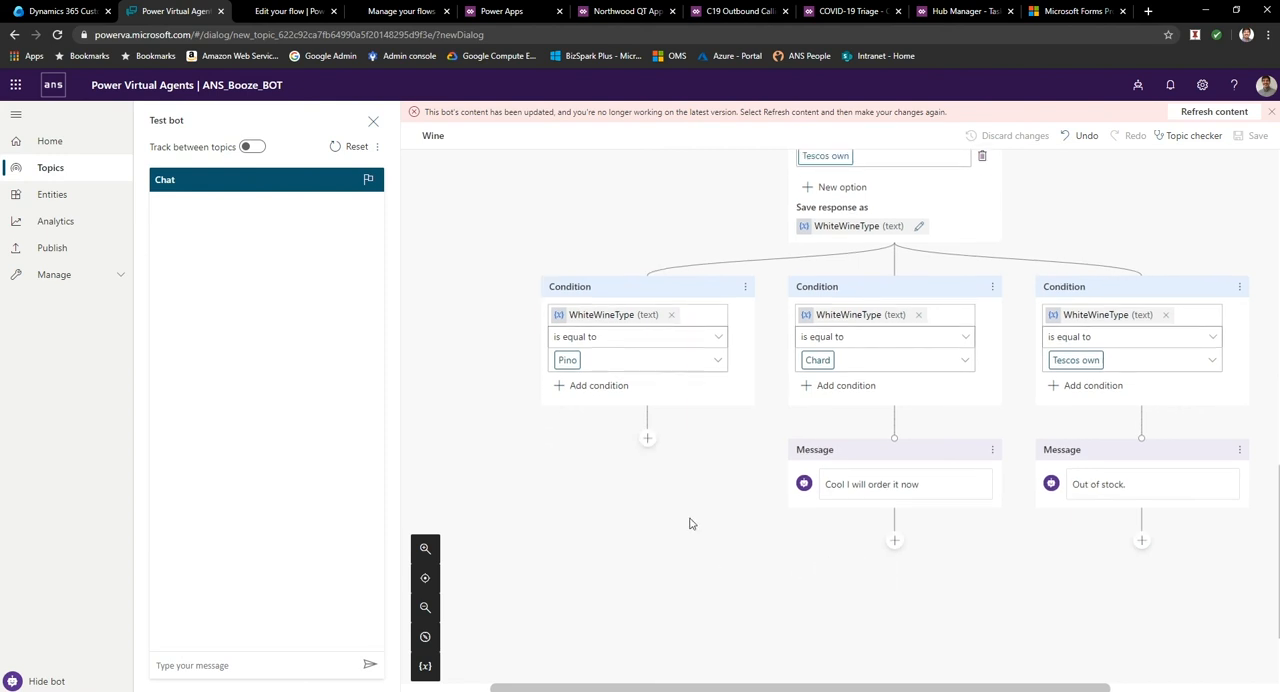
click(894, 541)
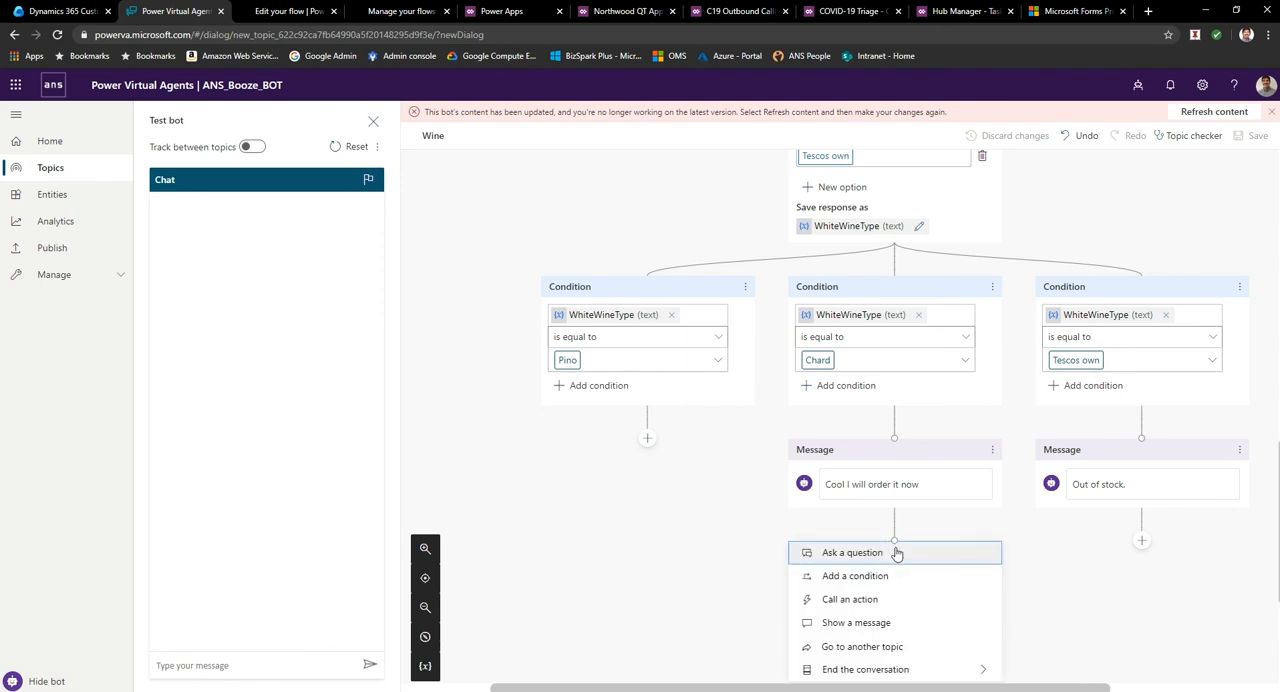
click(878, 600)
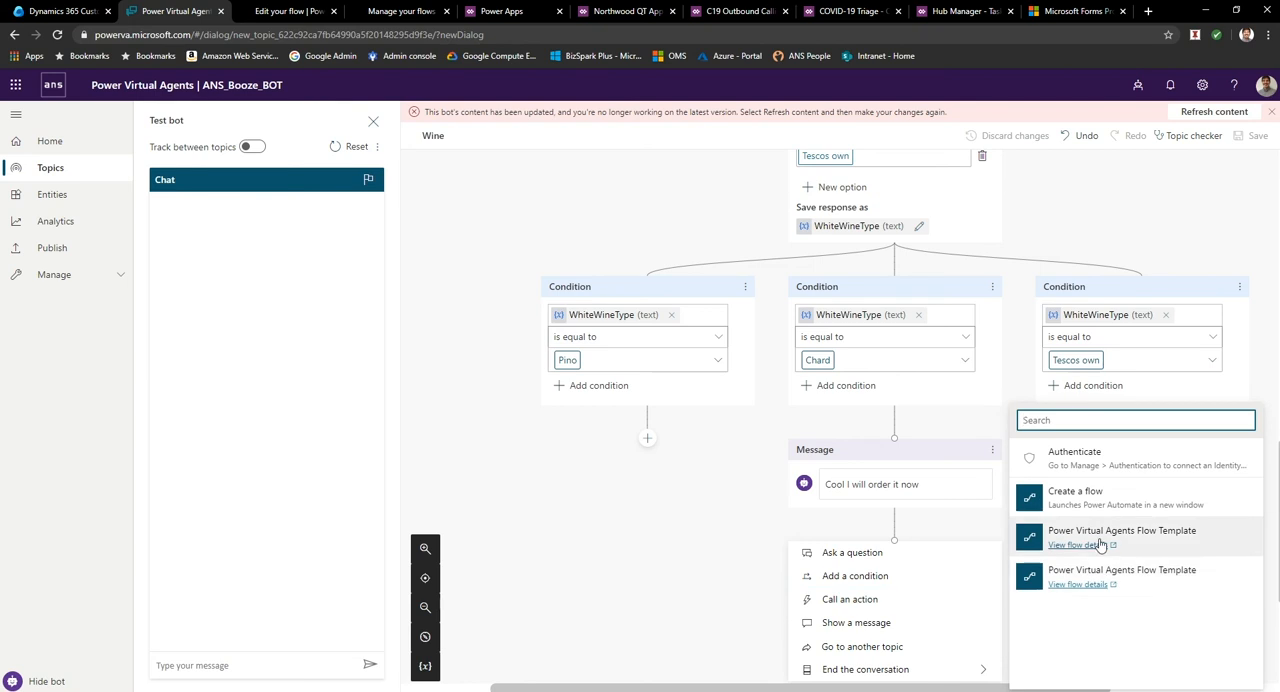
click(1086, 491)
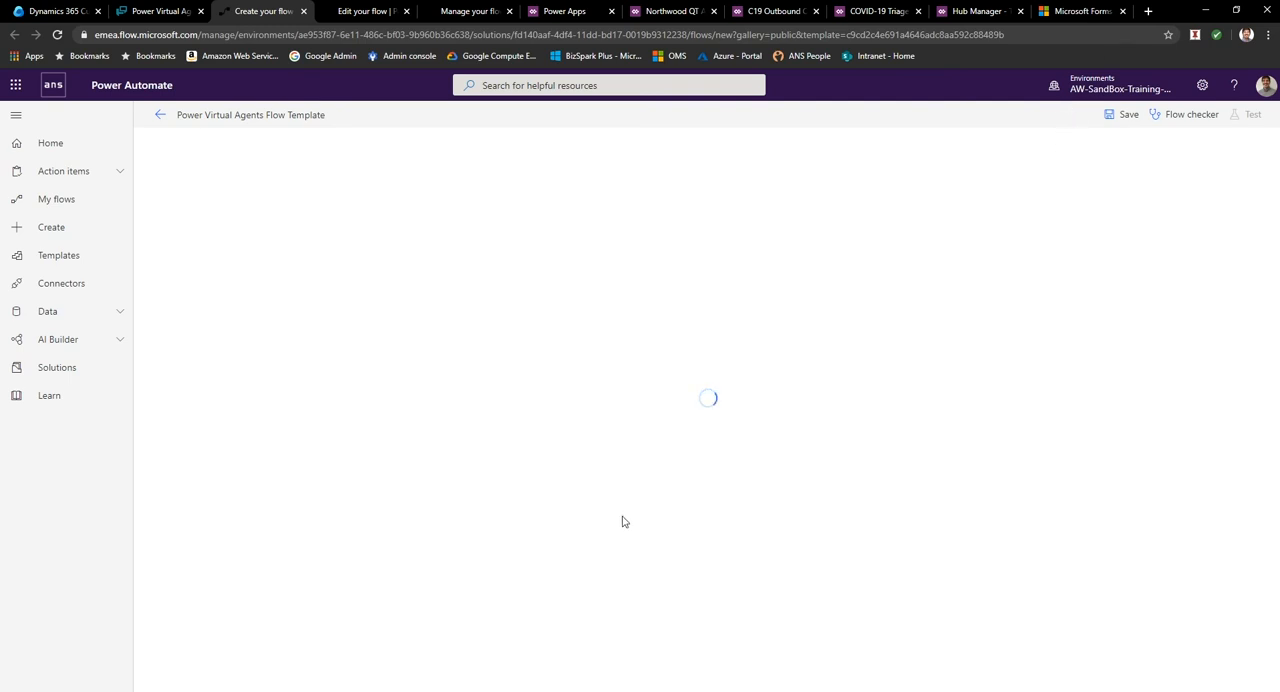
Rename the first text input of the flow's Power Virtual Agents trigger to WineType.
click(560, 191)
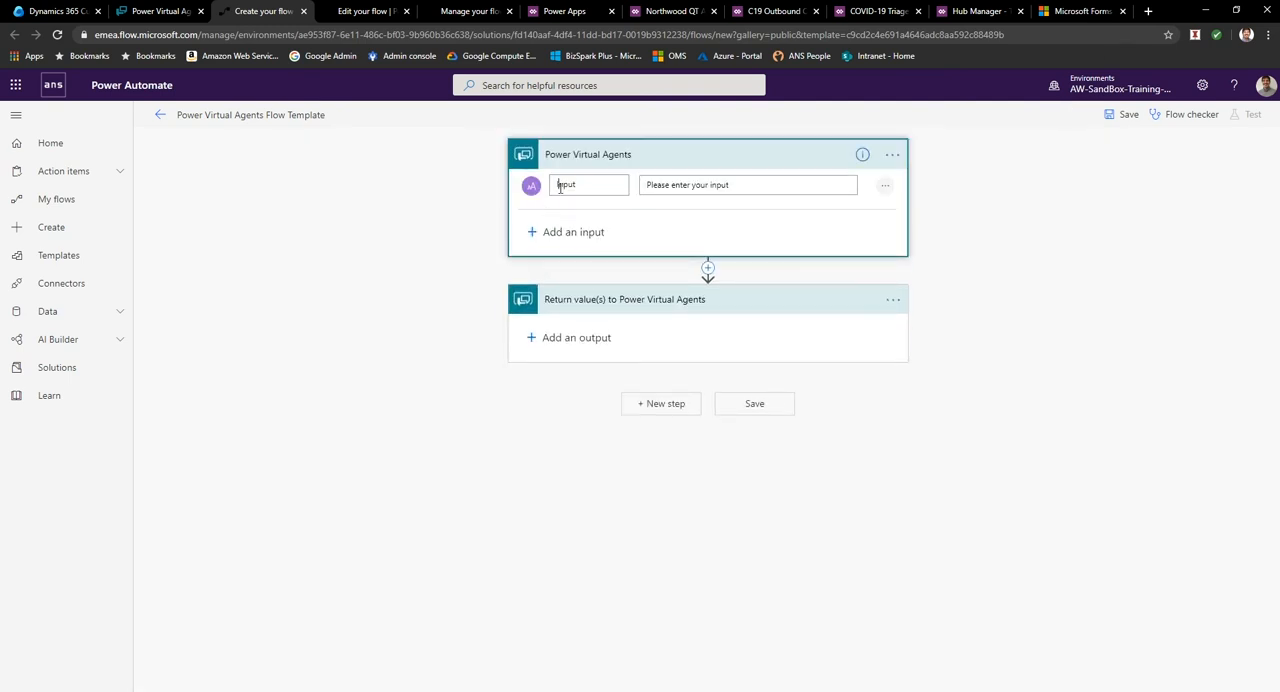
double_click(560, 188)
text(WineType)
Add a second text input named WhiteWineType to the Power Virtual Agents trigger and rename the first input WineColour.
click(543, 232)
click(554, 256)
triple_click(589, 234)
text(Win)
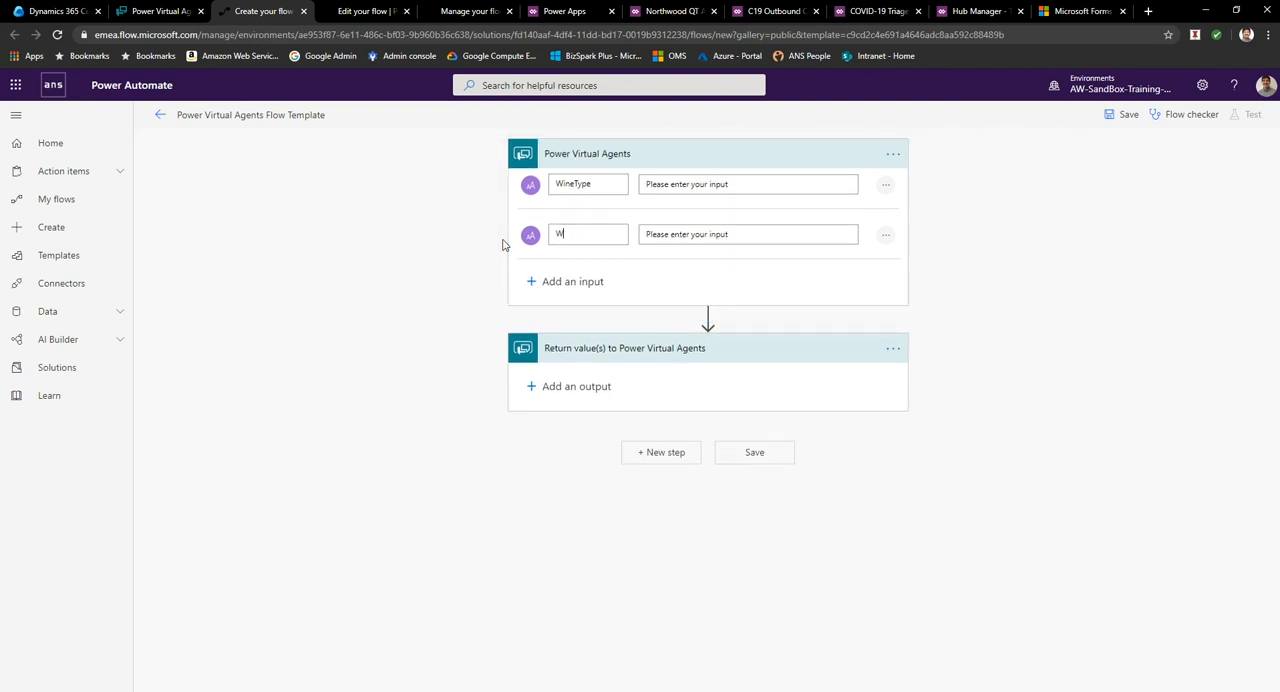
text(teWin)
drag(575, 178, 651, 189)
text(Clo)
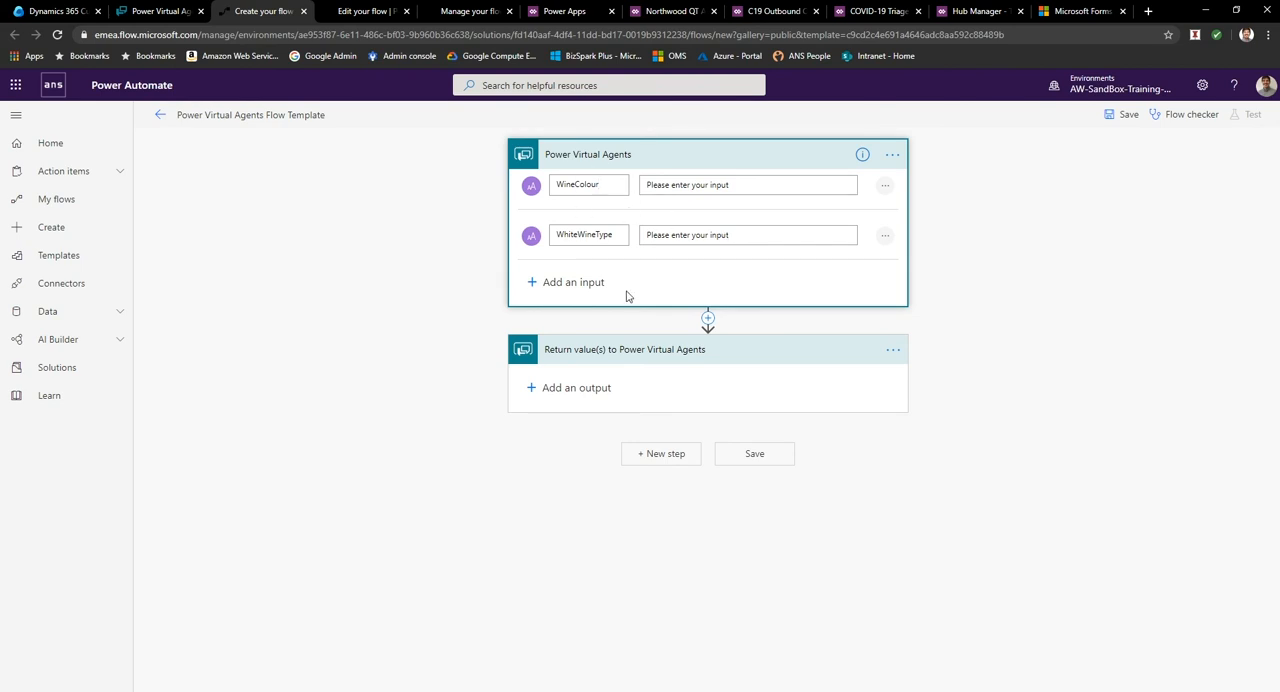
Add a text output named Order to the return step, with the value "Your order of" the WineColour dynamic value "is complete.".
click(549, 390)
click(556, 412)
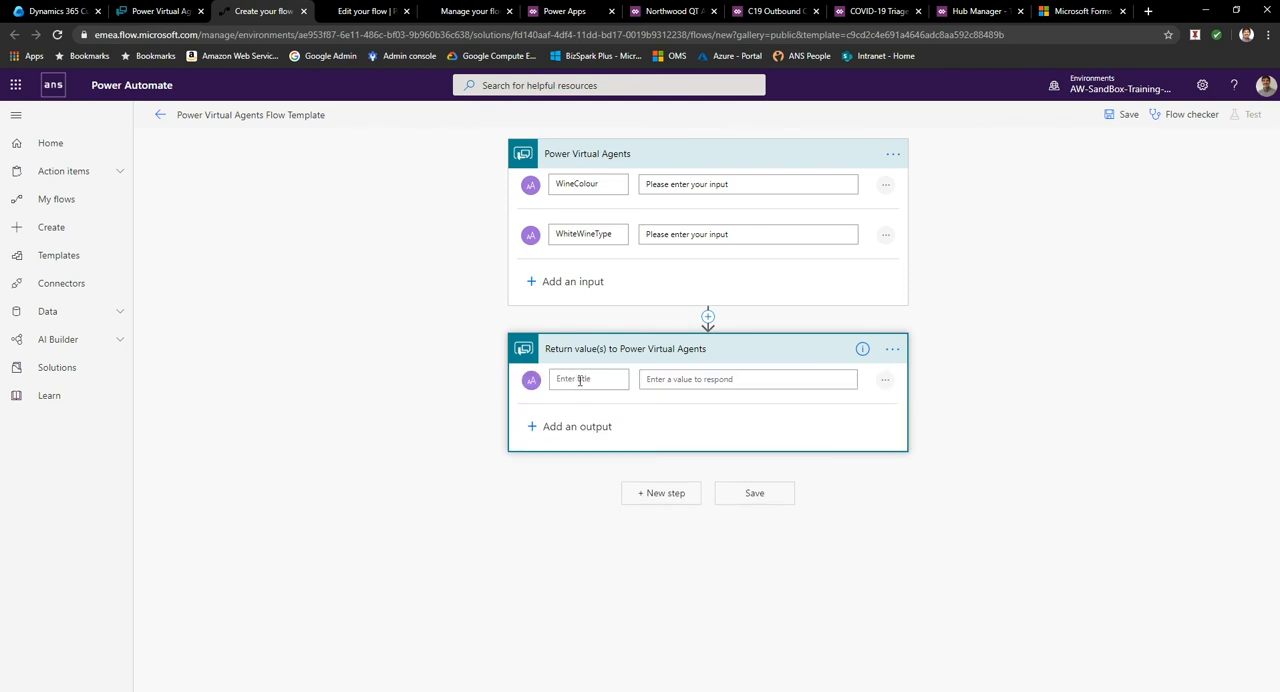
text(Your)
key(BackSpace)
key(BackSpace)
key(BackSpace)
key(BackSpace)
text(OrY)
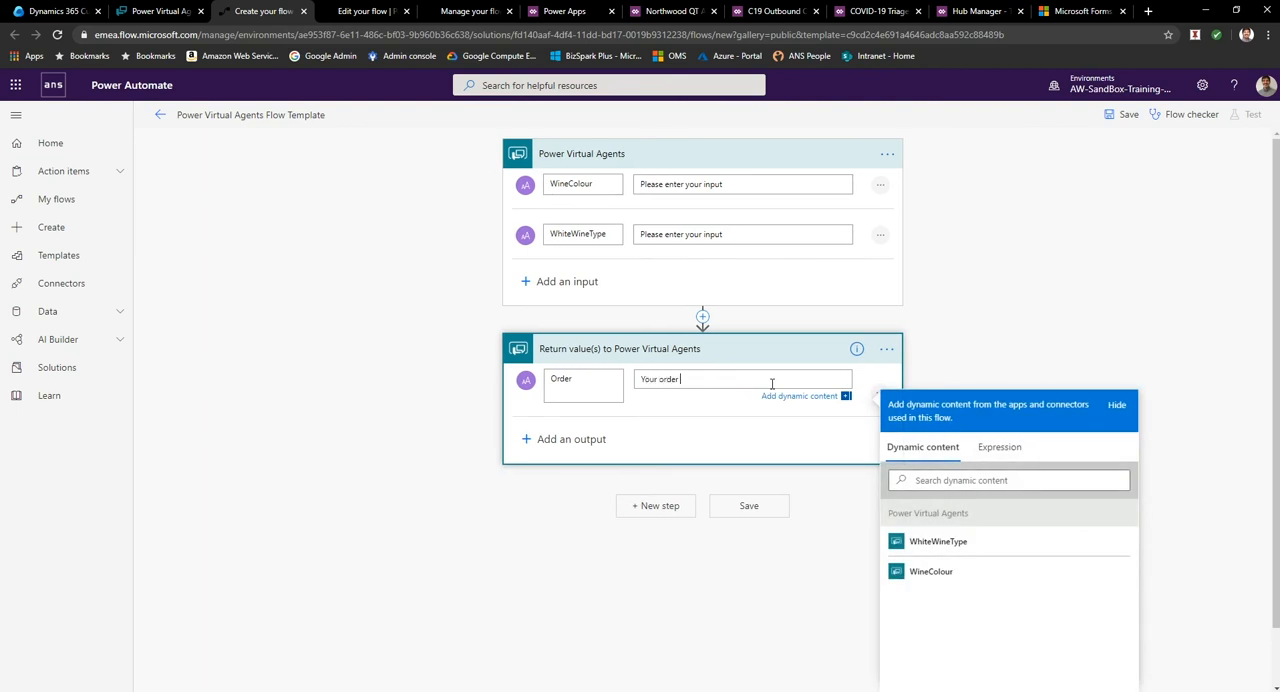
click(935, 574)
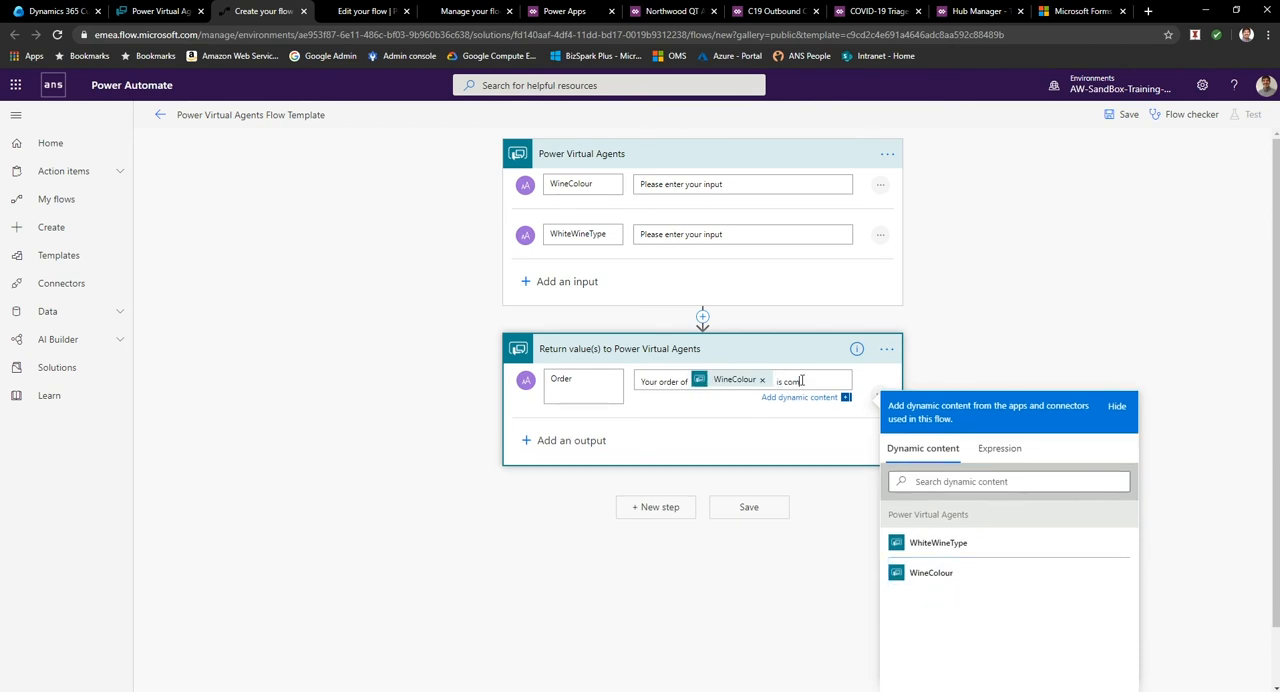
text(is complete.)
Insert an Office 365 Outlook Send an email (V2) action between the trigger and the return step.
click(702, 316)
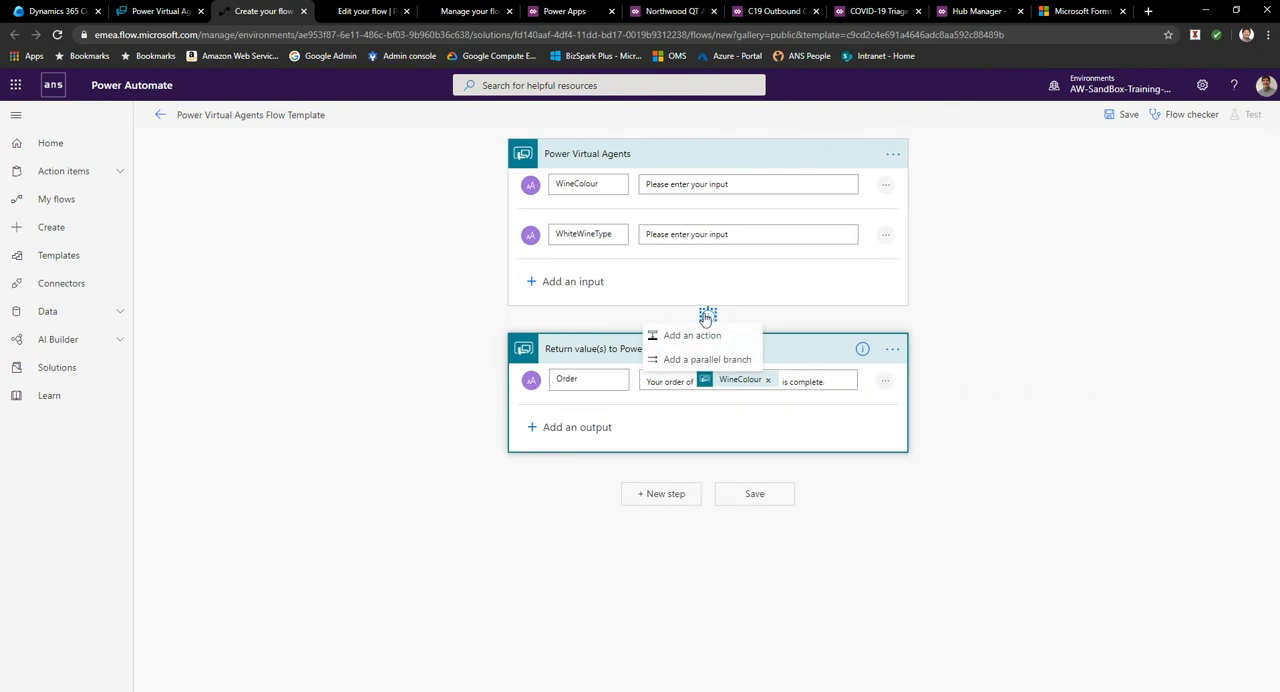
click(700, 335)
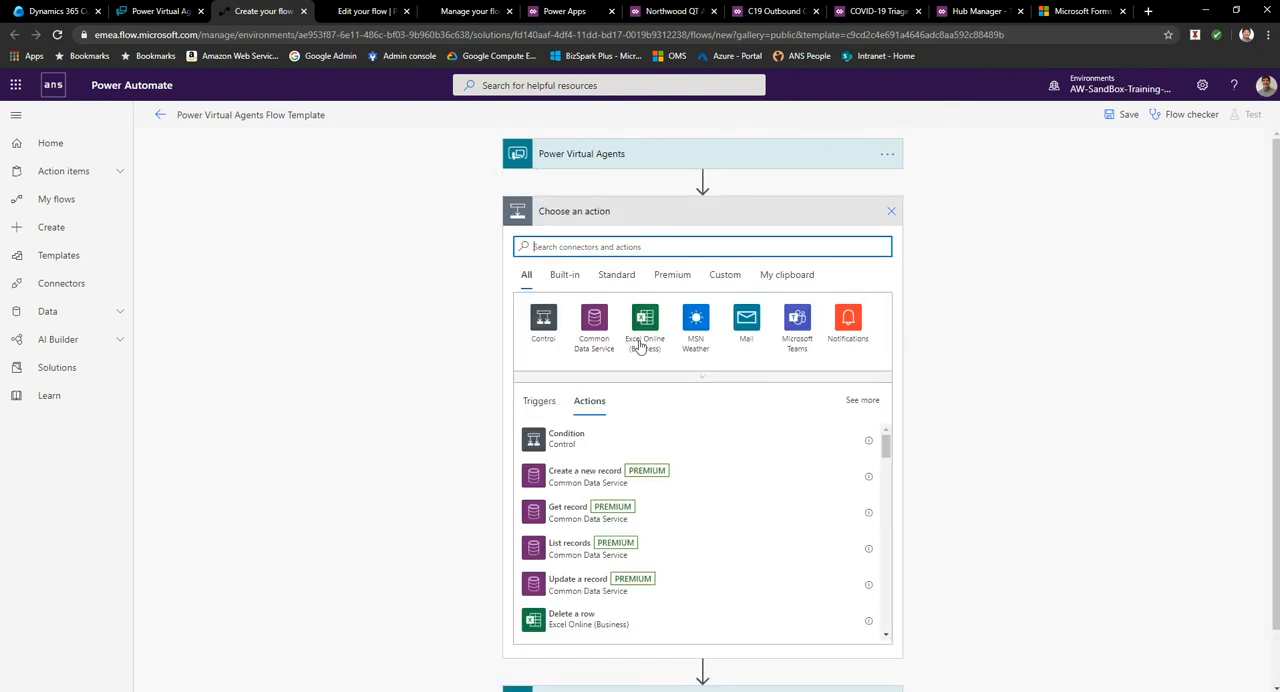
text(email)
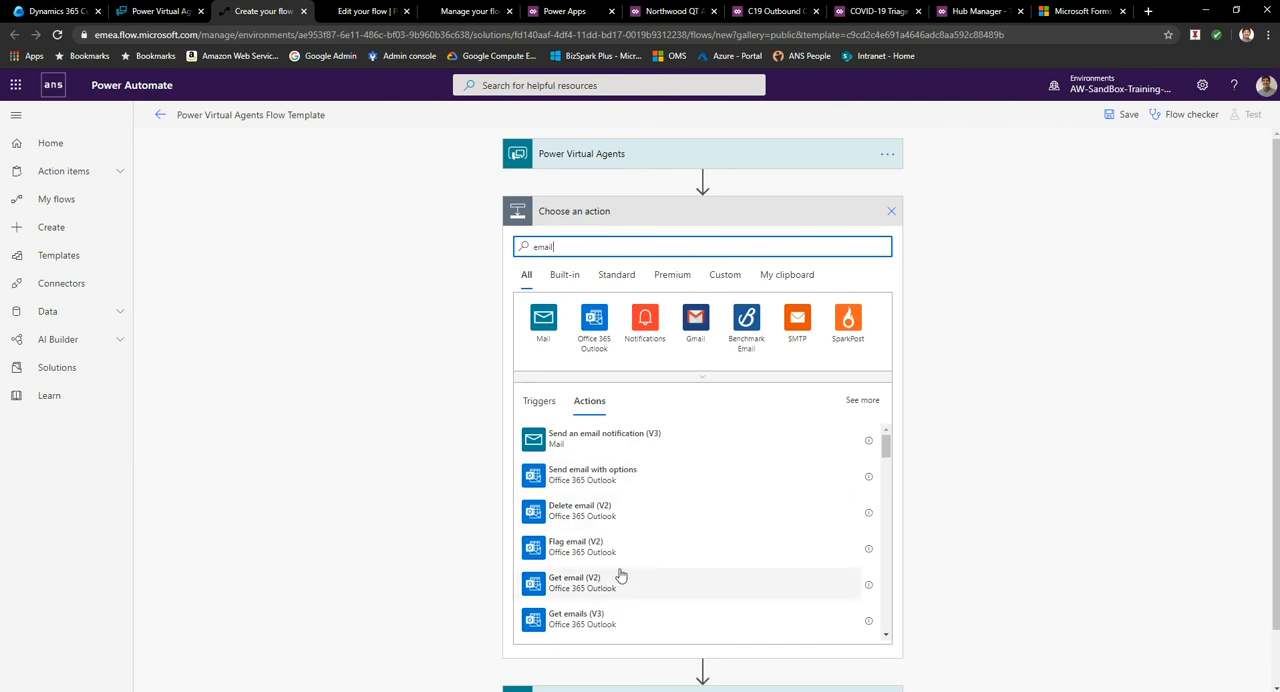
scroll(628, 540, down, 3)
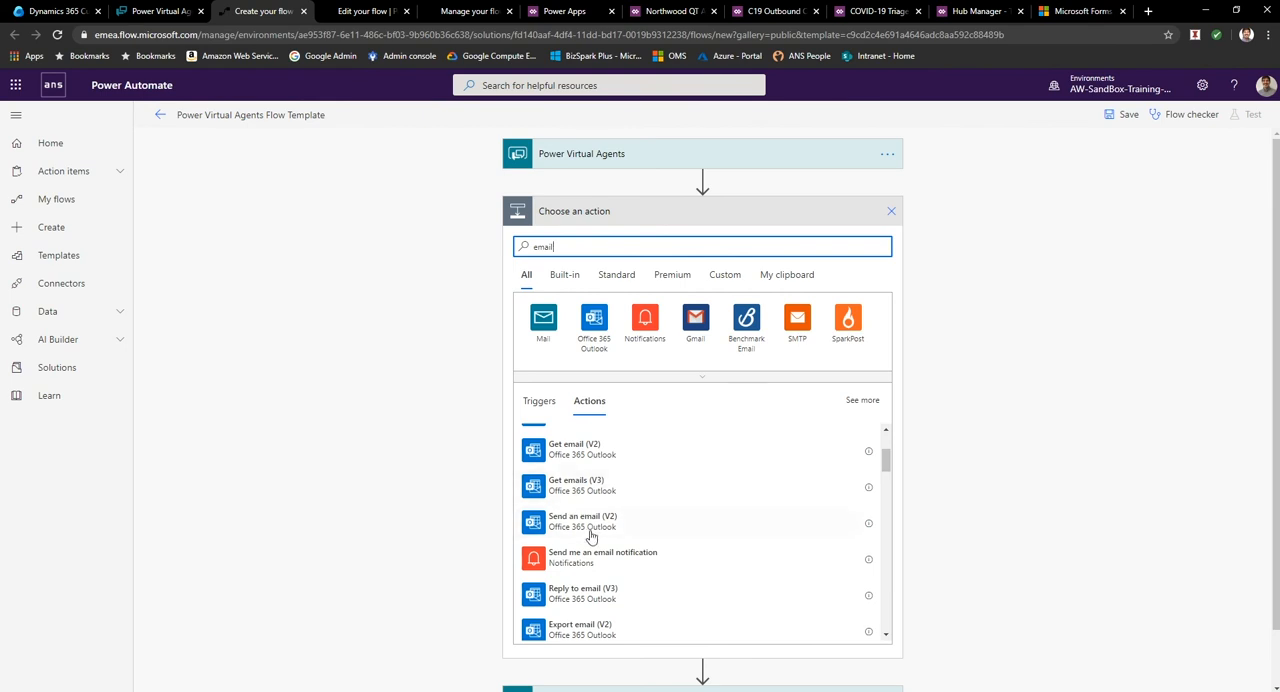
click(604, 533)
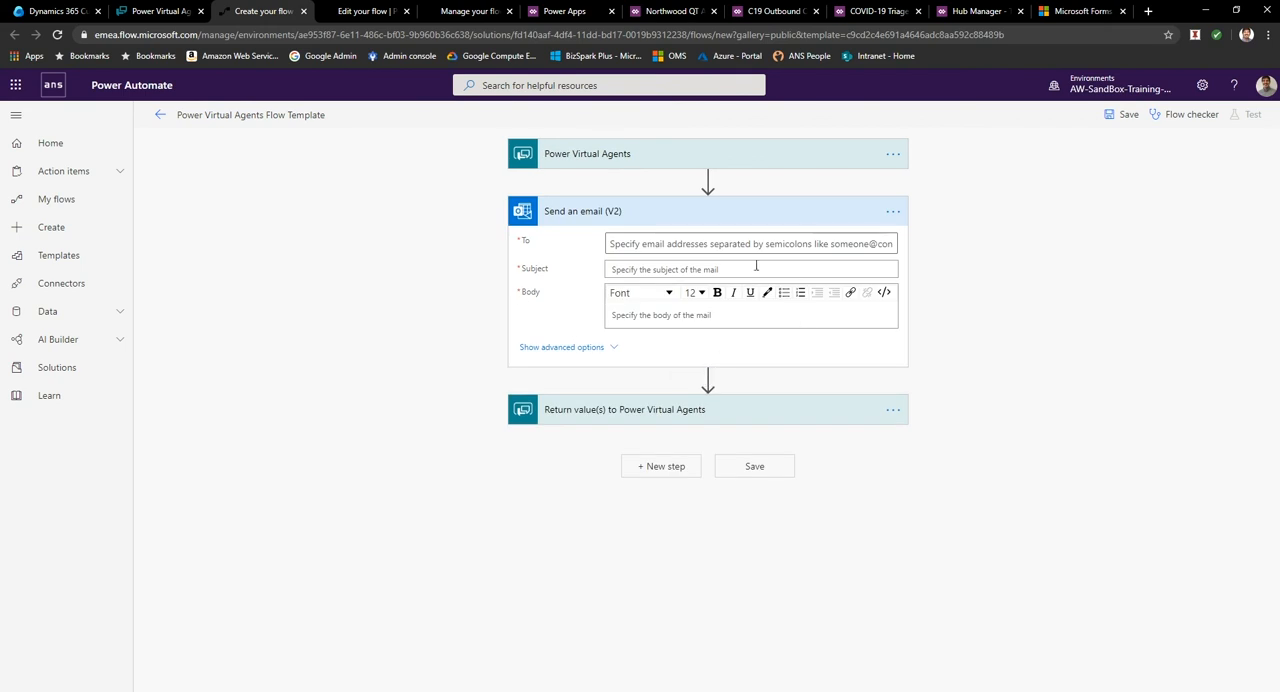
Address the email to the intended recipient and set its subject to Wine order.
click(655, 244)
text(adria)
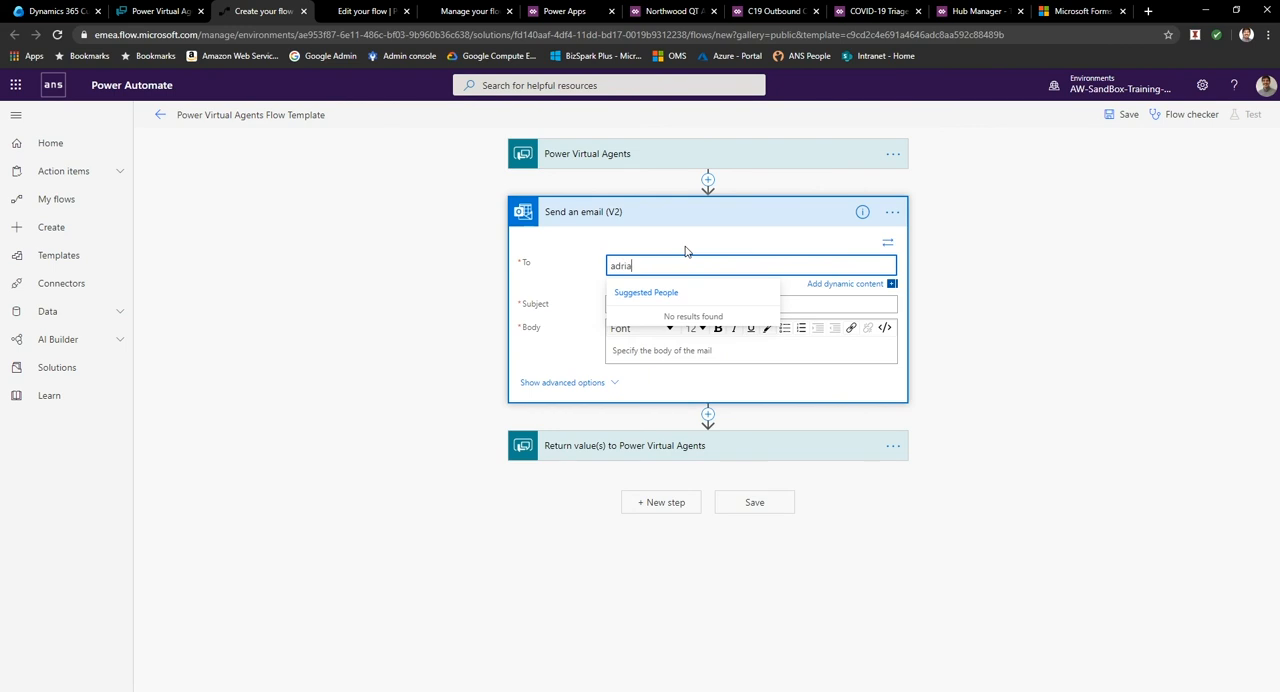
text(n.)
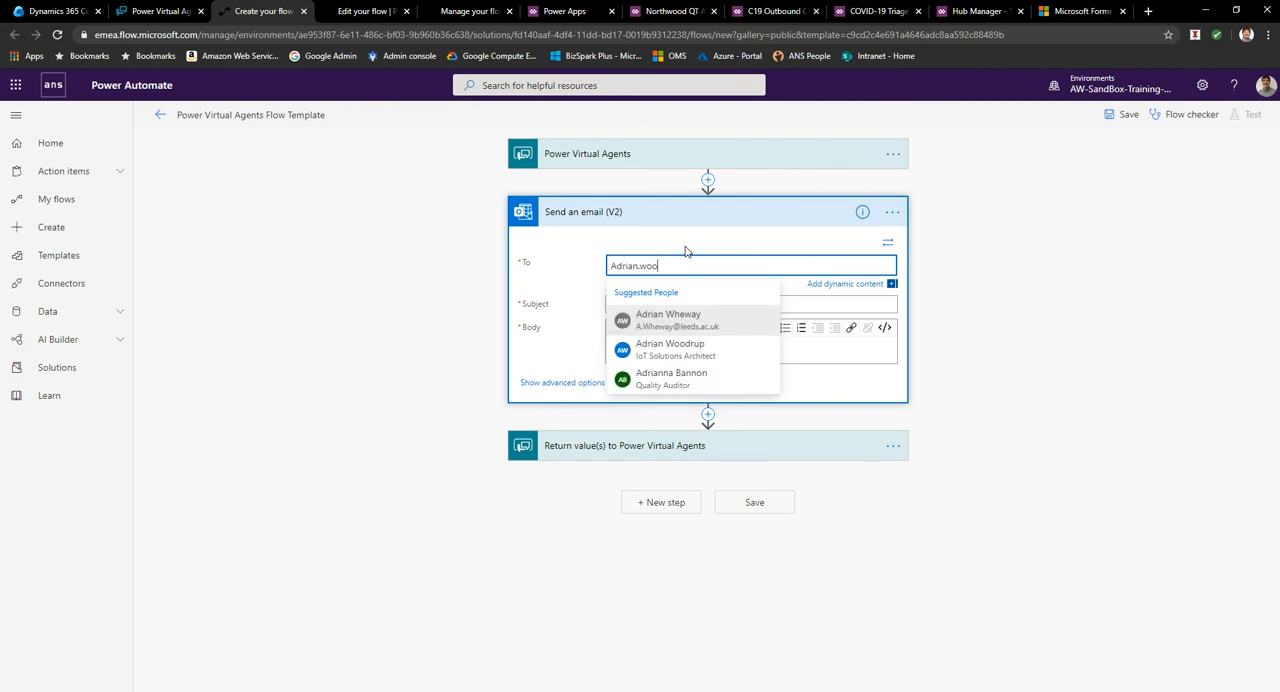
text(woo)
click(714, 320)
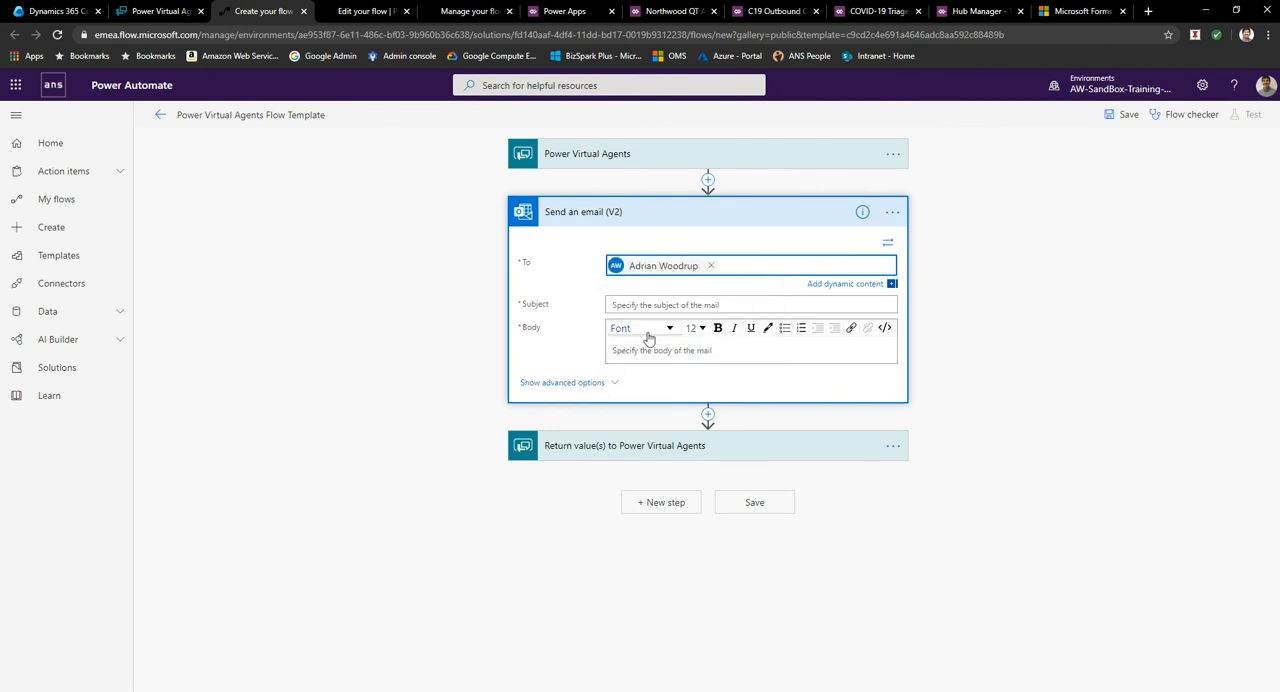
click(637, 305)
text(Wine o)
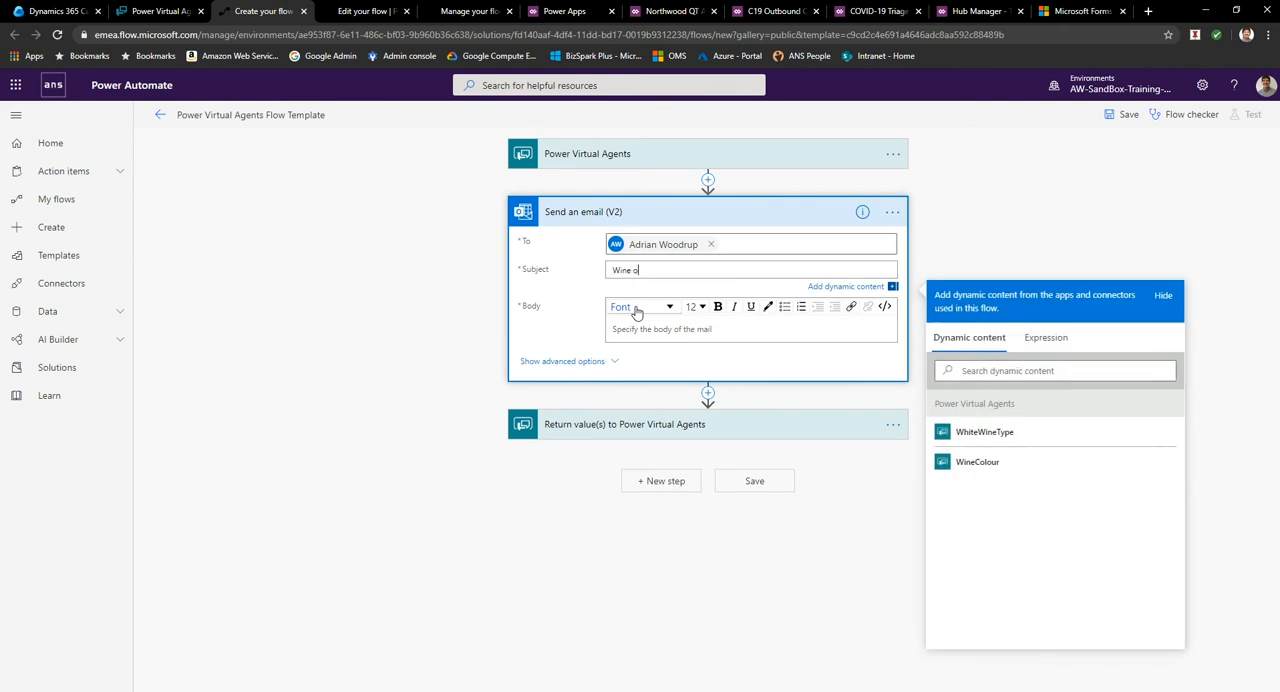
Write the email body as "please order" plus the WineColour and WhiteWineType dynamic values and "ASAP!", and save the flow.
click(636, 312)
text(please order)
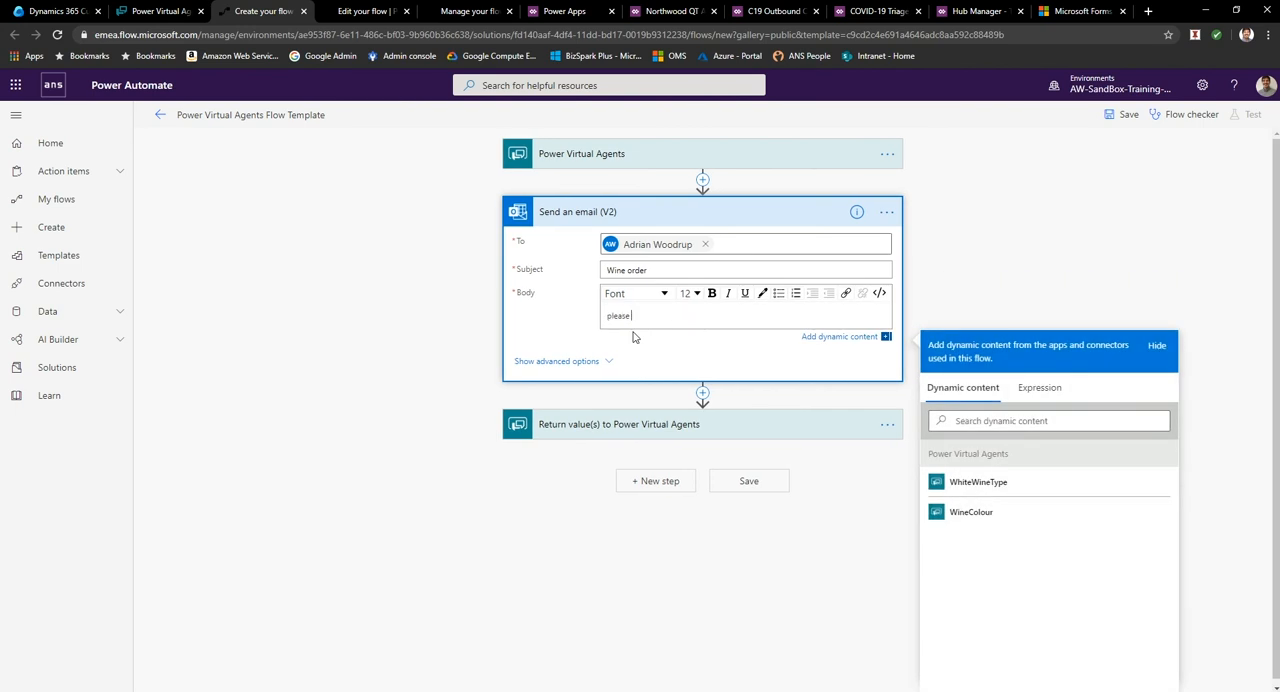
click(965, 483)
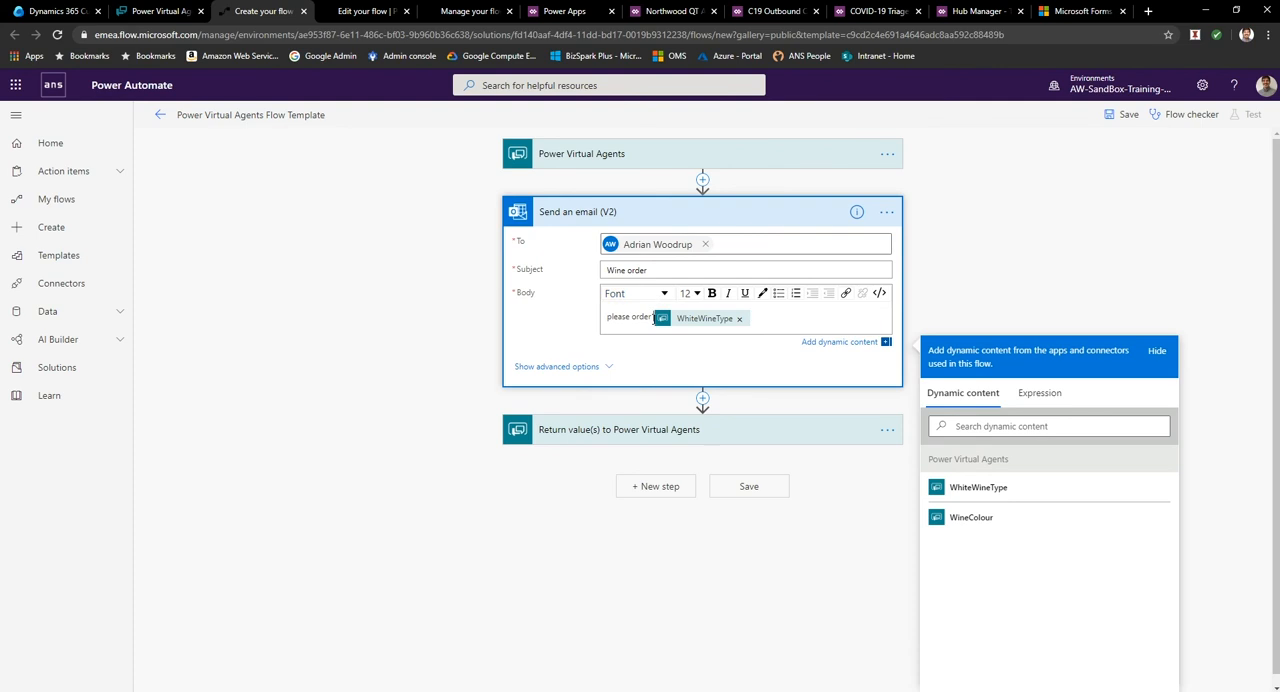
click(951, 518)
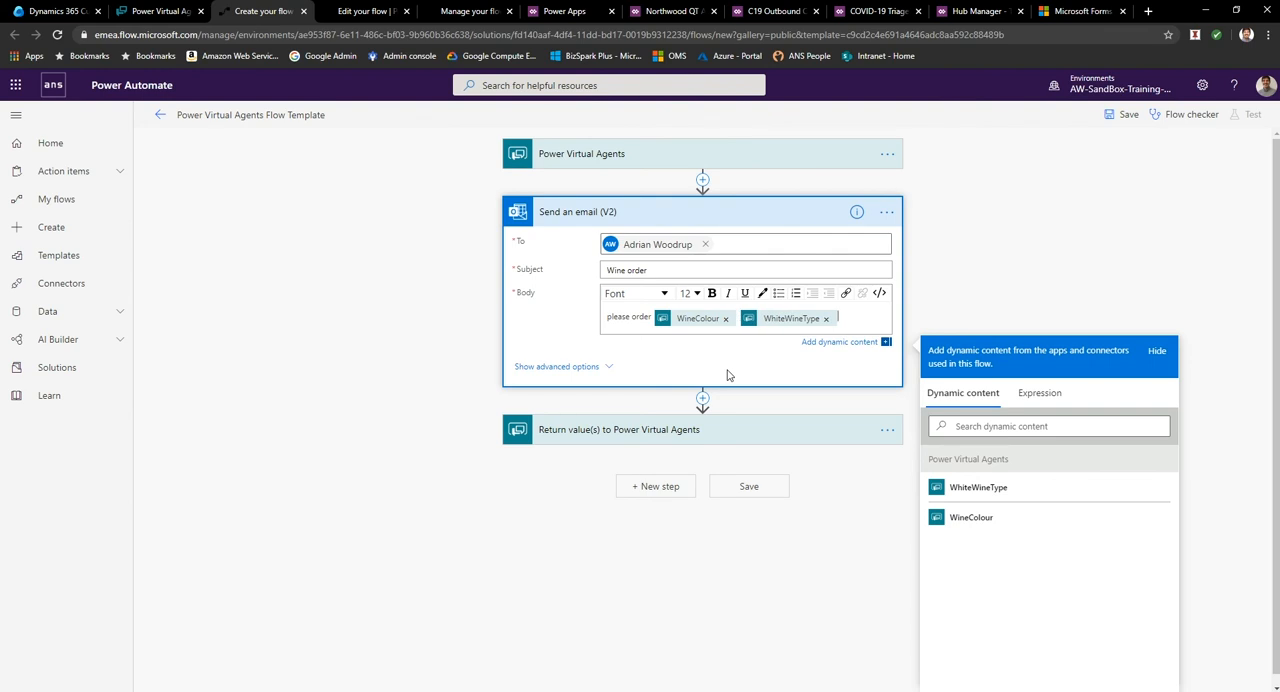
text(AS)
click(749, 487)
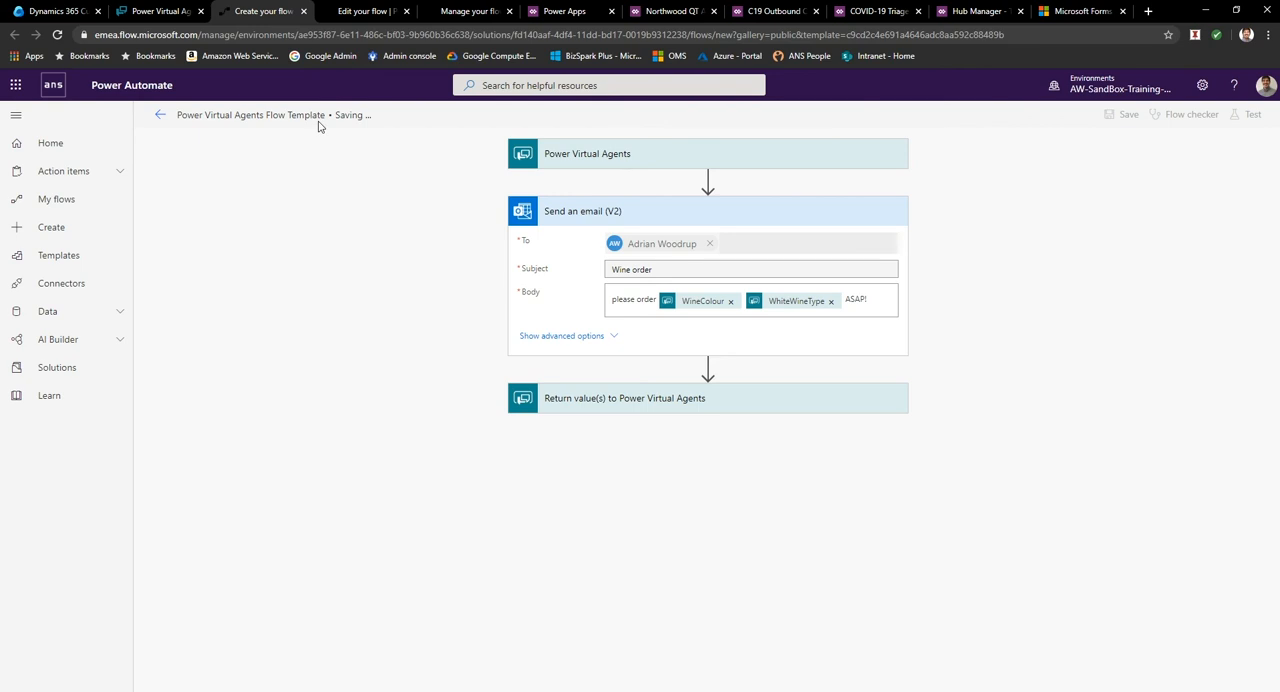
Rename the flow BOT ORder ANS, save it, and expand its trigger and return steps for review.
click(248, 115)
key(BackSpace)
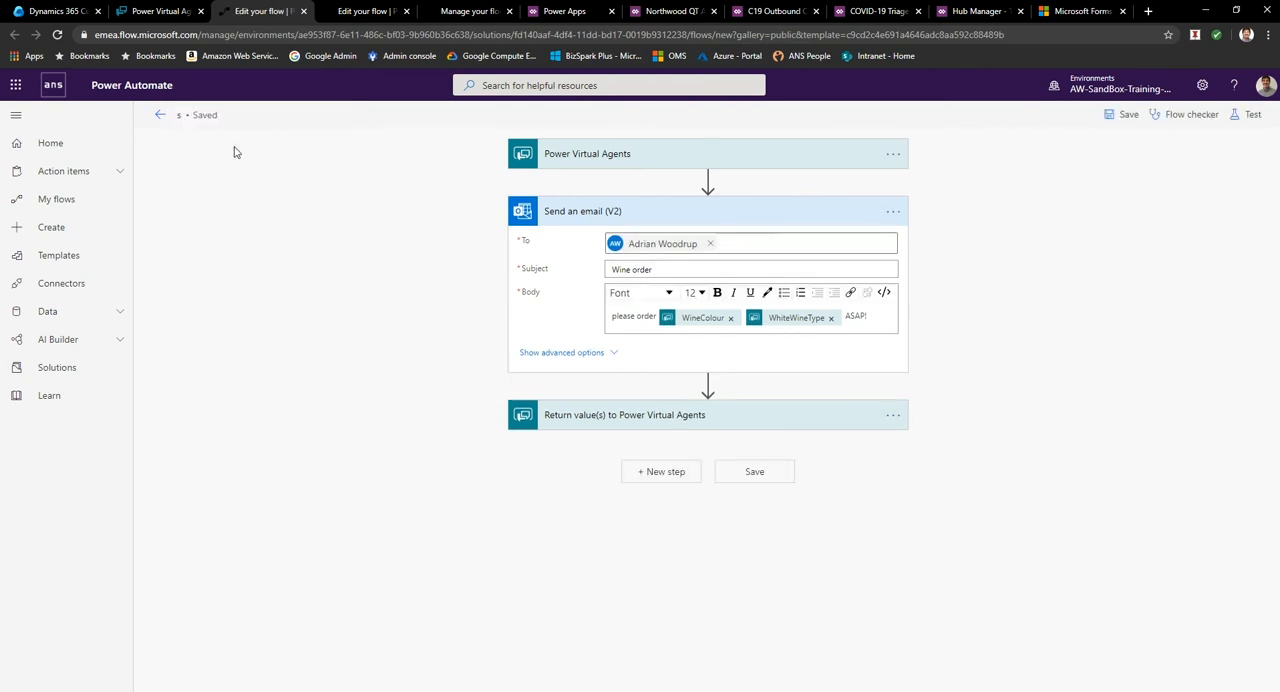
text(BOT ORder ANS)
click(1110, 124)
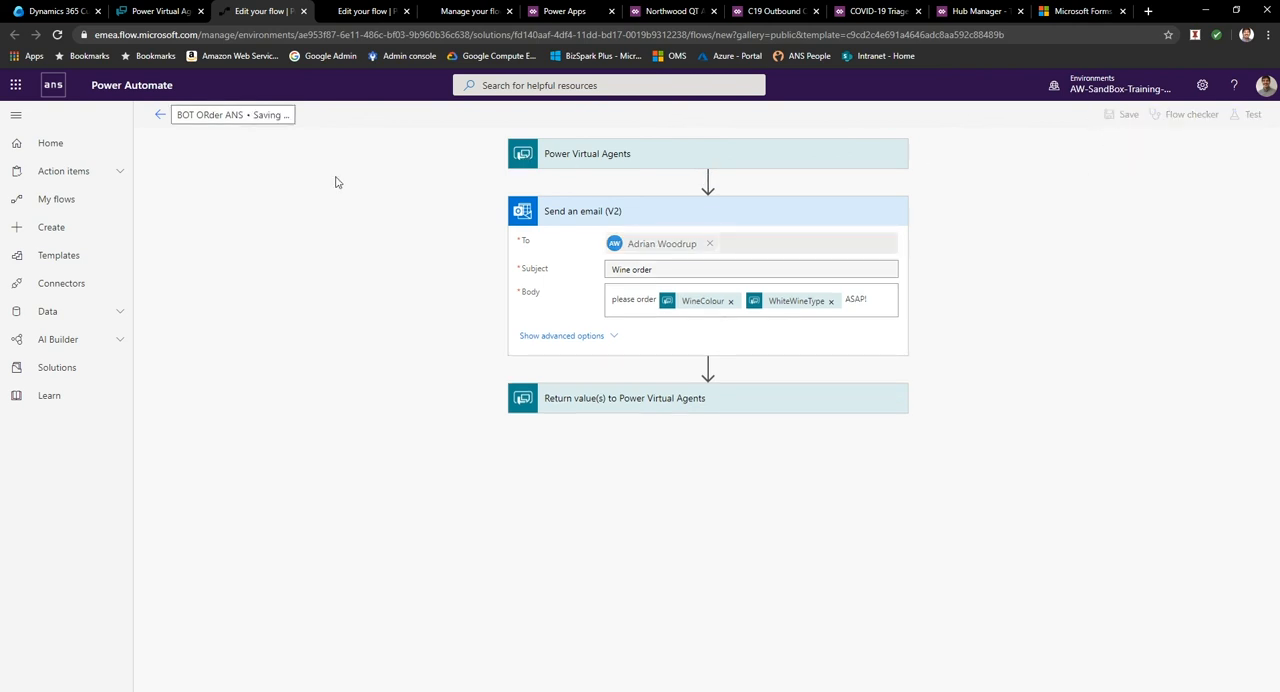
click(590, 156)
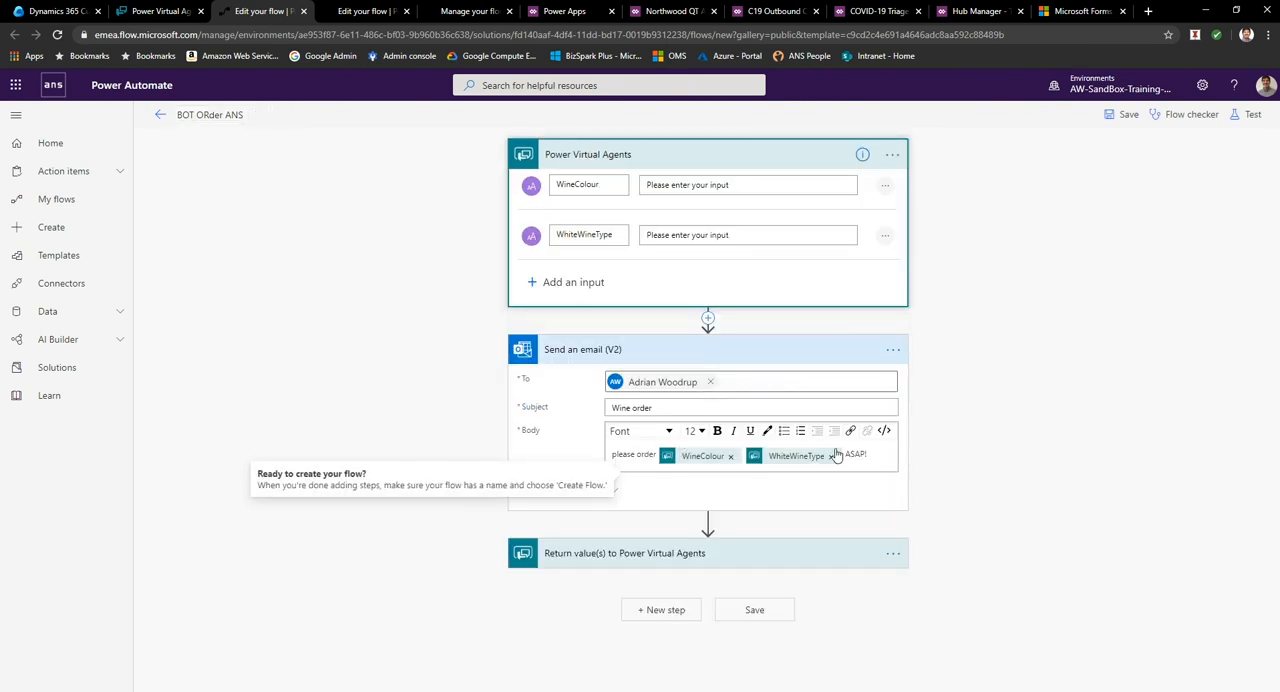
click(637, 562)
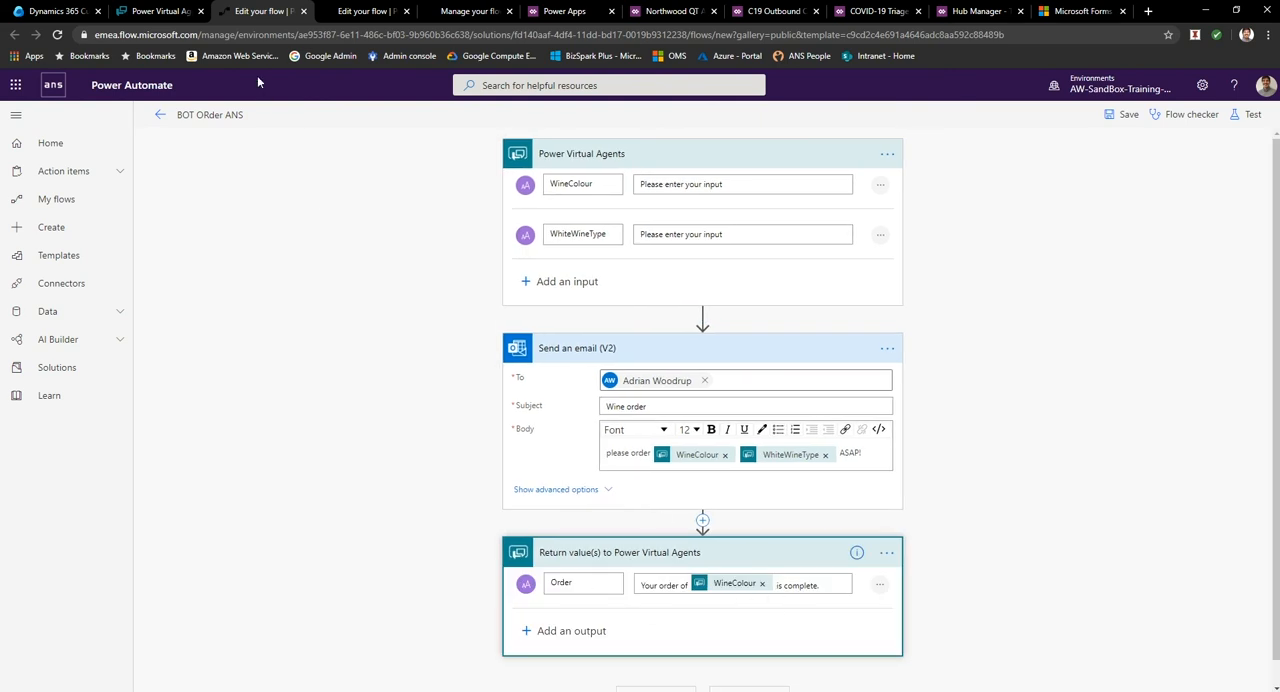
Switch back to Power Virtual Agents and call the BOT ORder ANS flow after the Chard branch's "Cool I will order it now" message.
click(168, 12)
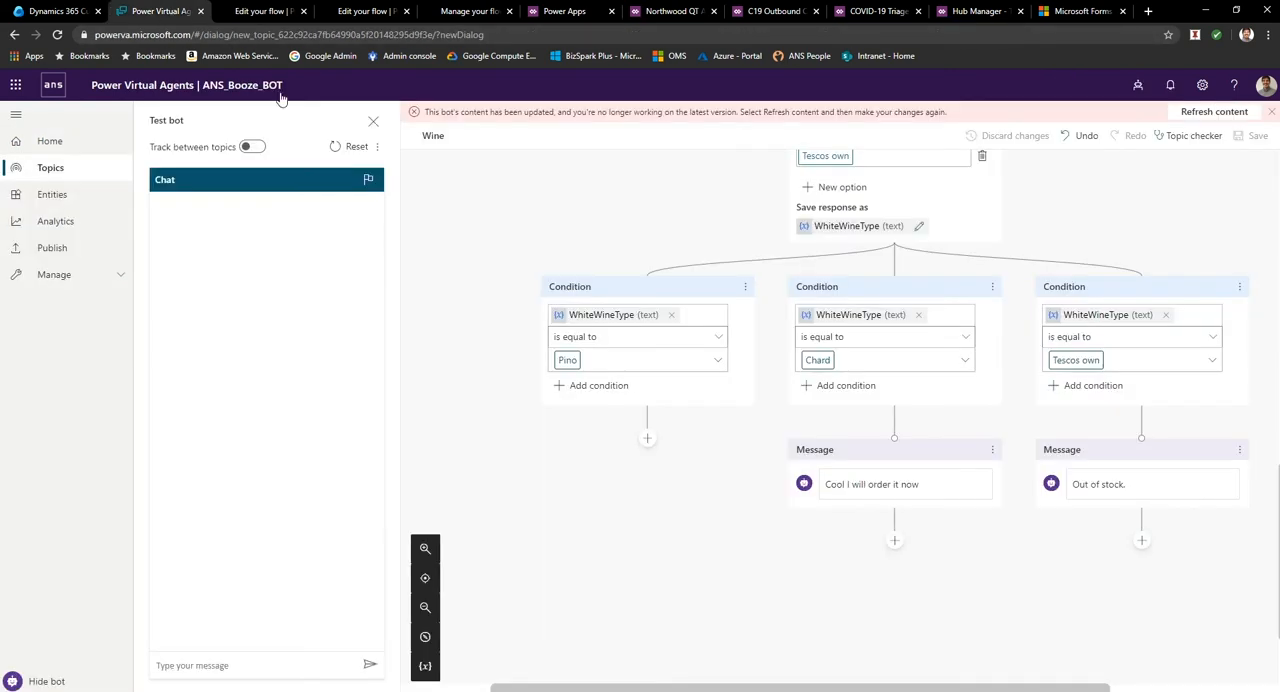
click(895, 541)
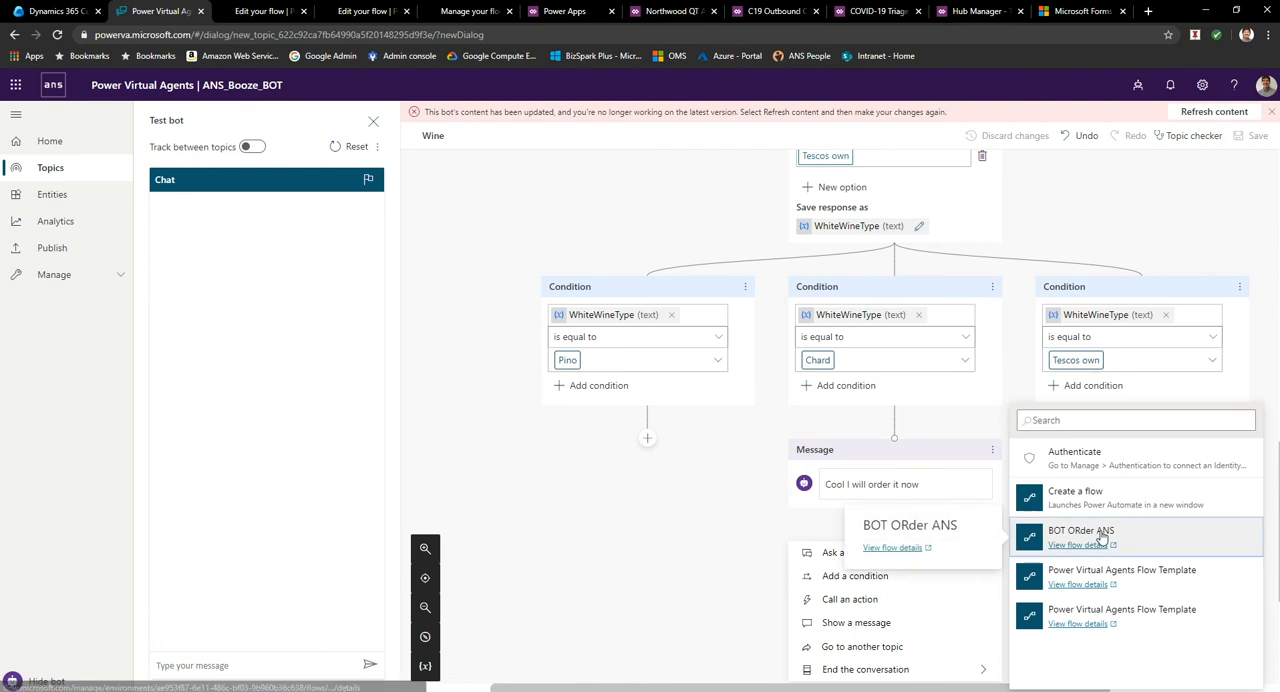
click(1100, 533)
Map the action's WineColour and WhiteWineType flow inputs to the bot variables of the same names.
scroll(1120, 466, down, 2)
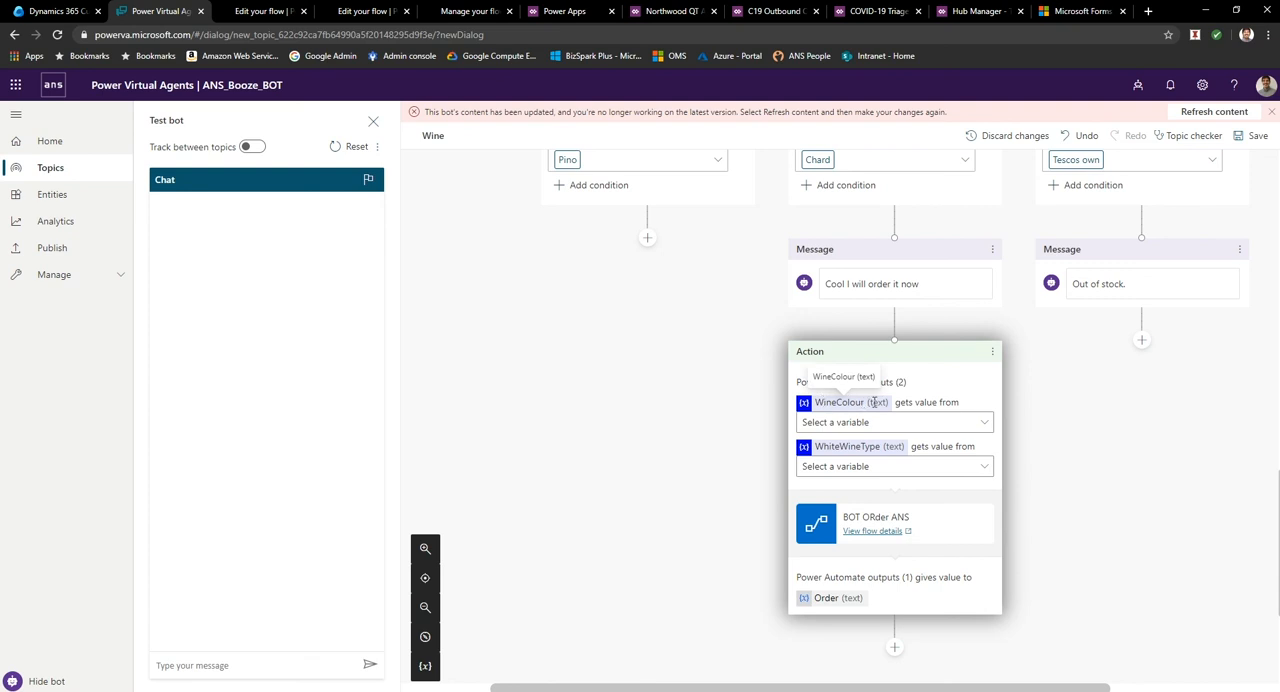
click(872, 422)
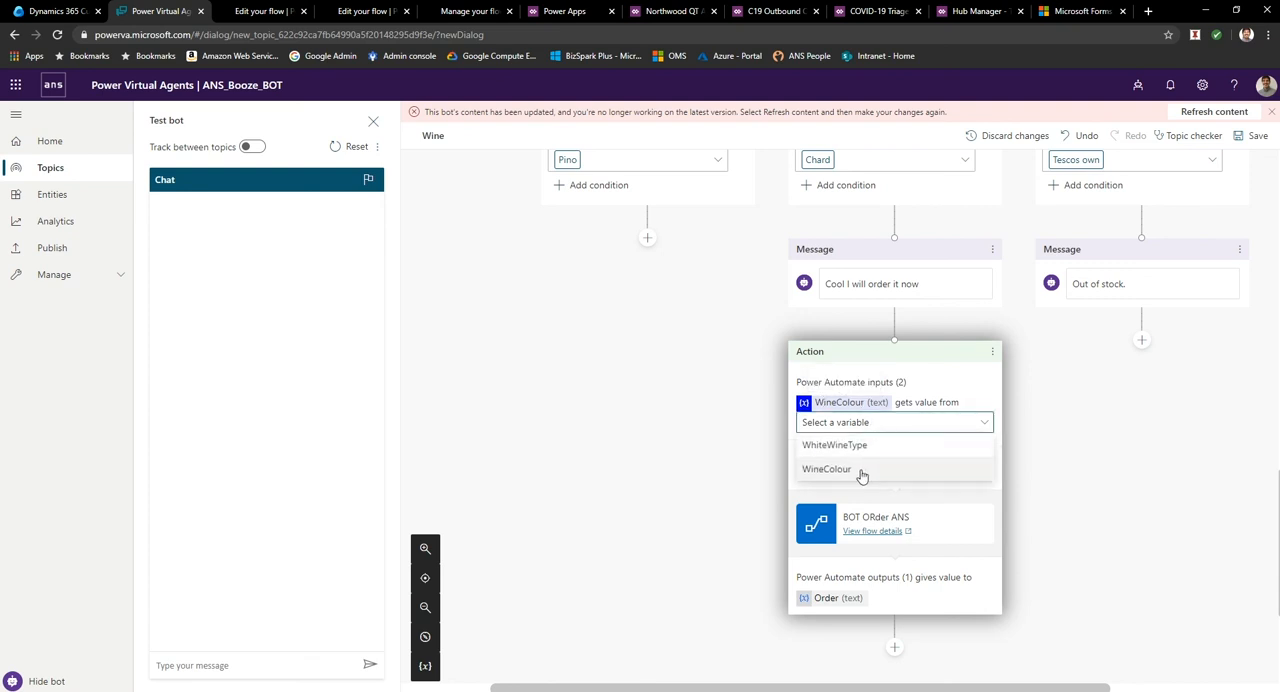
click(862, 471)
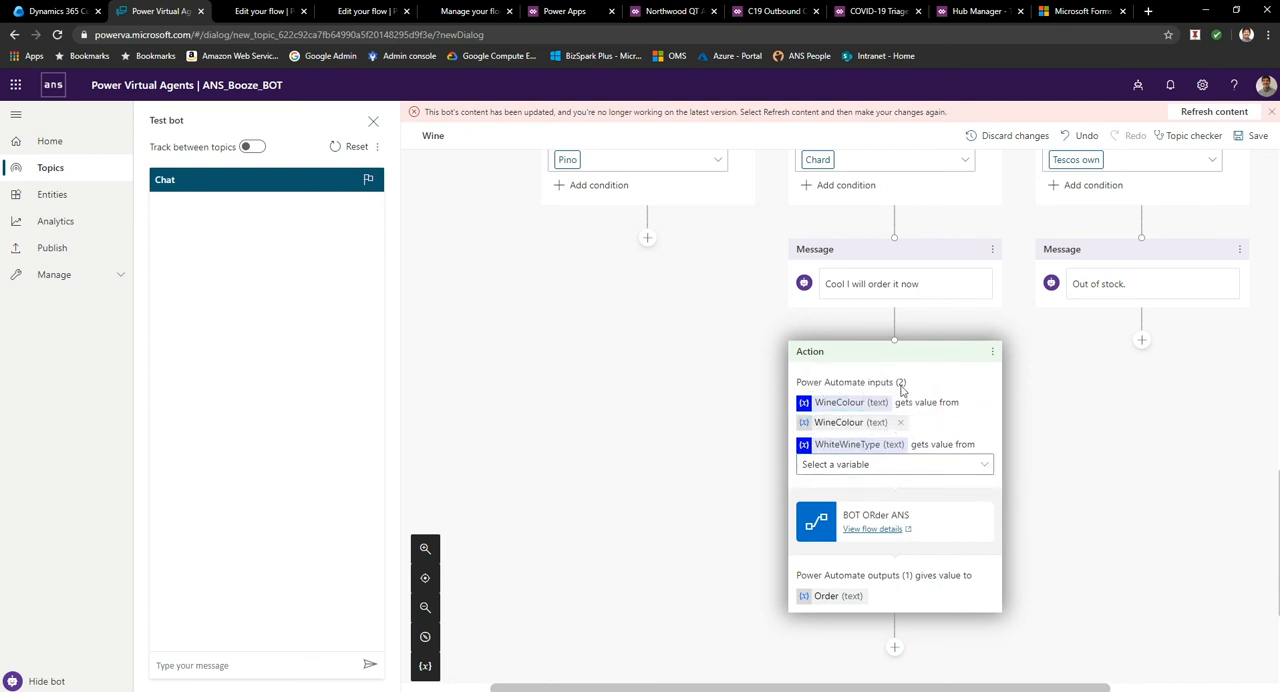
End the conversation with a survey after the flow action and save the Wine topic.
mouse_move(878, 646)
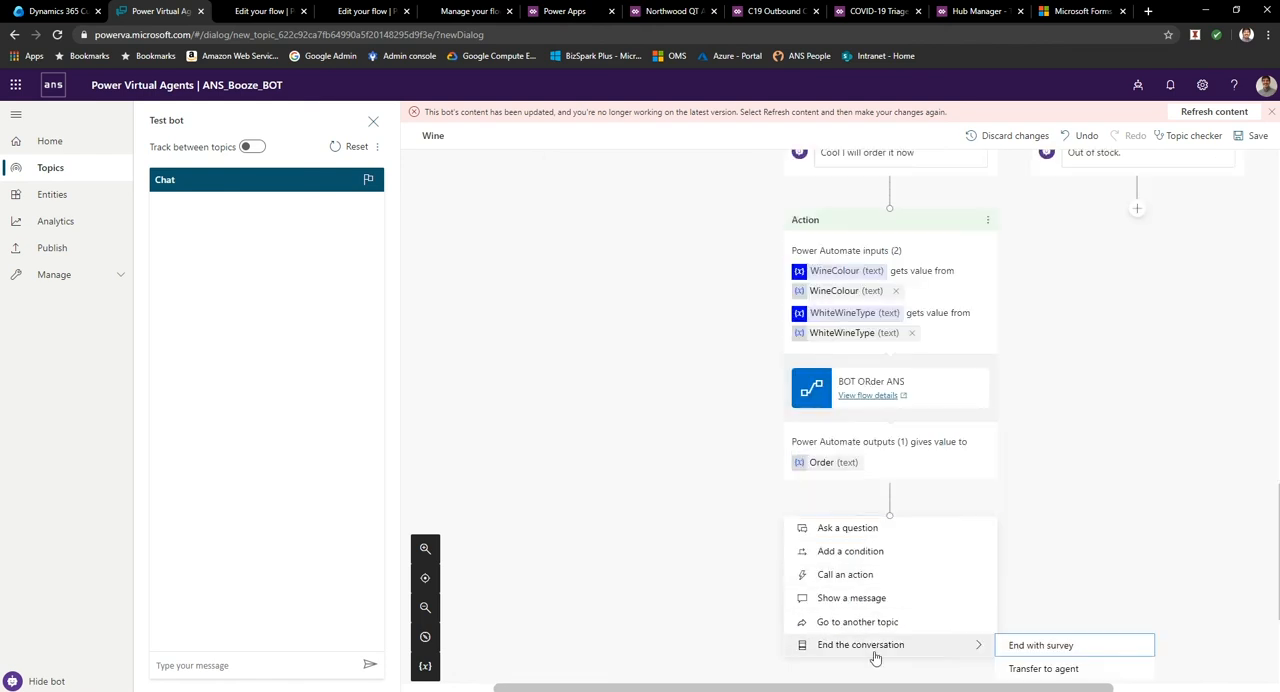
click(1045, 652)
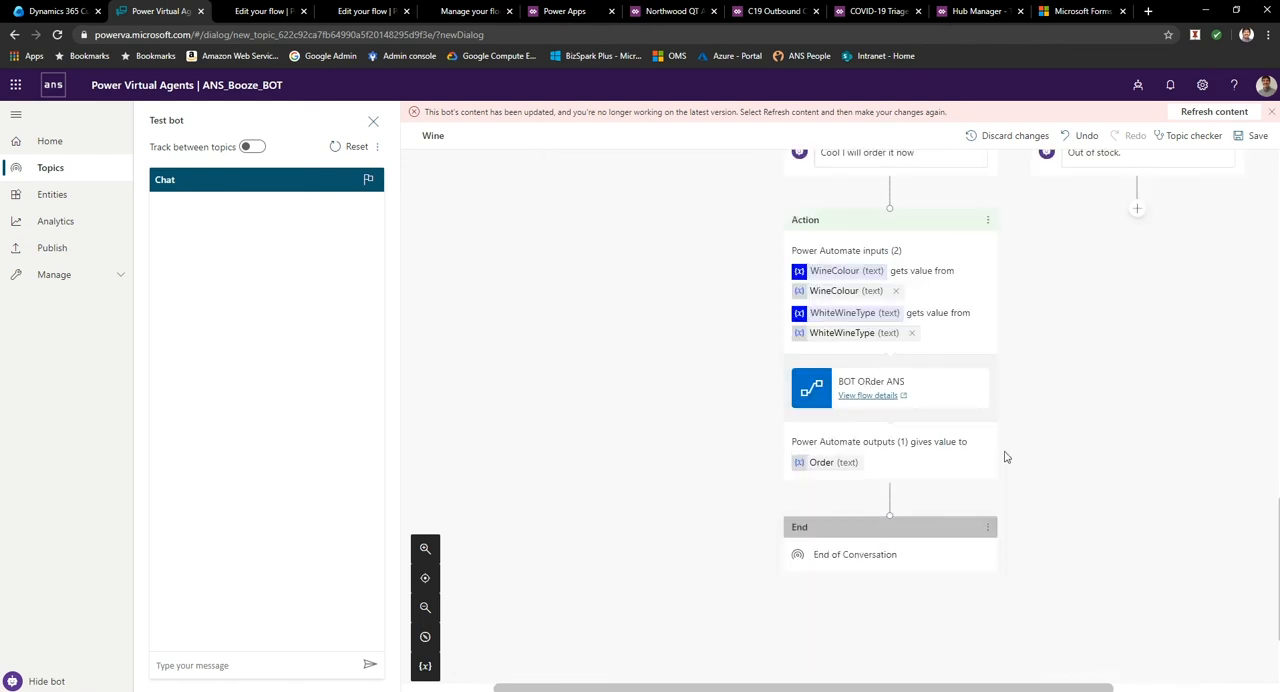
click(1250, 135)
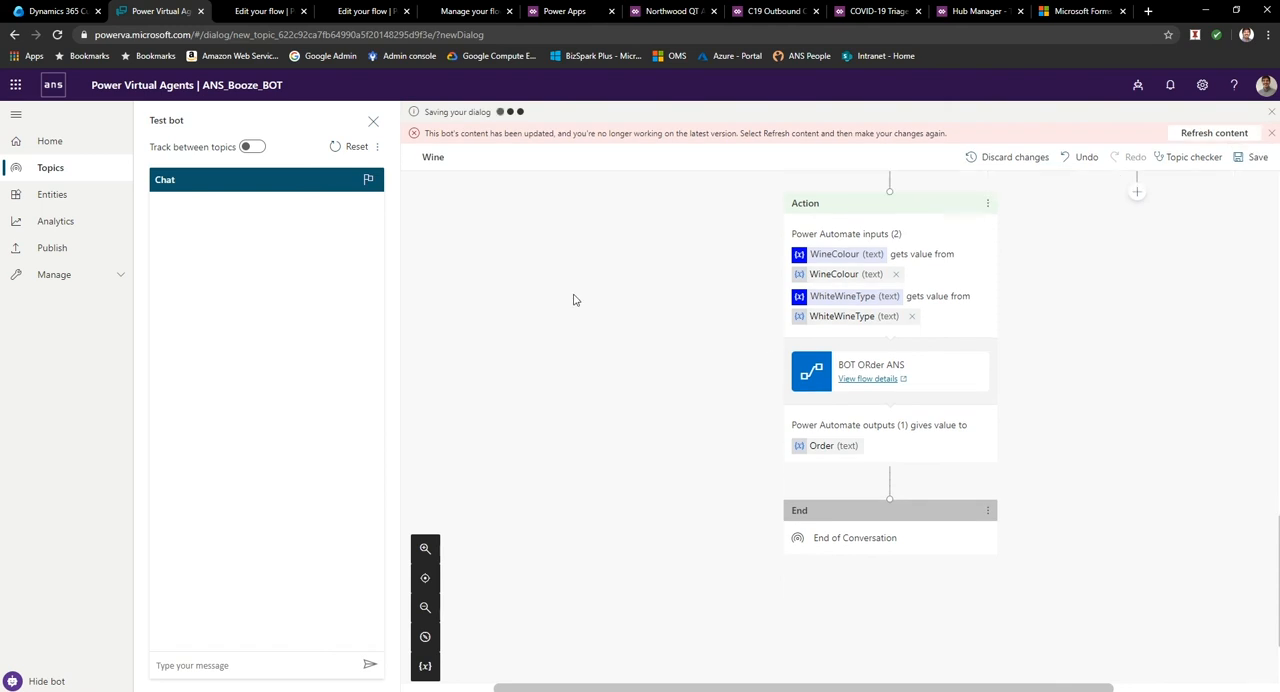
Start a test conversation with the bot by sending "I want wine".
click(252, 657)
scroll(700, 490, up, 10)
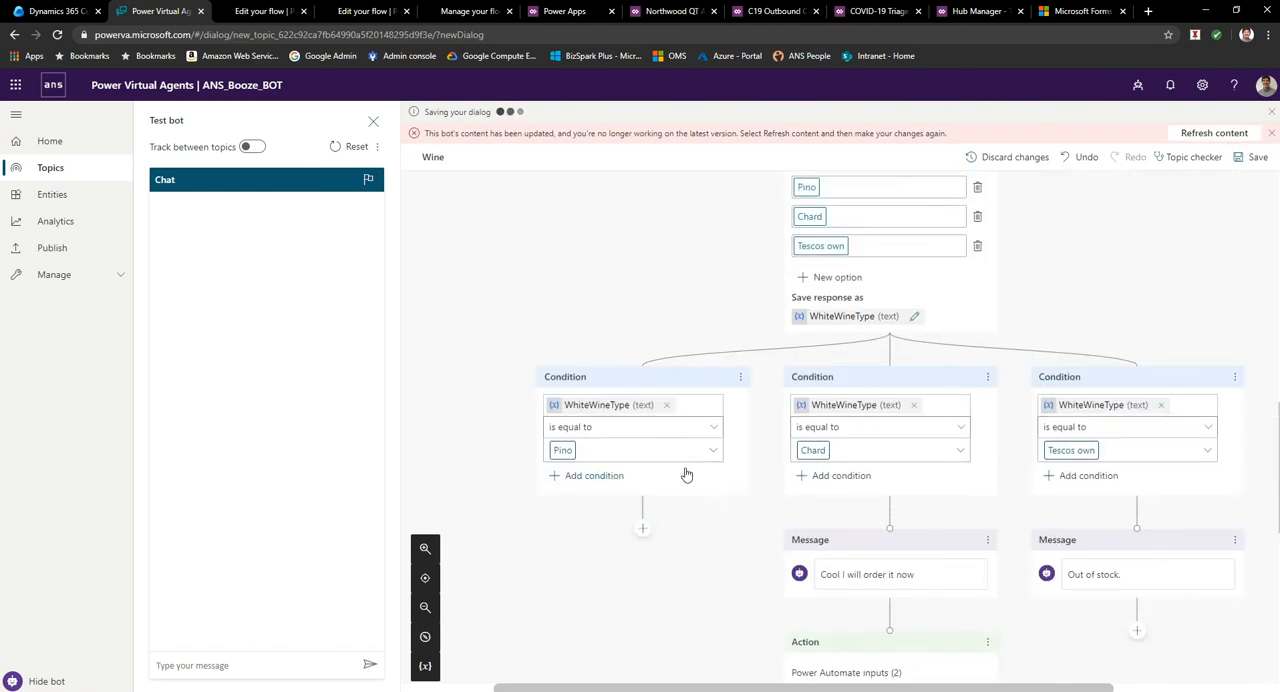
scroll(685, 473, up, 2)
text(hi)
key(Return)
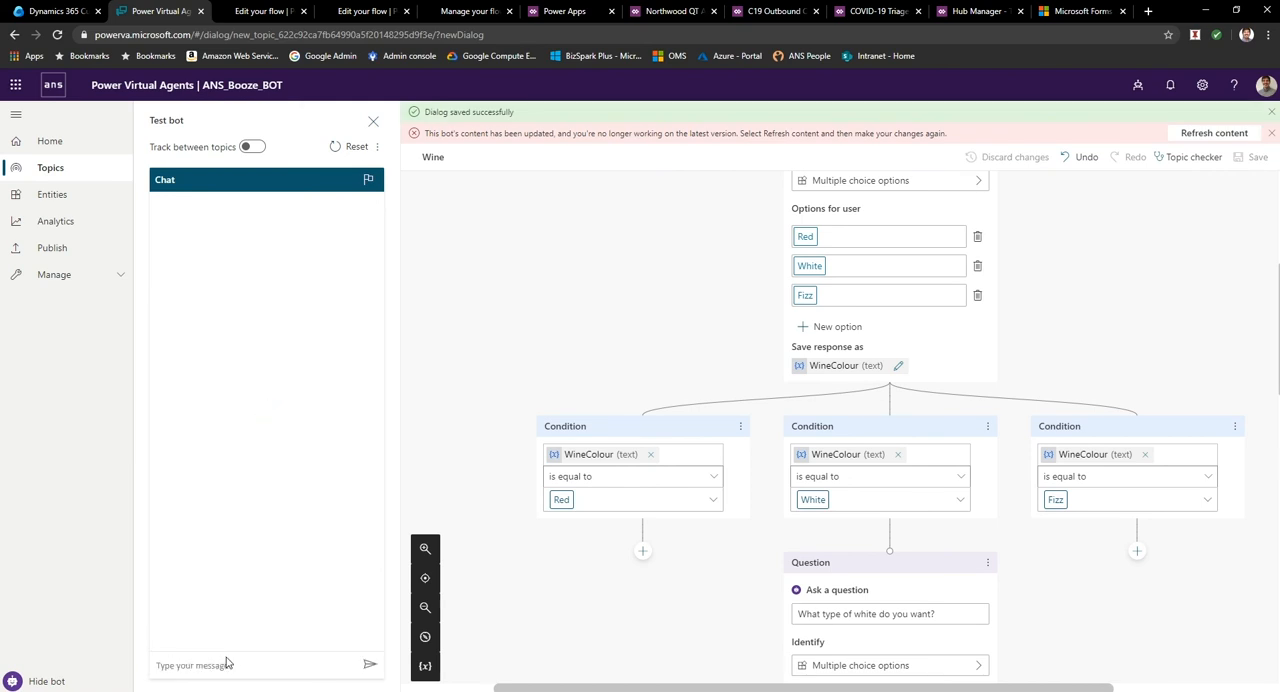
text(I want wine)
key(Return)
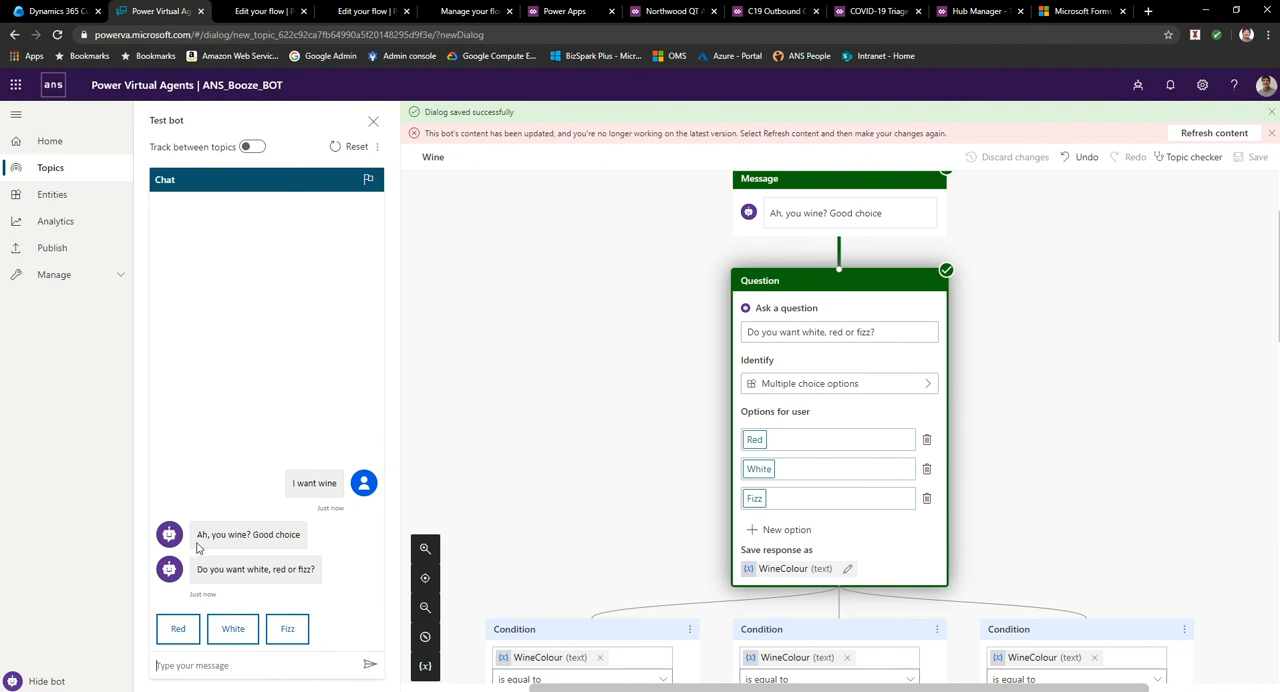
Answer the test bot's questions with White for the wine colour and chard for the white wine type.
click(232, 629)
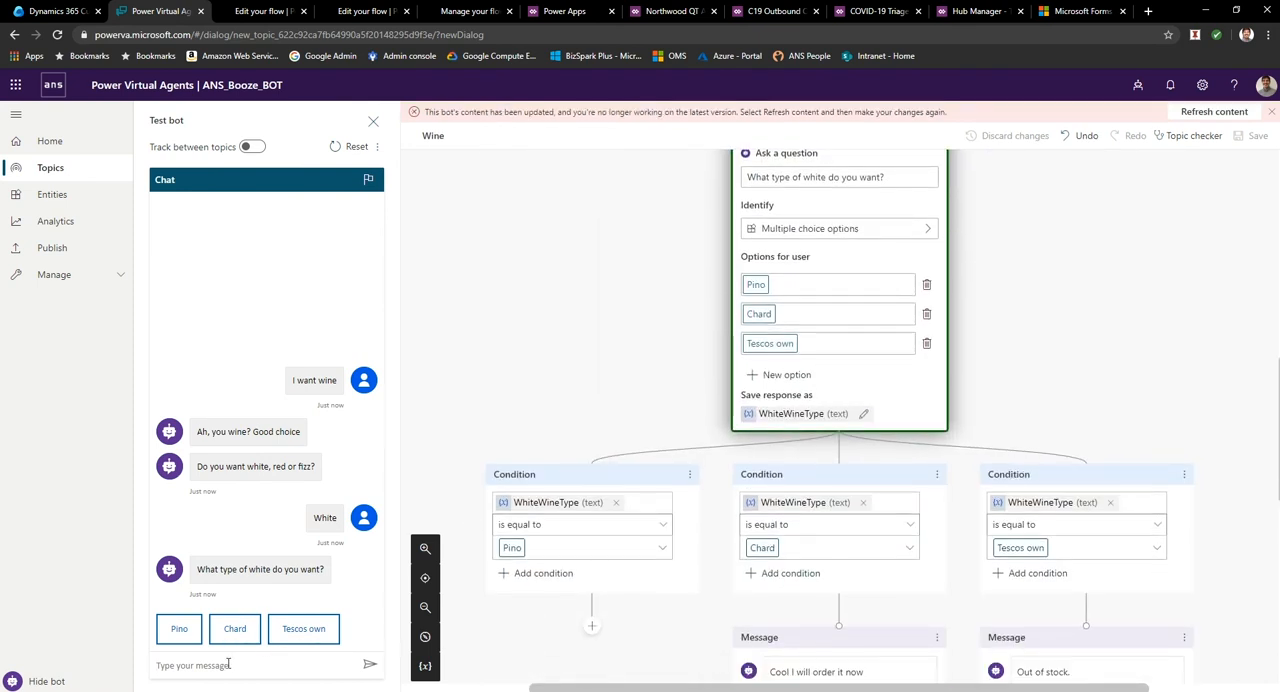
text(chard)
key(Return)
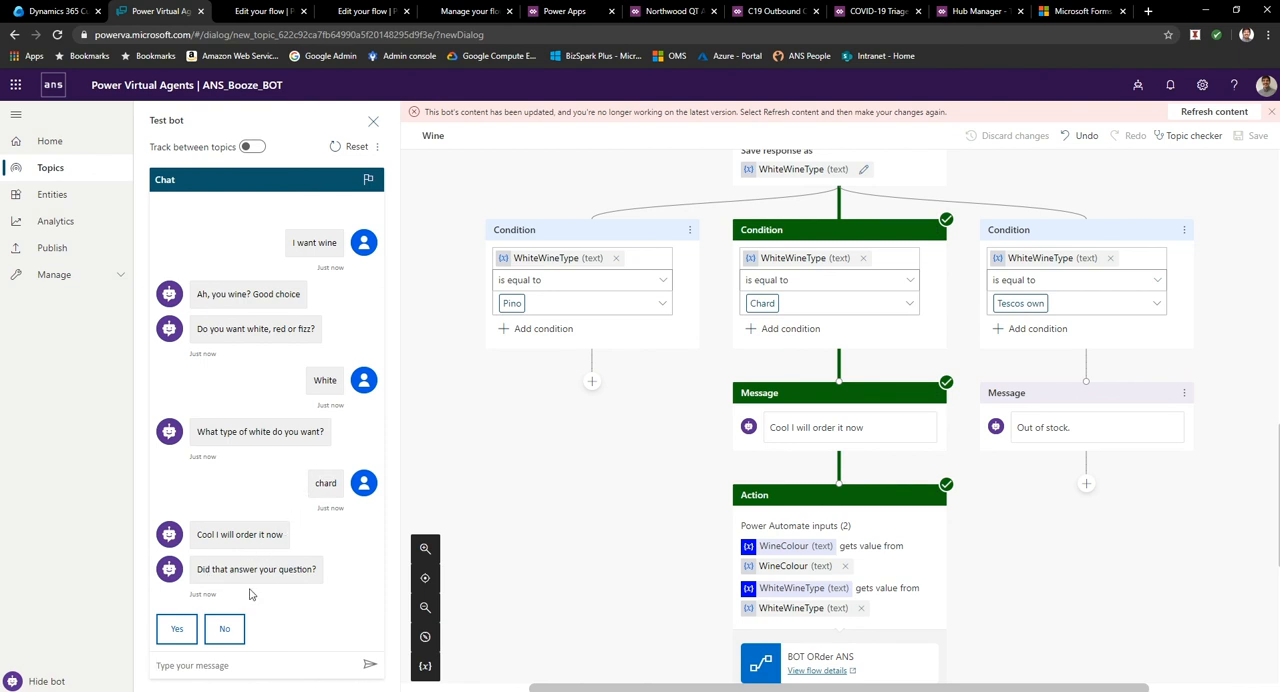
Answer Yes to the test bot's closing question and rate the experience as Good.
click(177, 629)
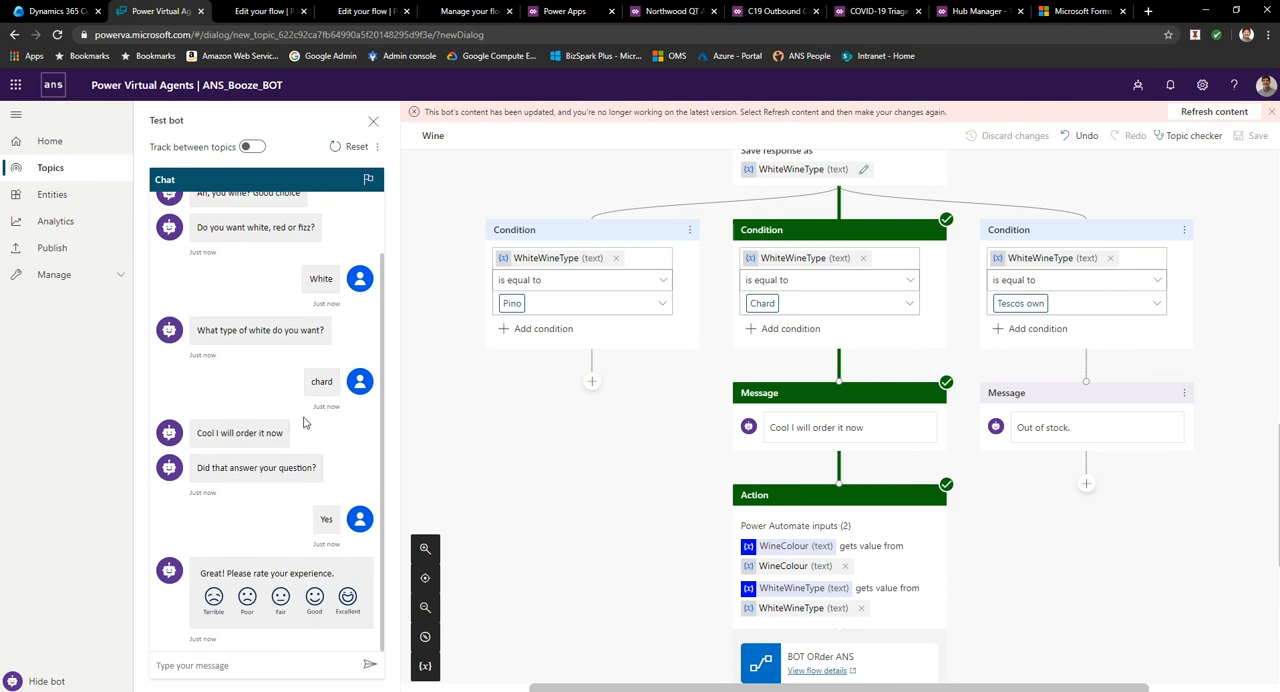
click(316, 600)
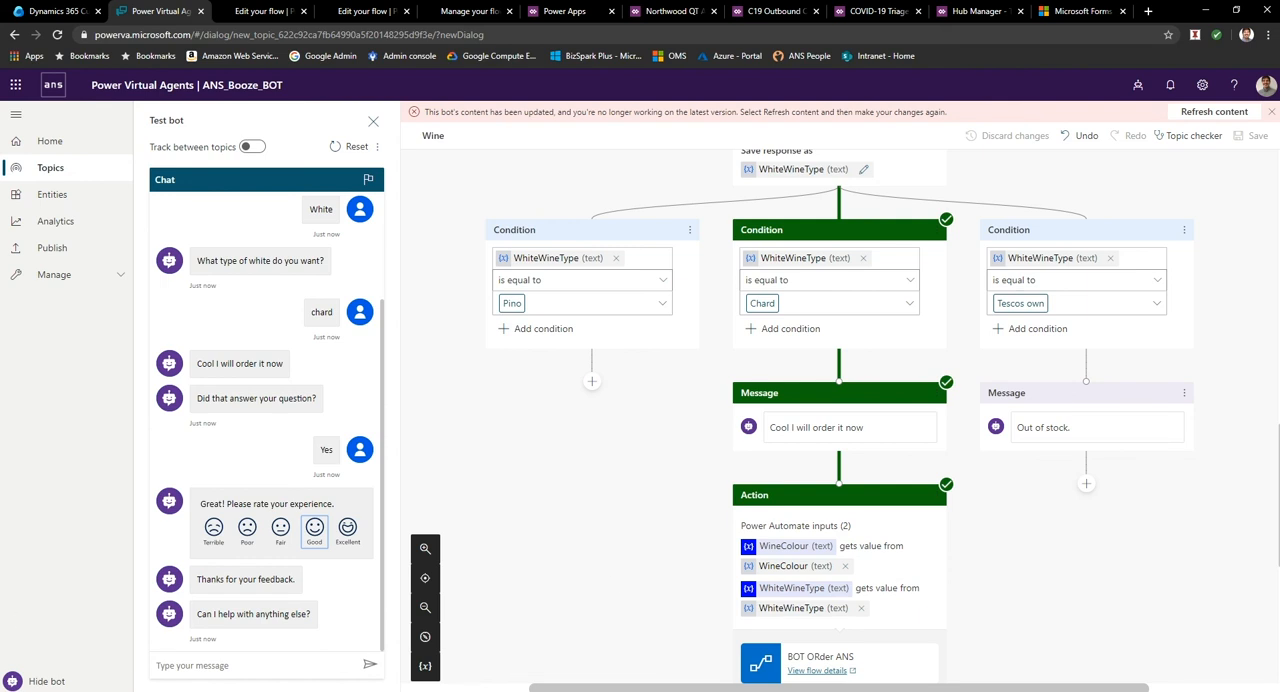
Switch to Outlook, read the newest "Wine order" email, and return to the bot in the browser.
key(alt+Tab)
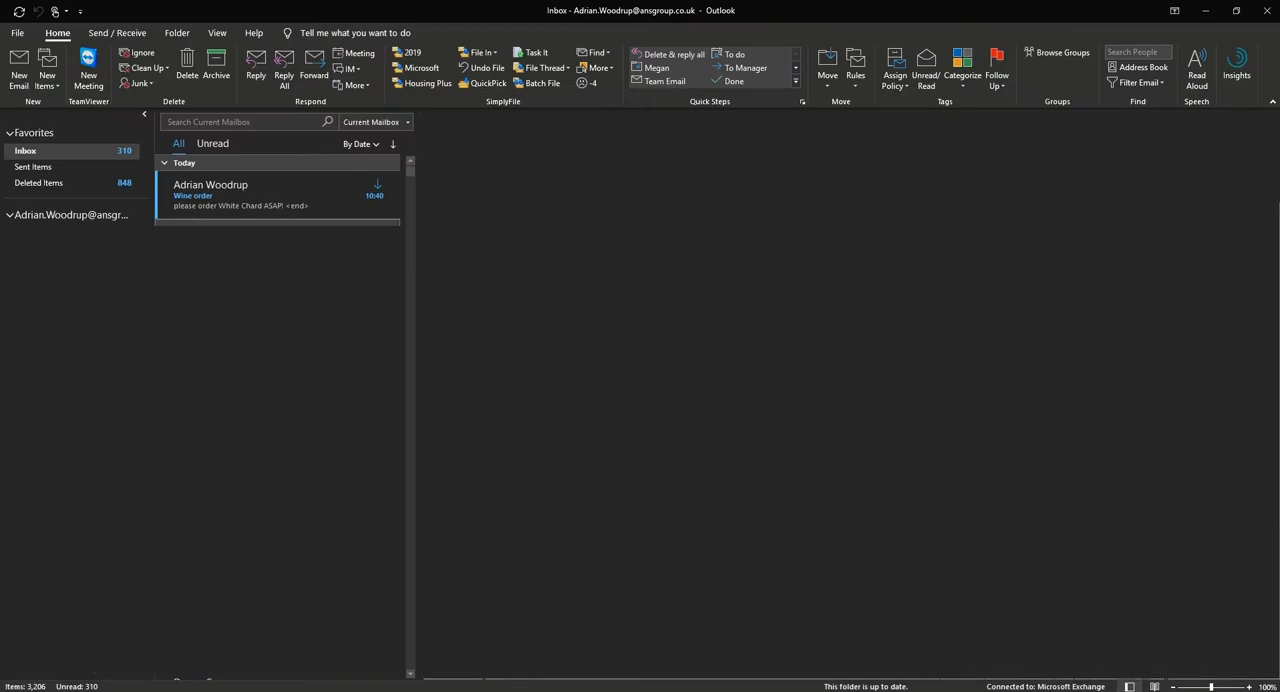
click(247, 189)
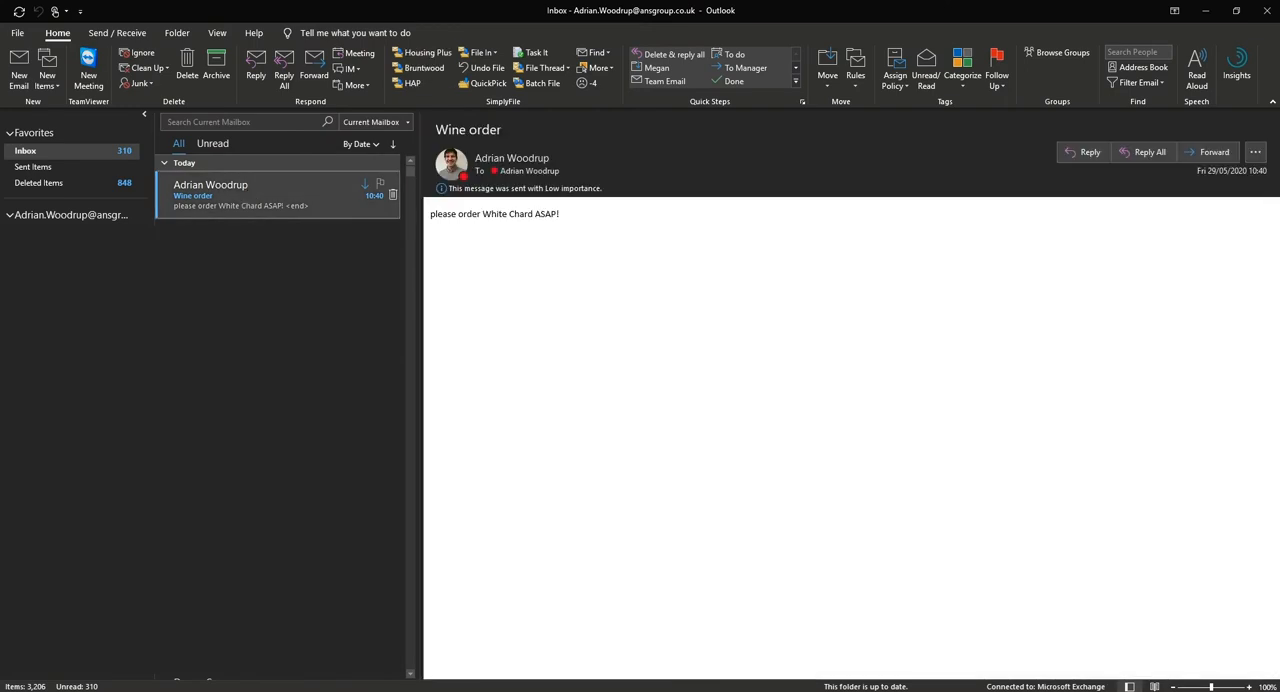
click(450, 207)
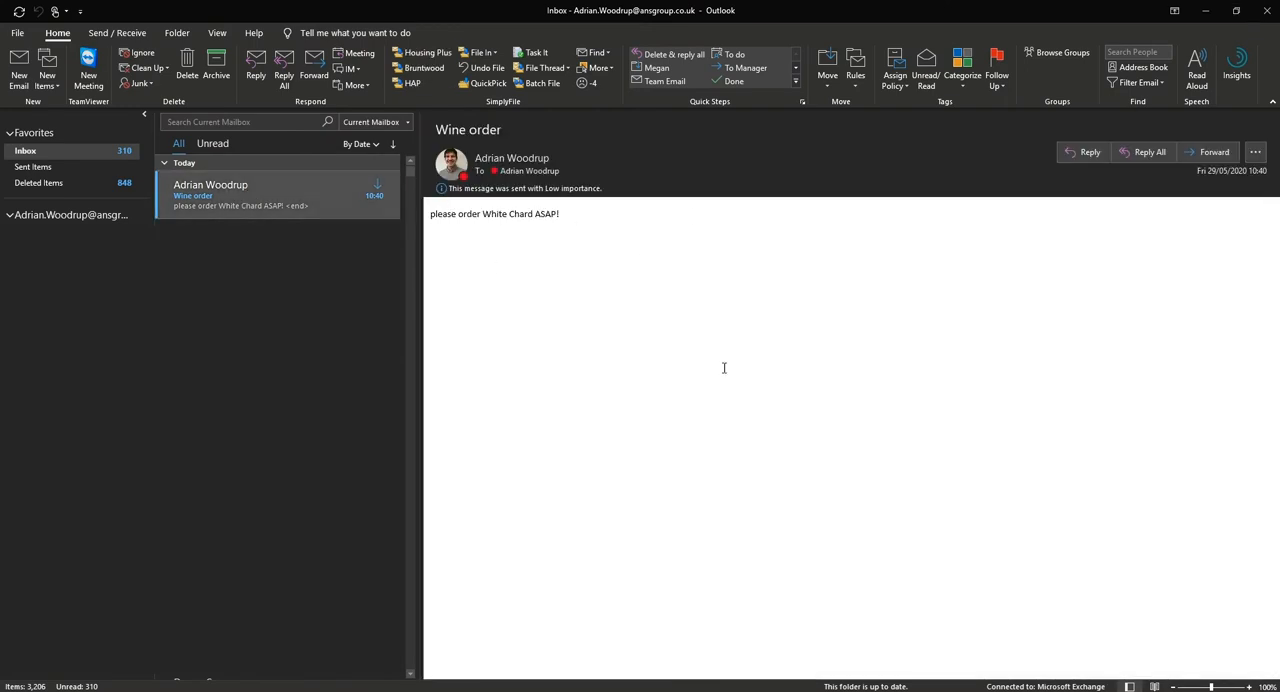
key(alt+Tab)
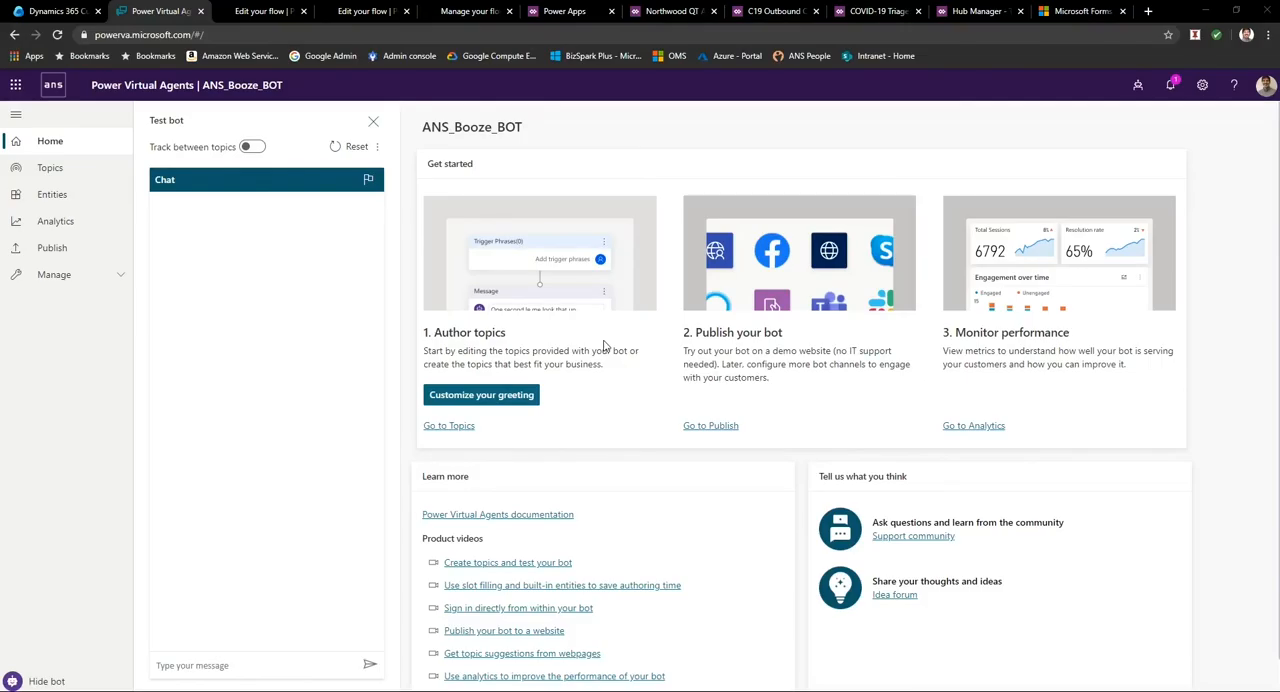
Open the existing Beer topic in the authoring canvas to examine its conversation branches.
click(45, 170)
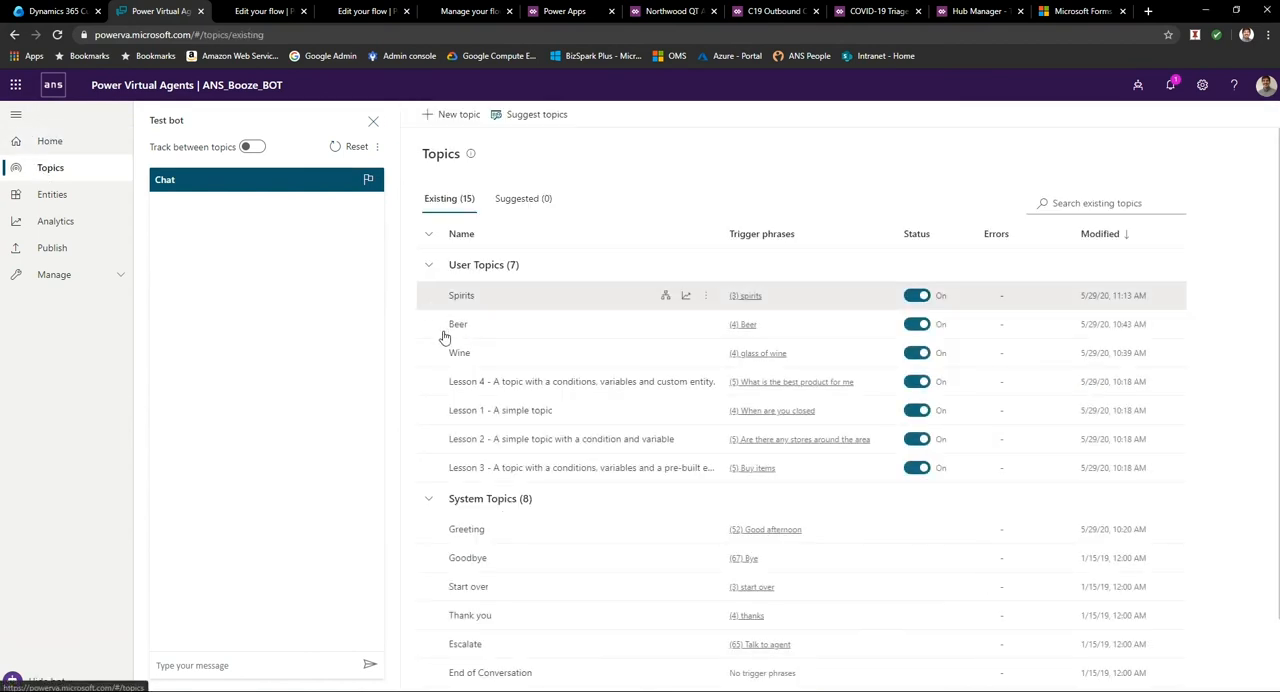
click(455, 325)
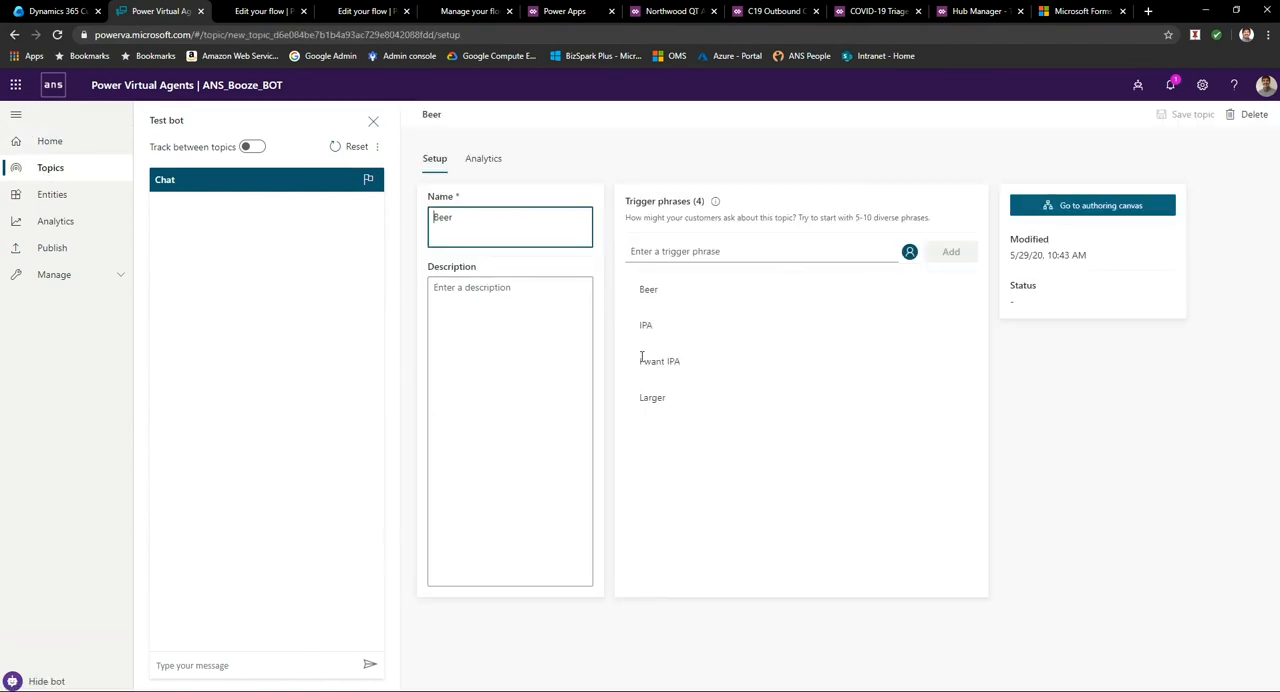
click(1066, 208)
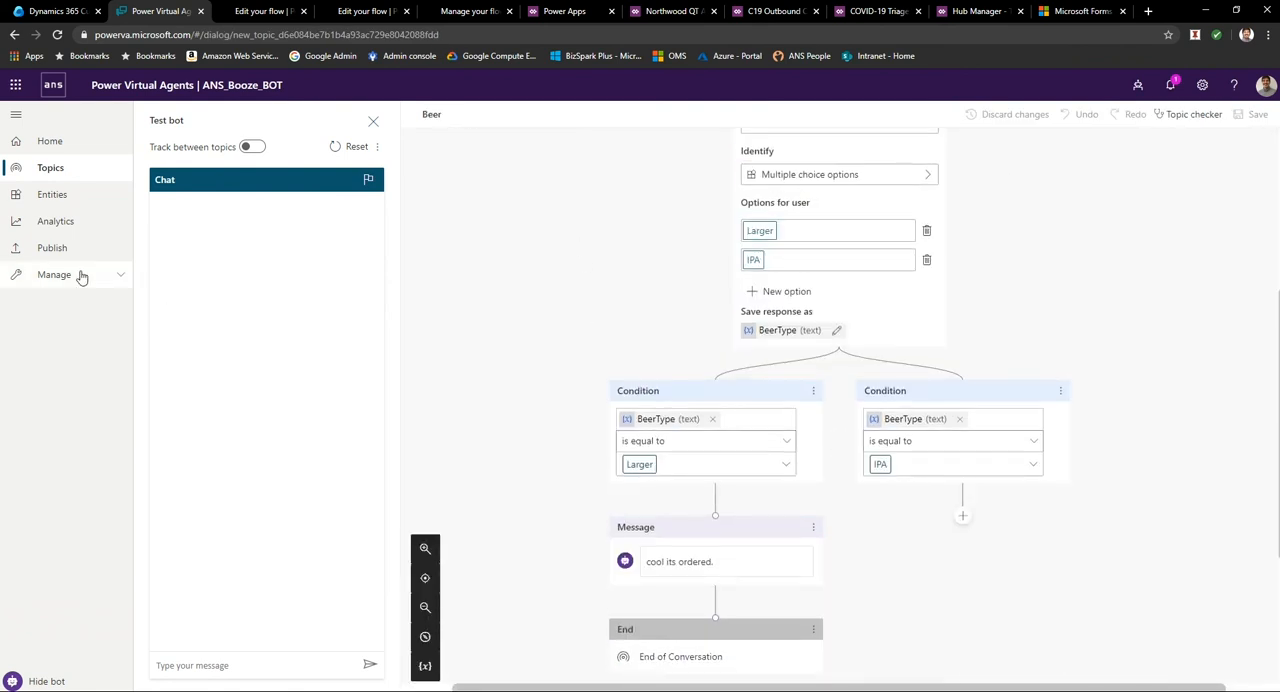
Open the Spirits topic in the authoring canvas to examine its conditions and order action.
click(72, 167)
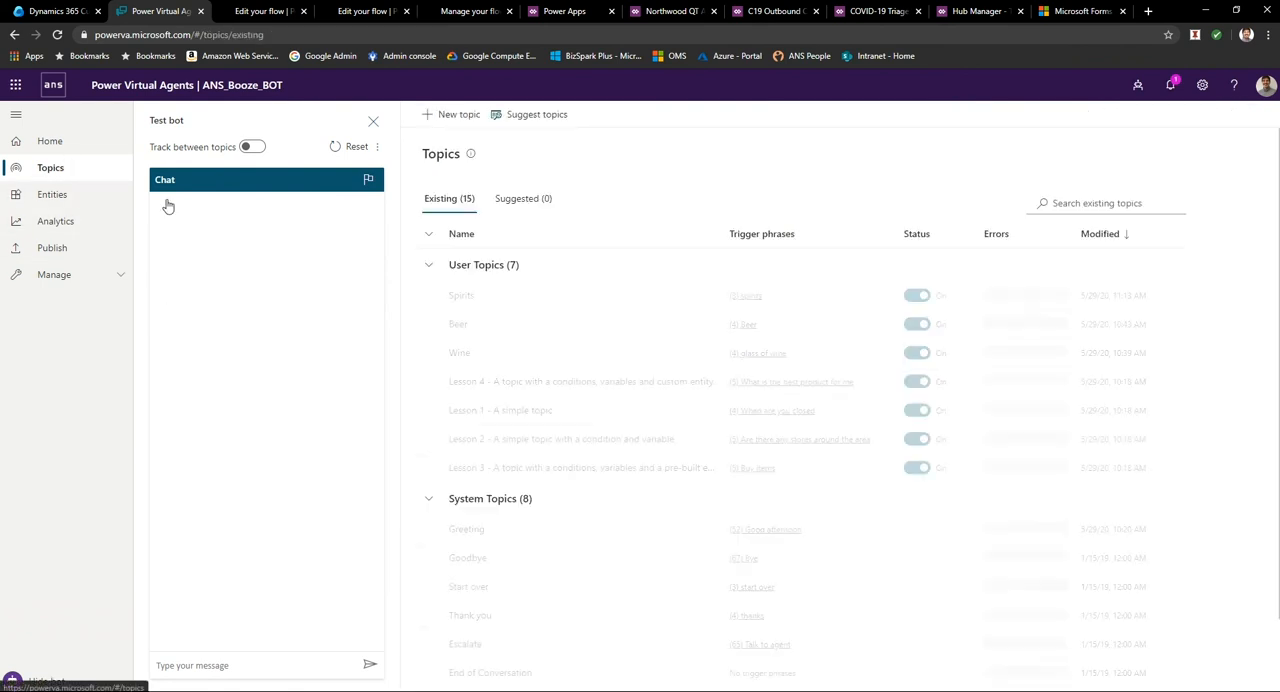
click(461, 295)
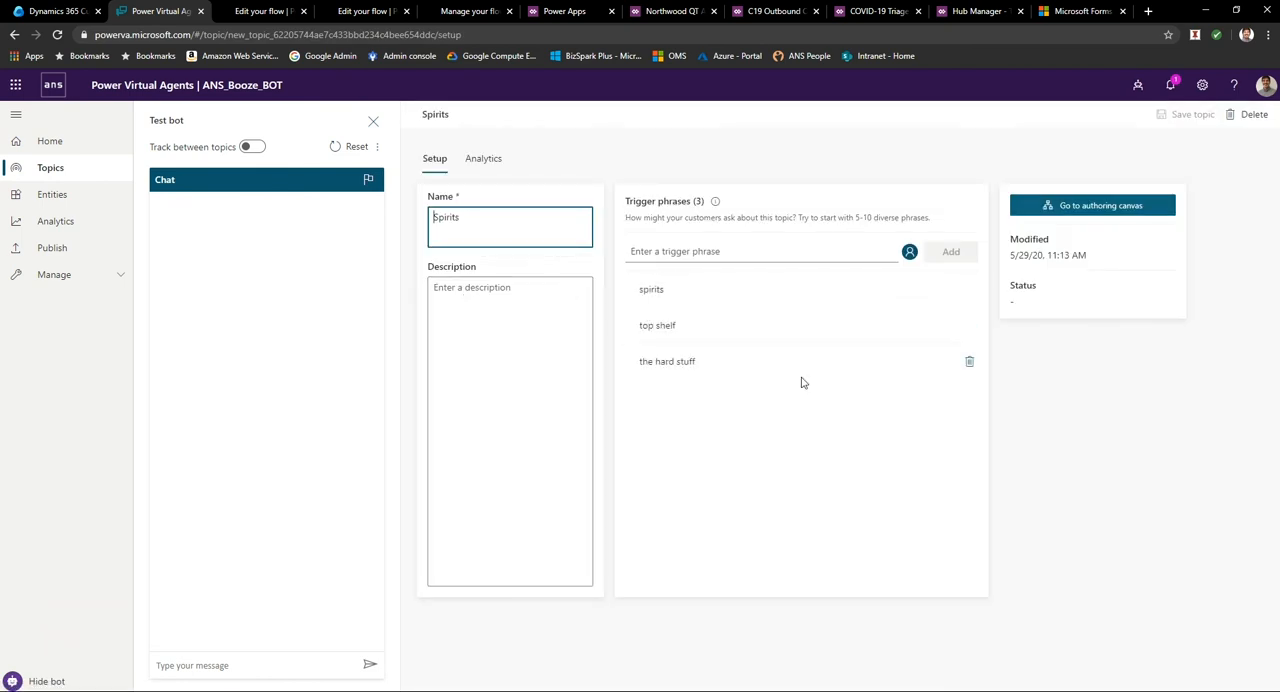
click(1054, 206)
scroll(725, 357, down, 5)
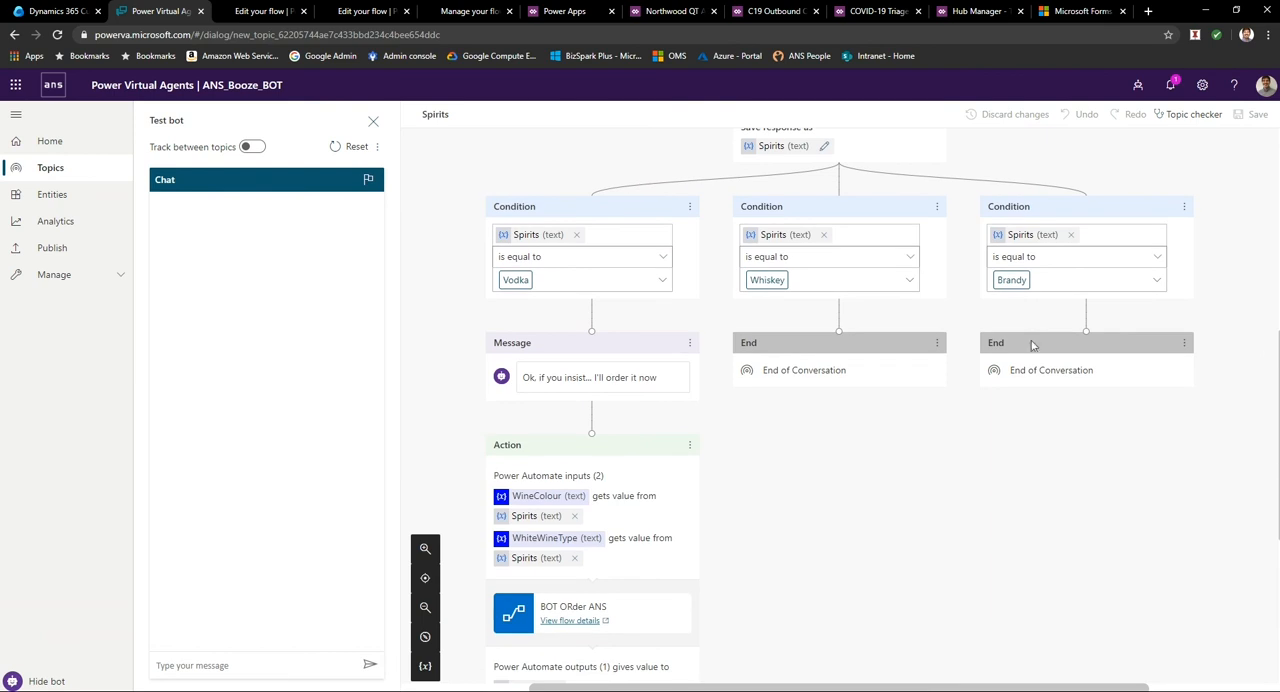
Return to the bot's home page and send "hi" and "I want the hard stuff" in the test chat.
click(45, 141)
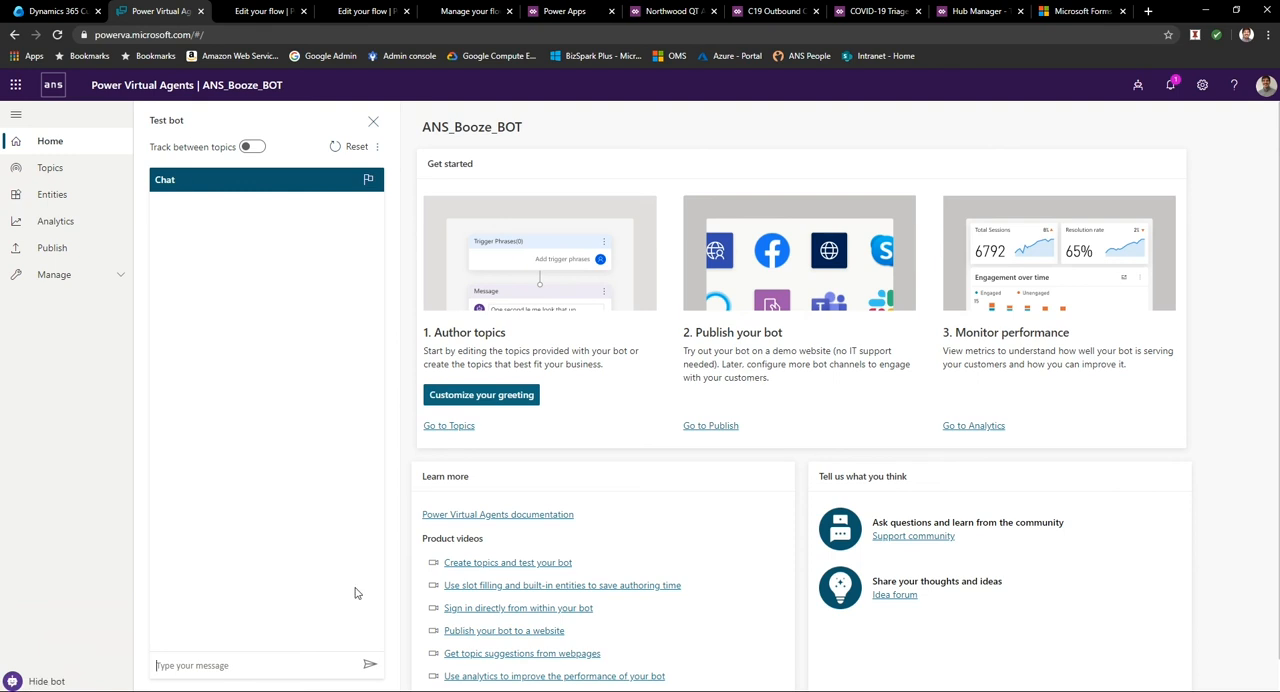
text(hi)
key(Return)
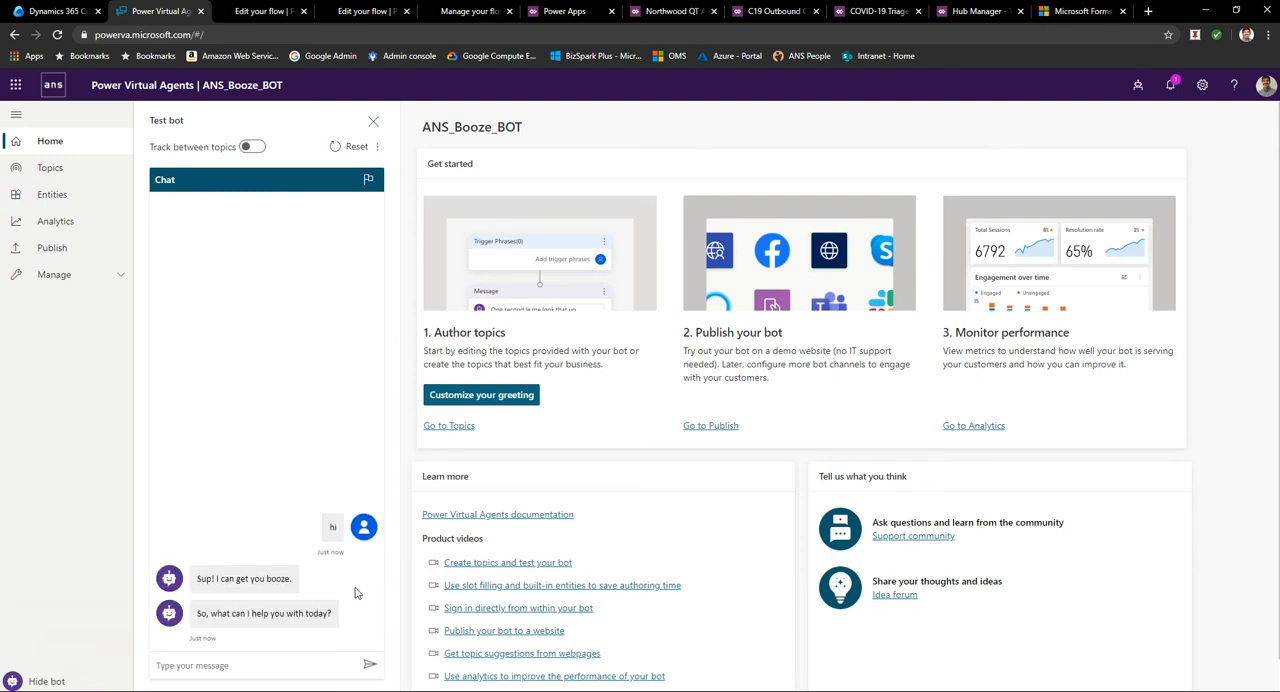
text(I want the hard stuff)
key(Return)
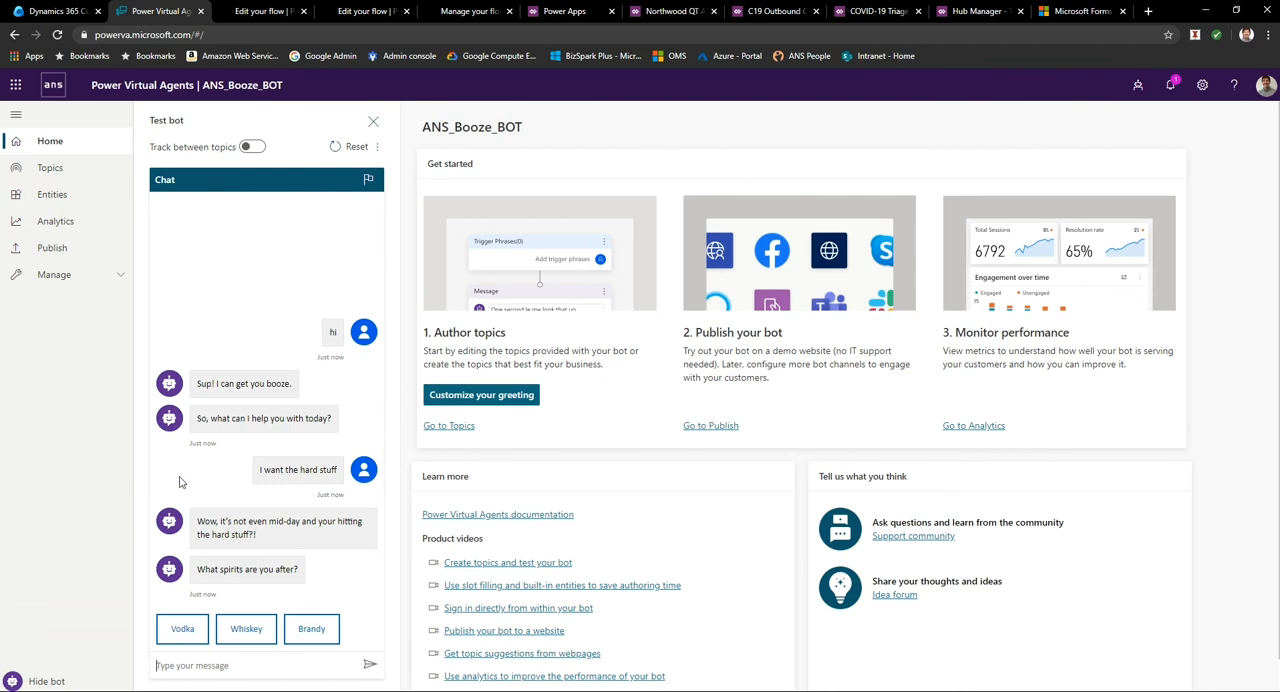
Choose Vodka as the spirit, answer Yes to the closing question and rate the experience as Good.
click(180, 630)
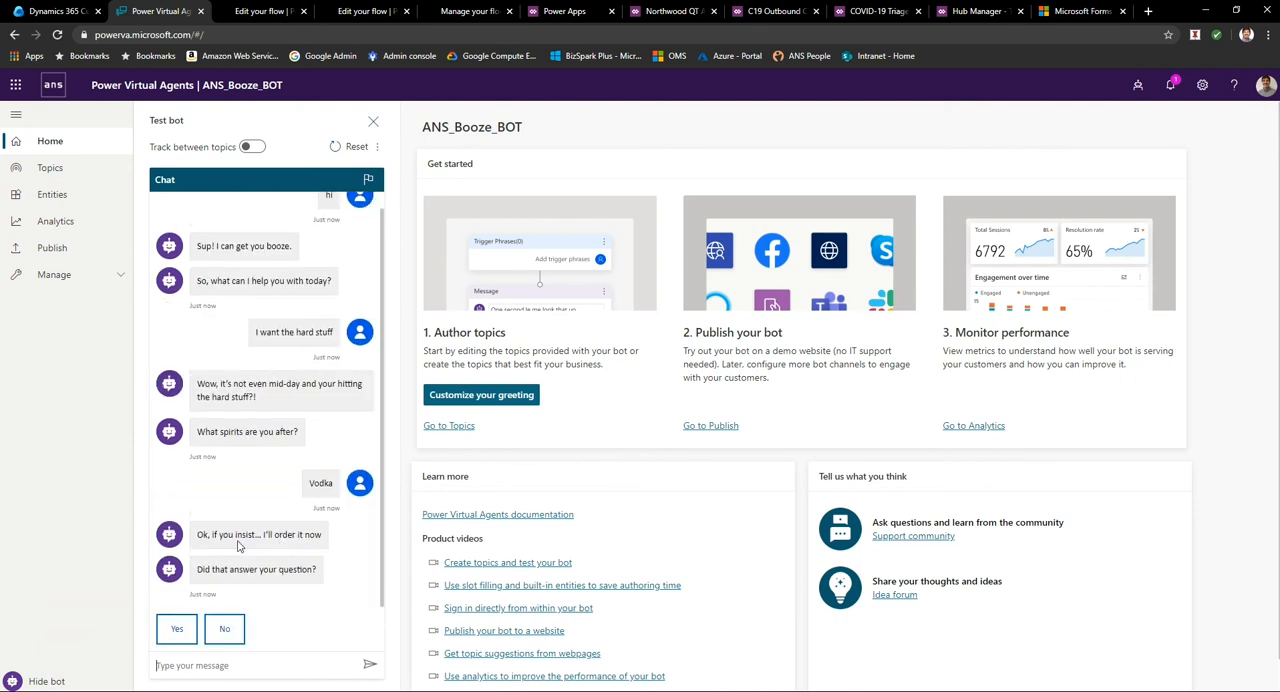
click(177, 630)
click(314, 597)
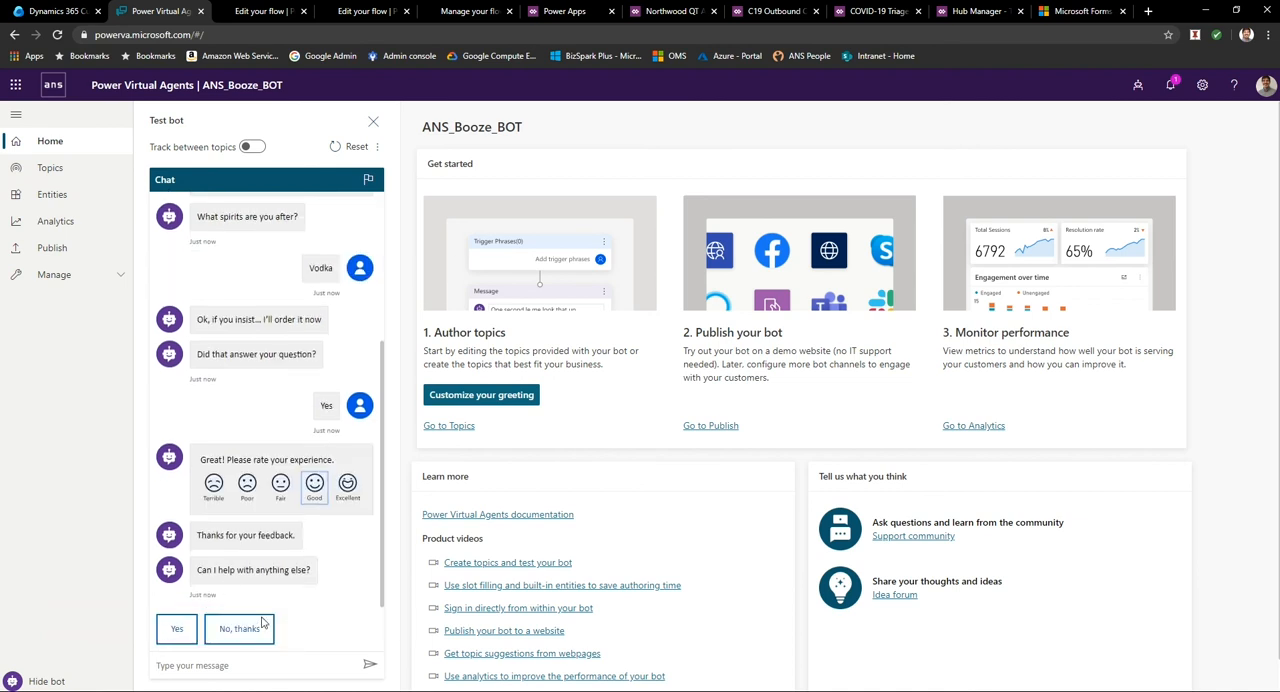
Request further help from the test bot, send "beer", and reset the test conversation.
click(177, 632)
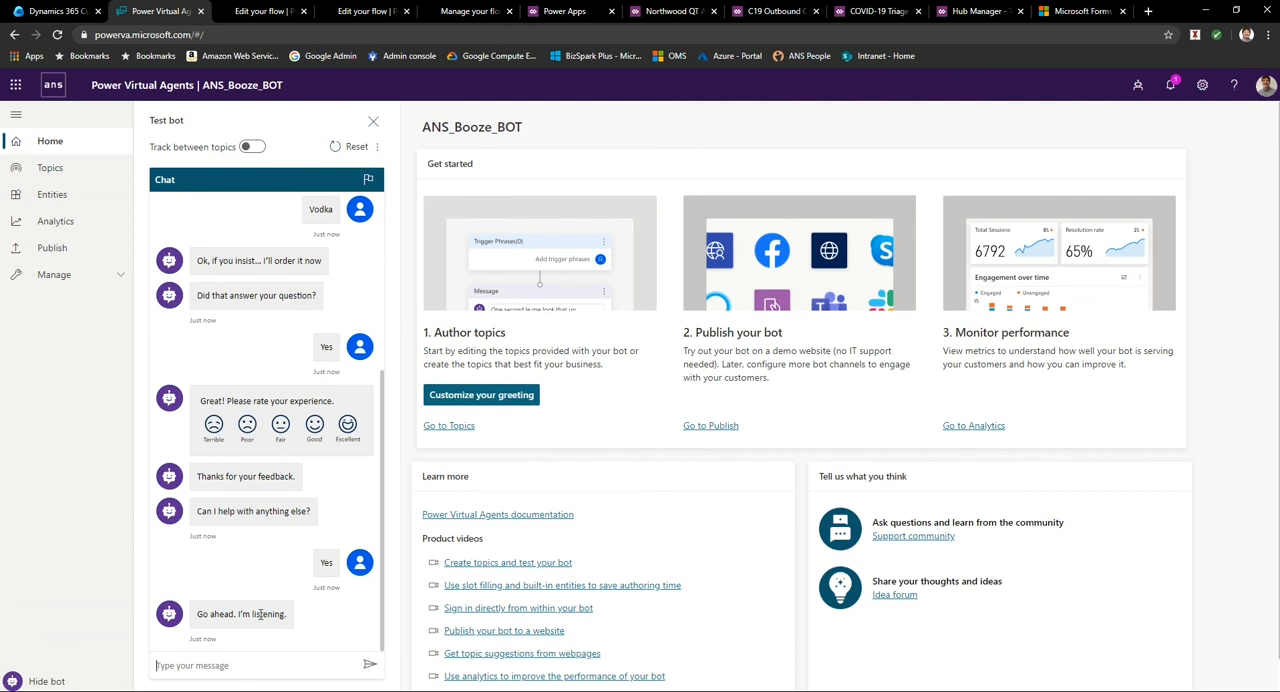
text(beer)
key(Return)
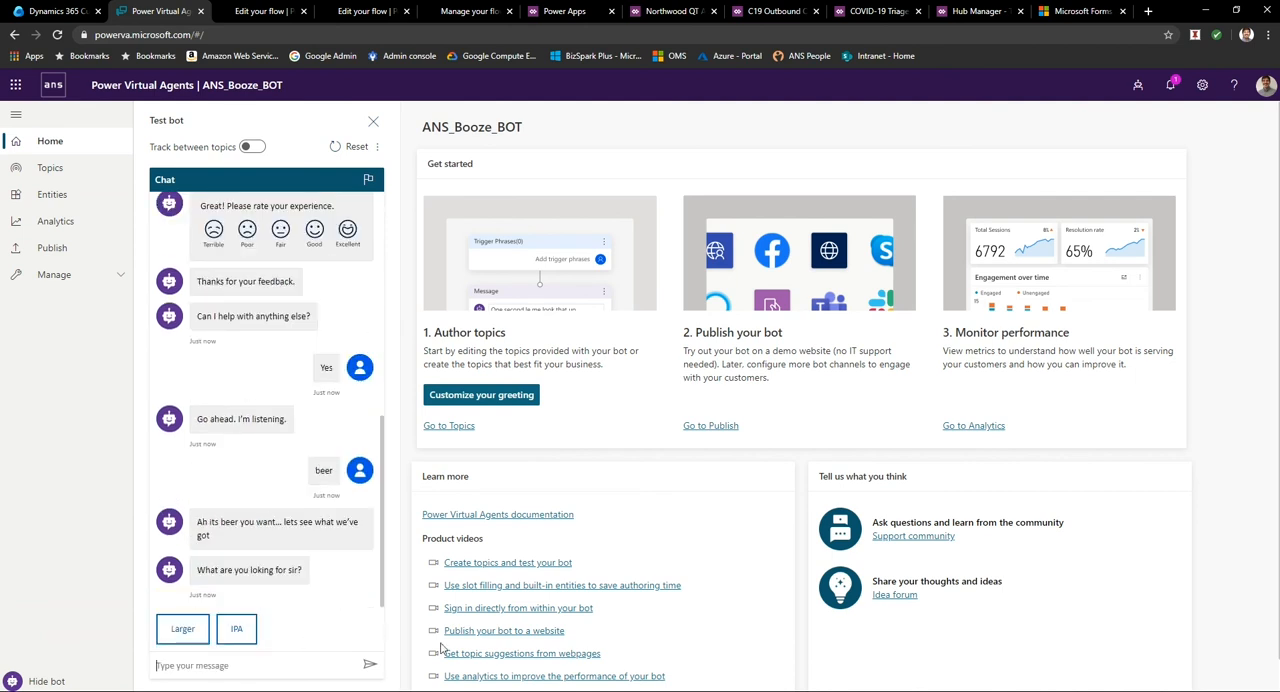
click(337, 146)
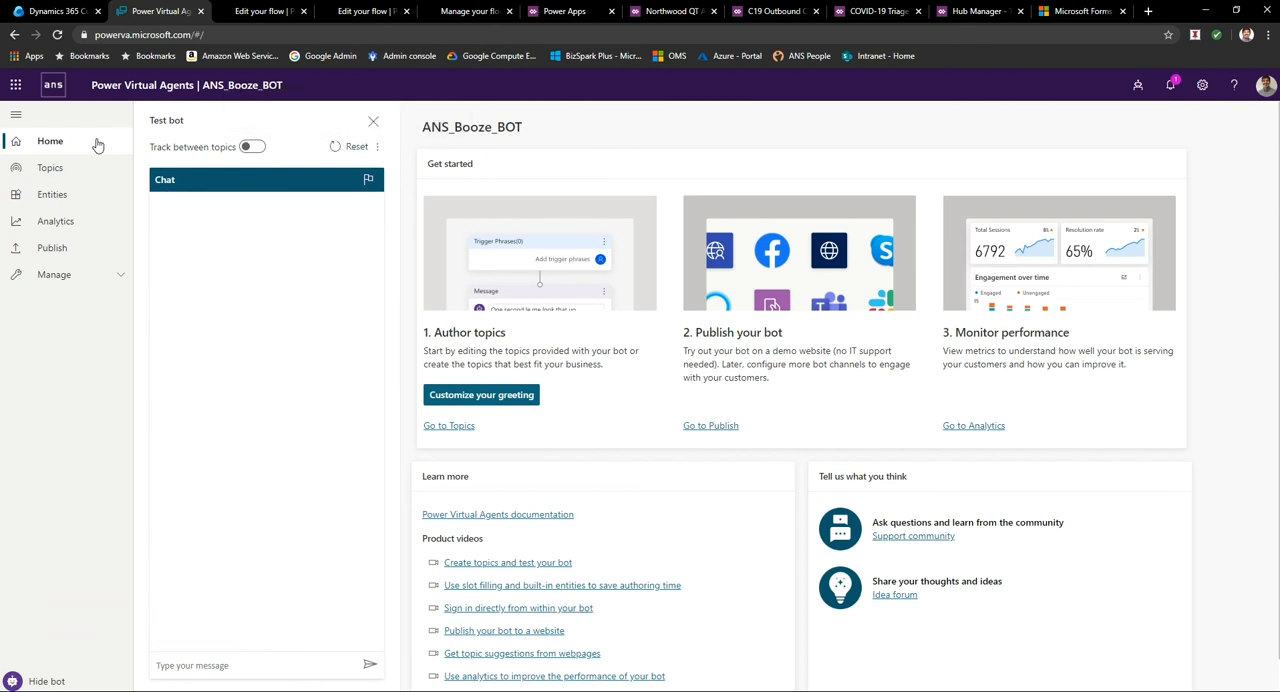
Publish the latest content of the bot.
click(704, 426)
click(452, 197)
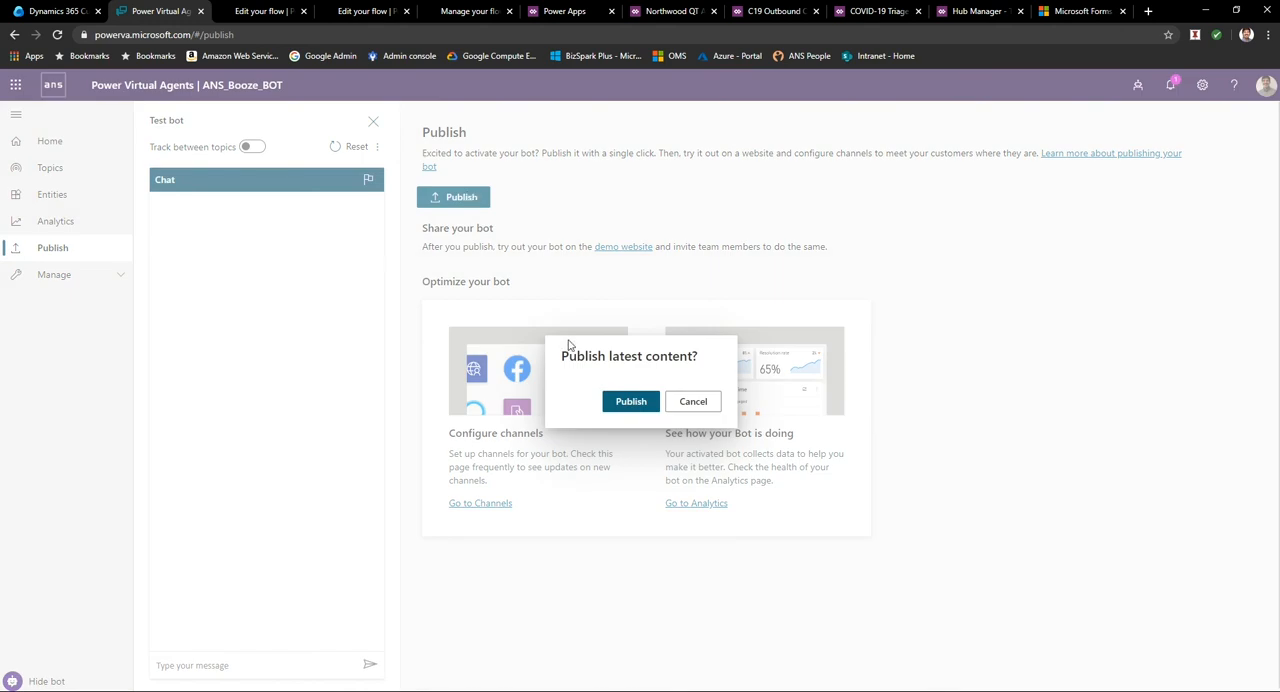
click(638, 405)
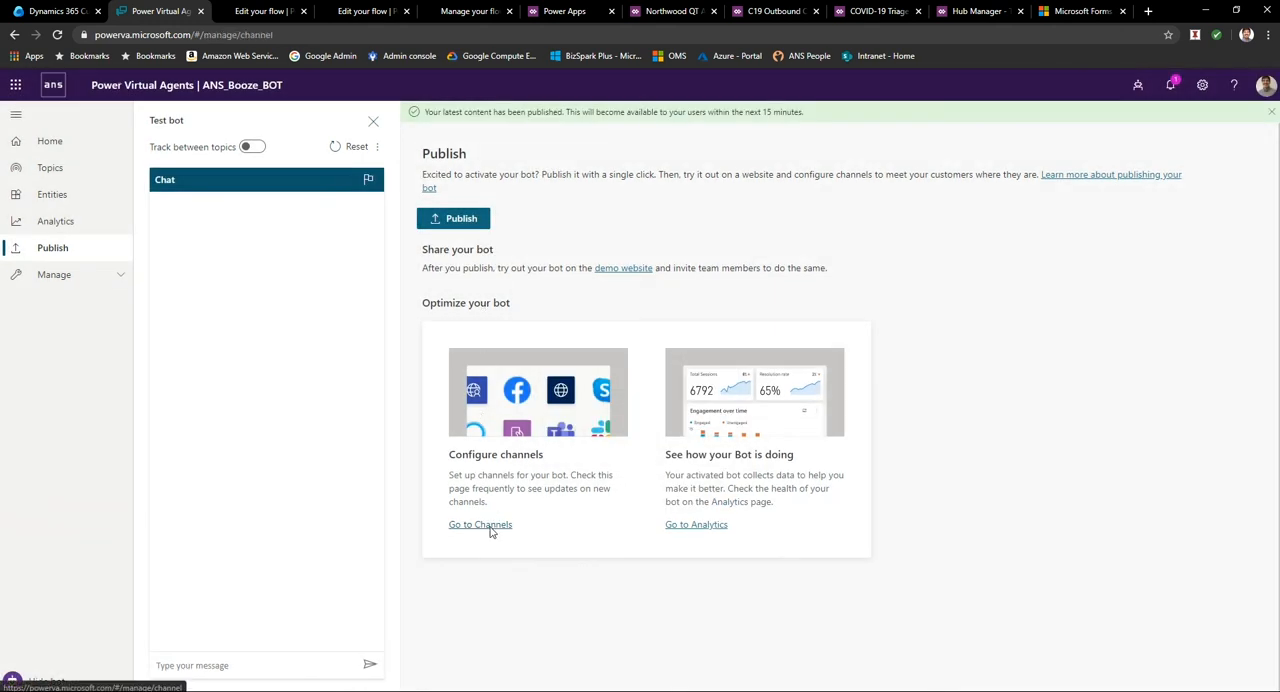
Open the Custom website channel and copy its default embed code.
click(480, 525)
click(690, 304)
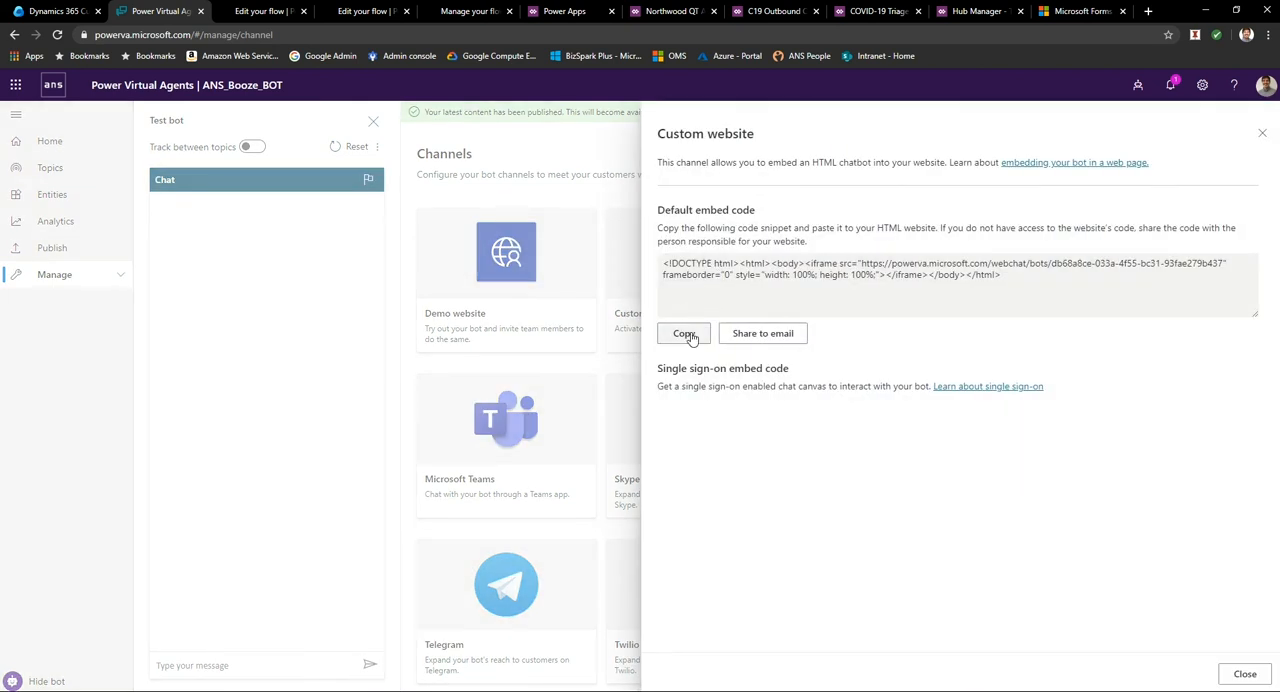
click(697, 330)
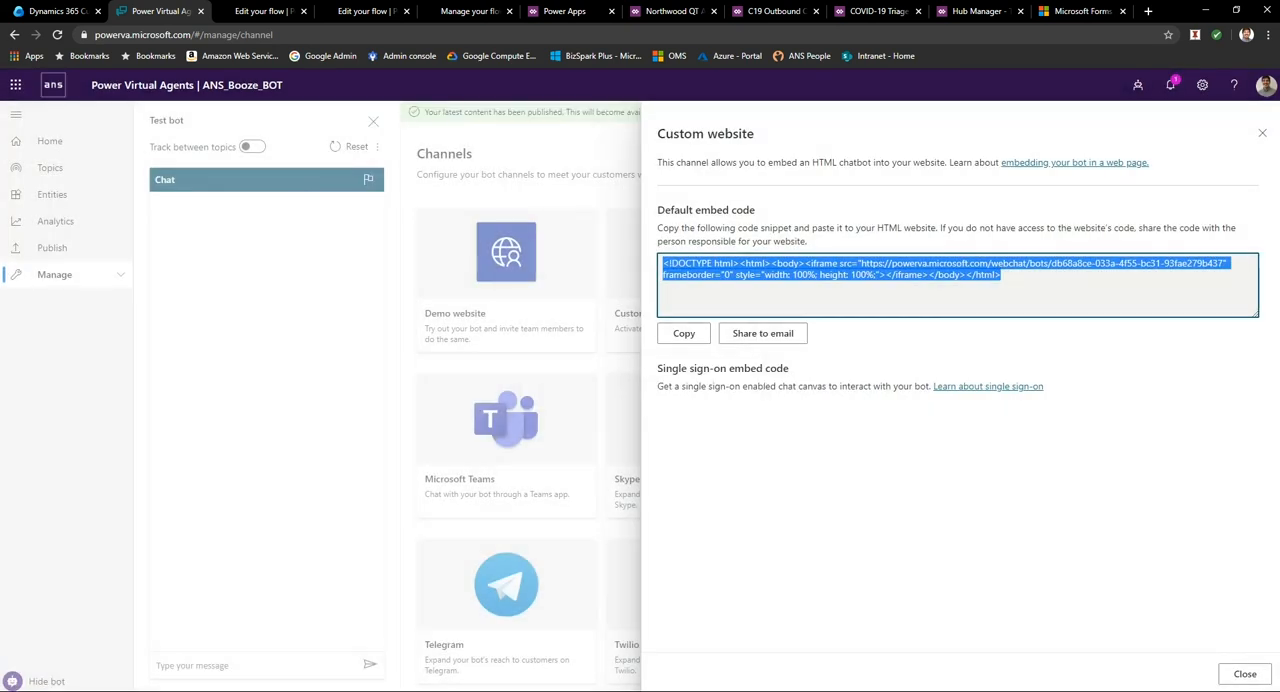
Examine the index.html source in Notepad++ and the demo web page it produces in Internet Explorer.
click(409, 690)
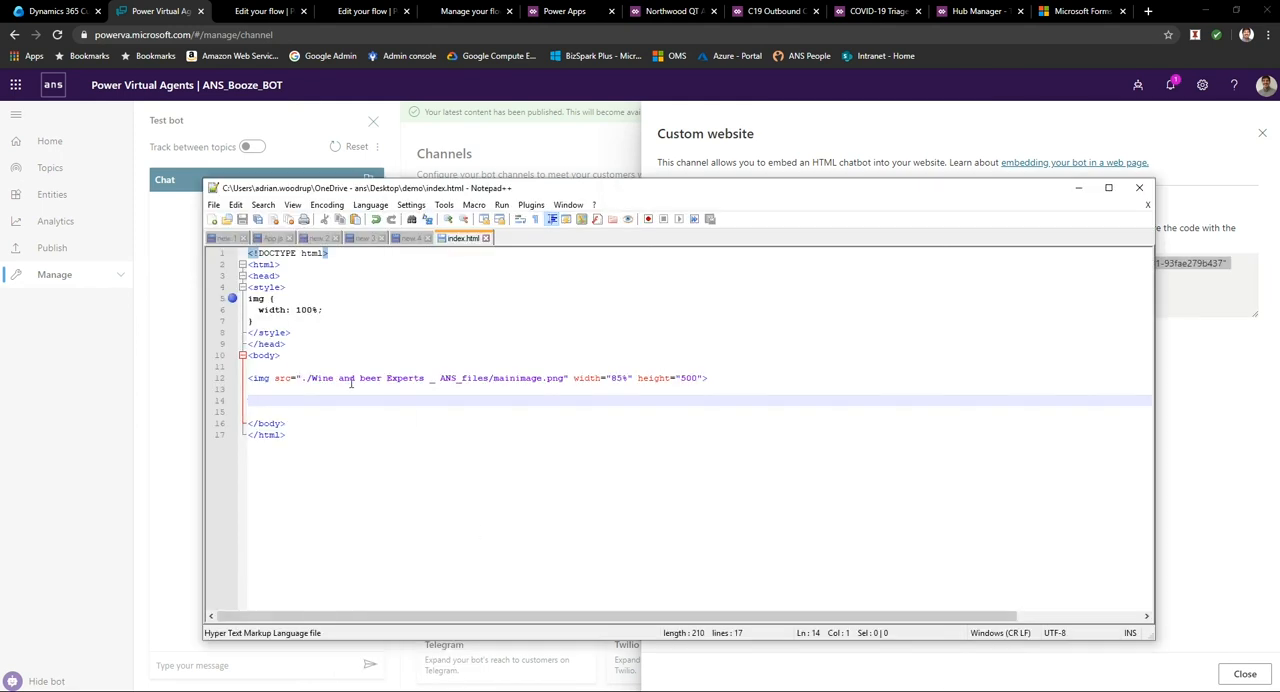
click(262, 264)
click(273, 279)
click(327, 380)
click(268, 400)
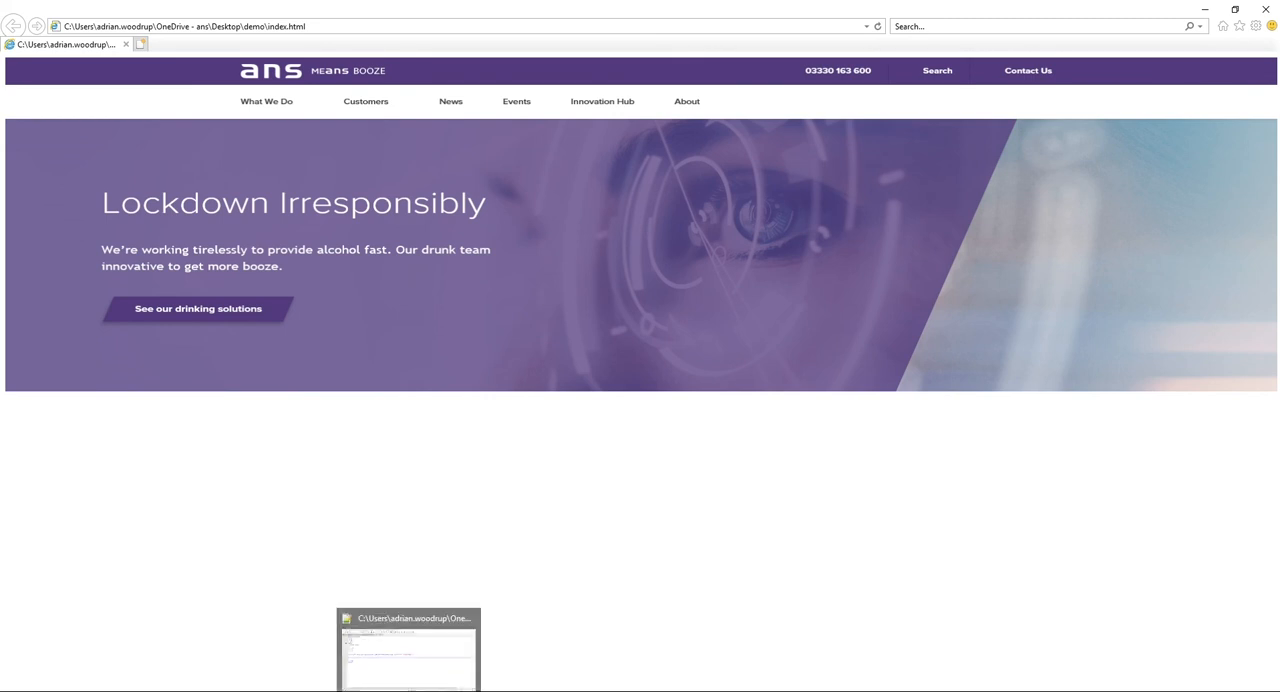
In Notepad++, paste the embed code on line 14 of index.html and strip its doctype, html and body tags, keeping only the iframe.
click(409, 645)
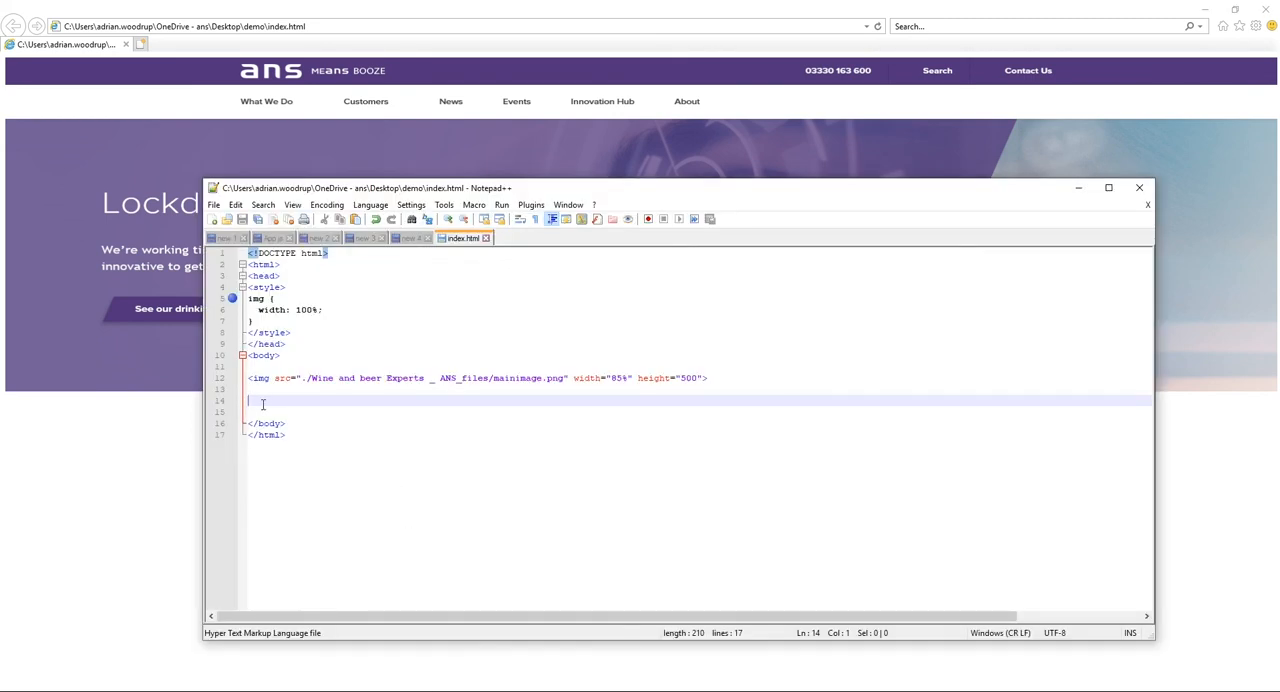
key(ctrl+v)
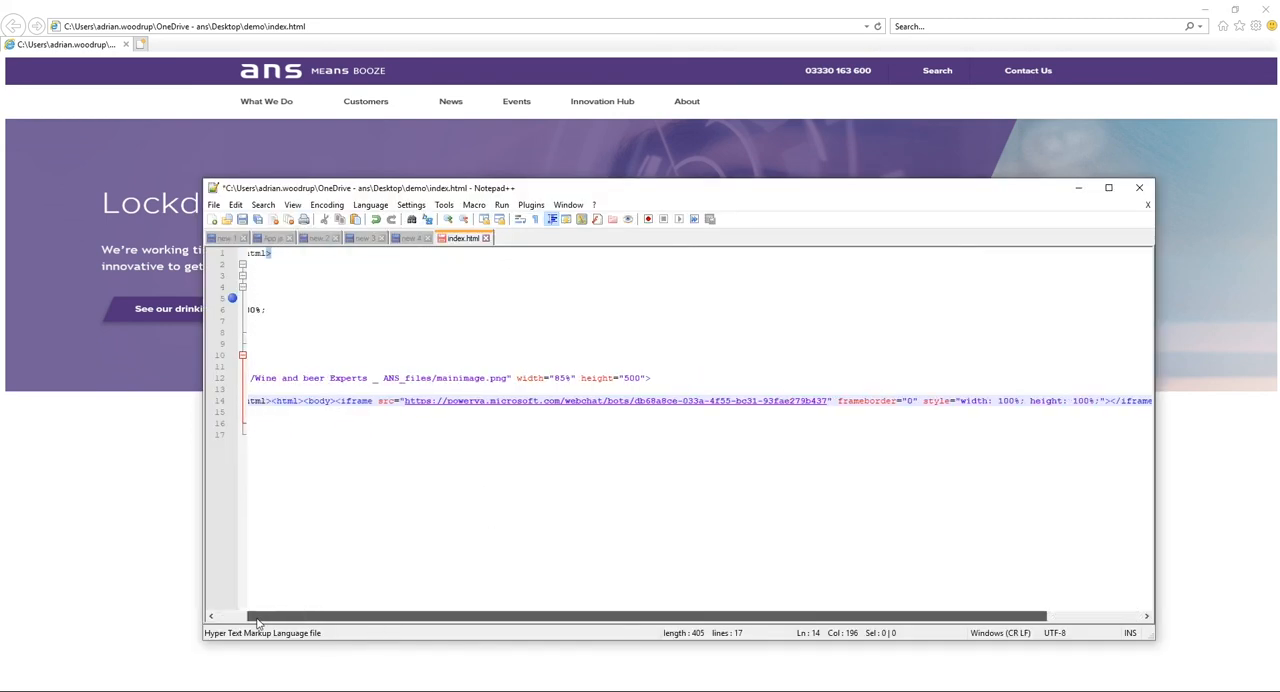
click(247, 620)
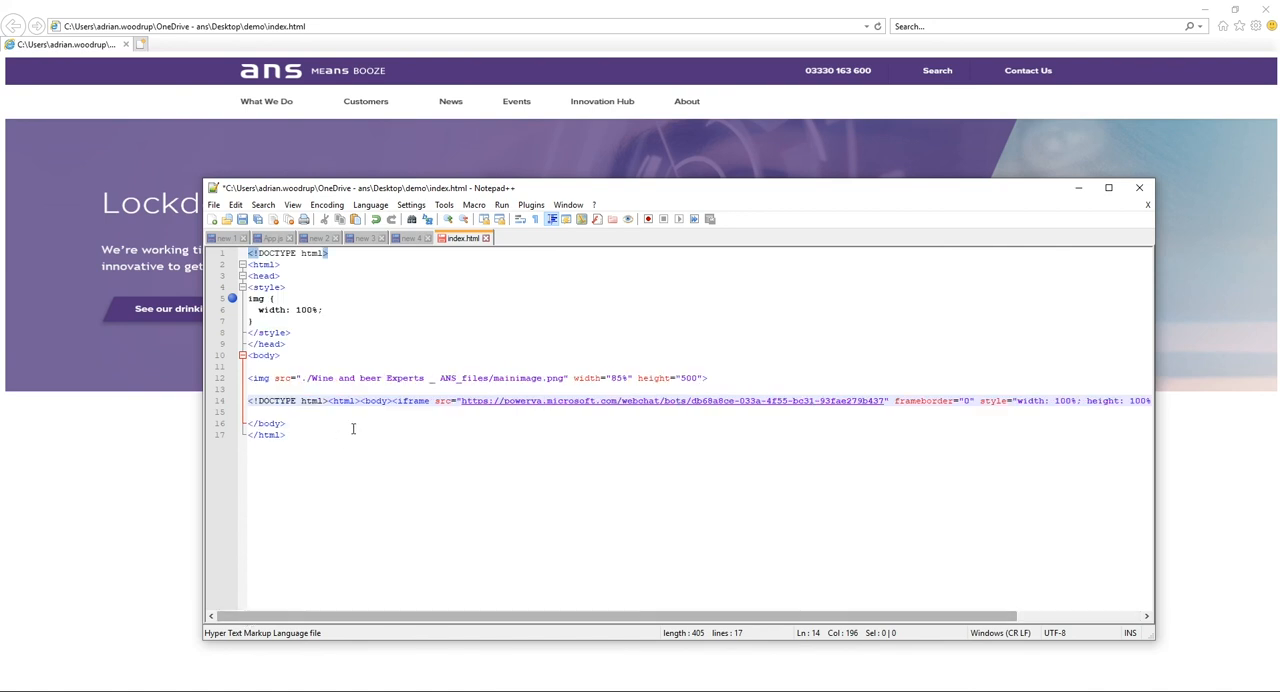
drag(393, 401, 224, 401)
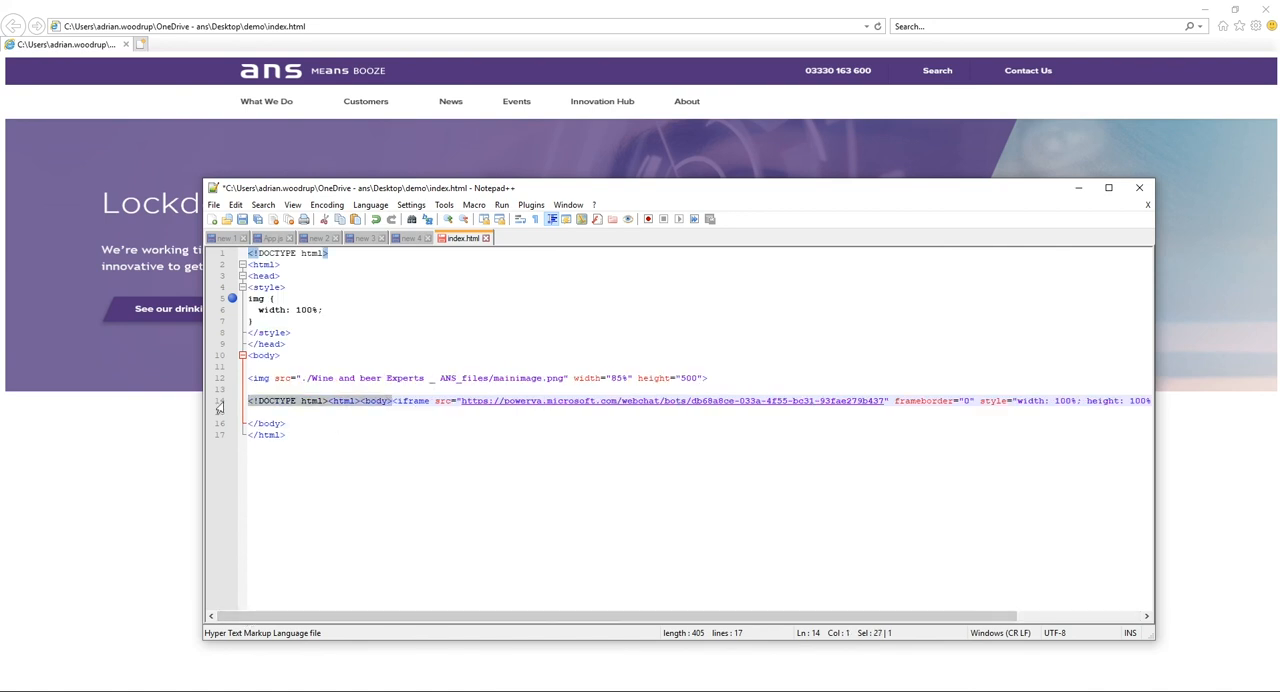
key(Delete)
drag(1072, 401, 1146, 401)
key(Delete)
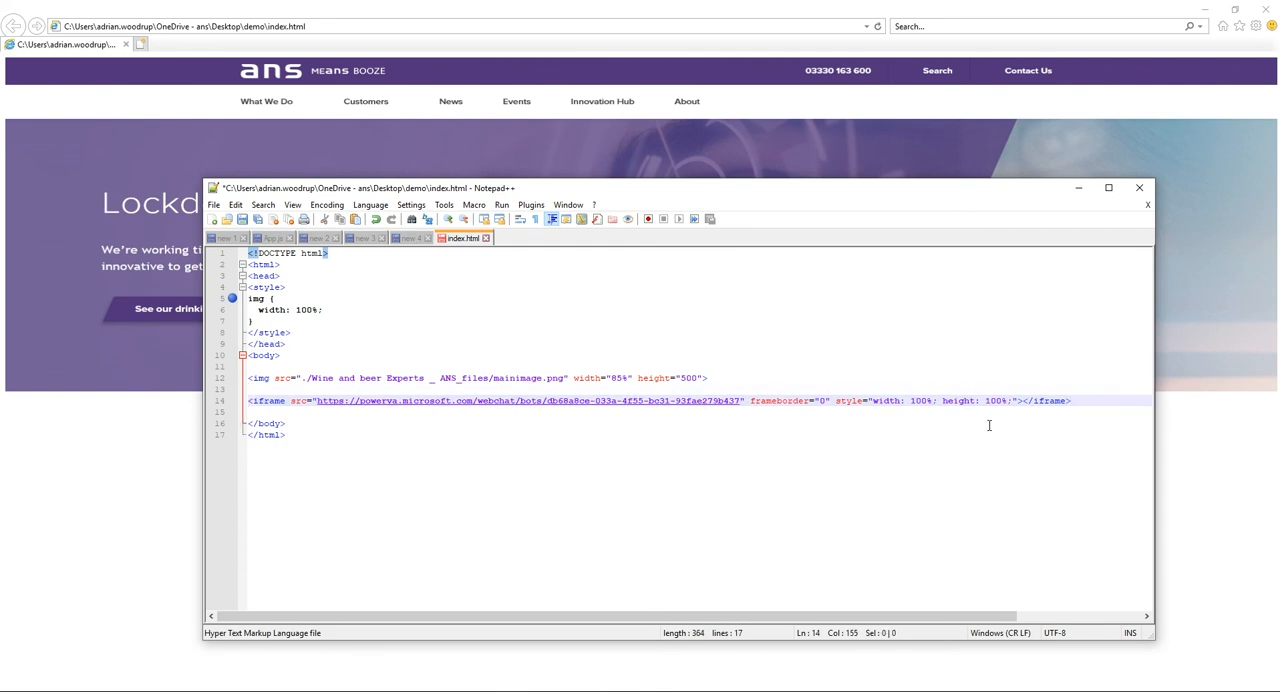
Set the iframe's height to 300px and its width to 30%, and save index.html.
click(1006, 398)
key(BackSpace)
key(BackSpace)
key(BackSpace)
key(BackSpace)
text(300)
text(px)
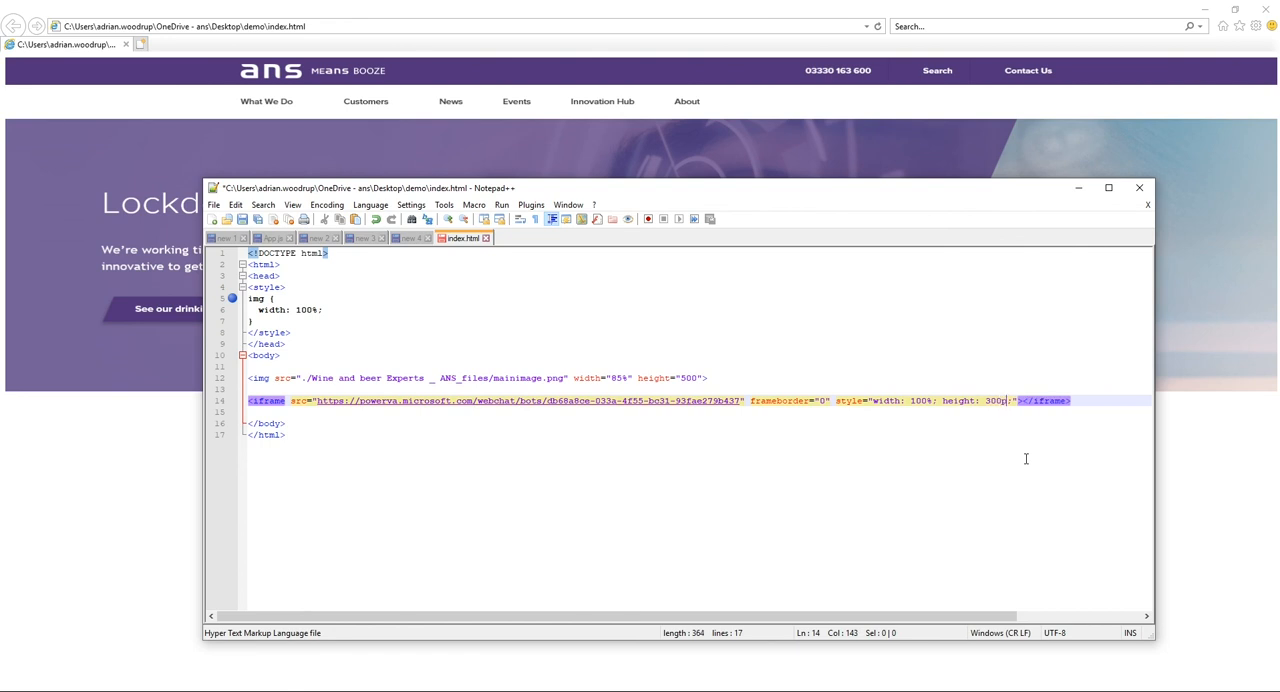
key(BackSpace)
key(Delete)
text(3)
key(ctrl+s)
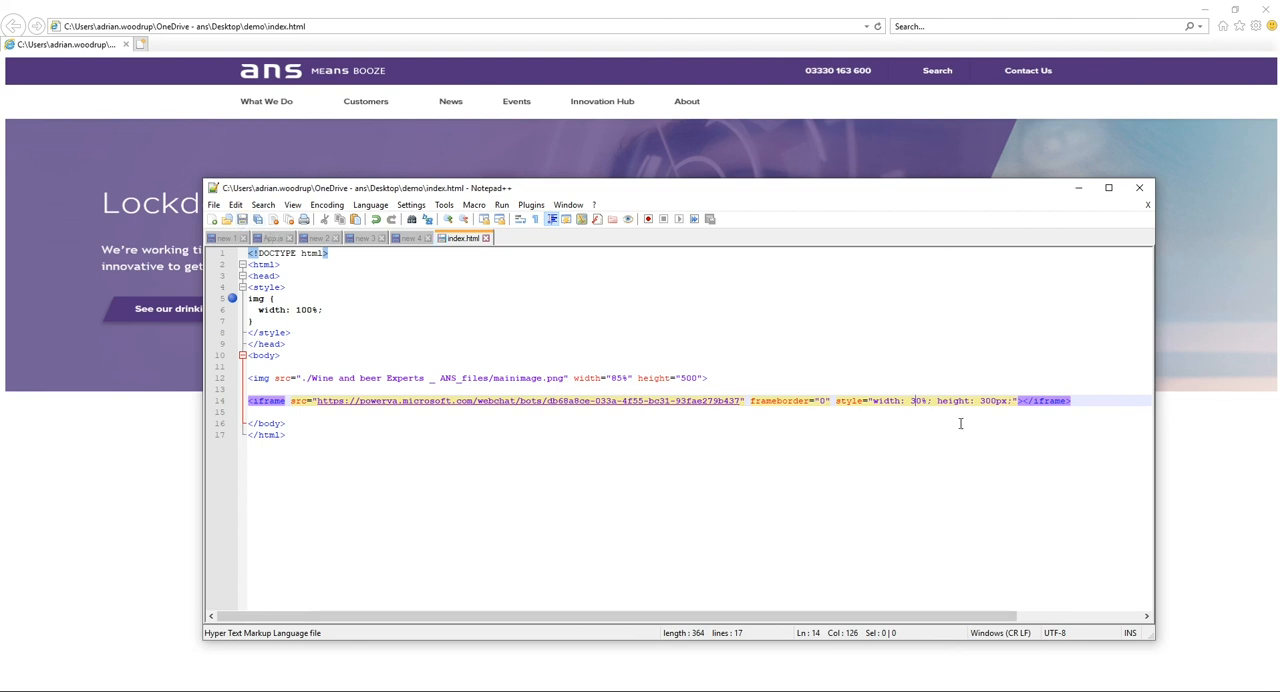
Switch to Internet Explorer, reload the index.html page and place the cursor in the embedded bot's message field.
click(149, 471)
click(877, 27)
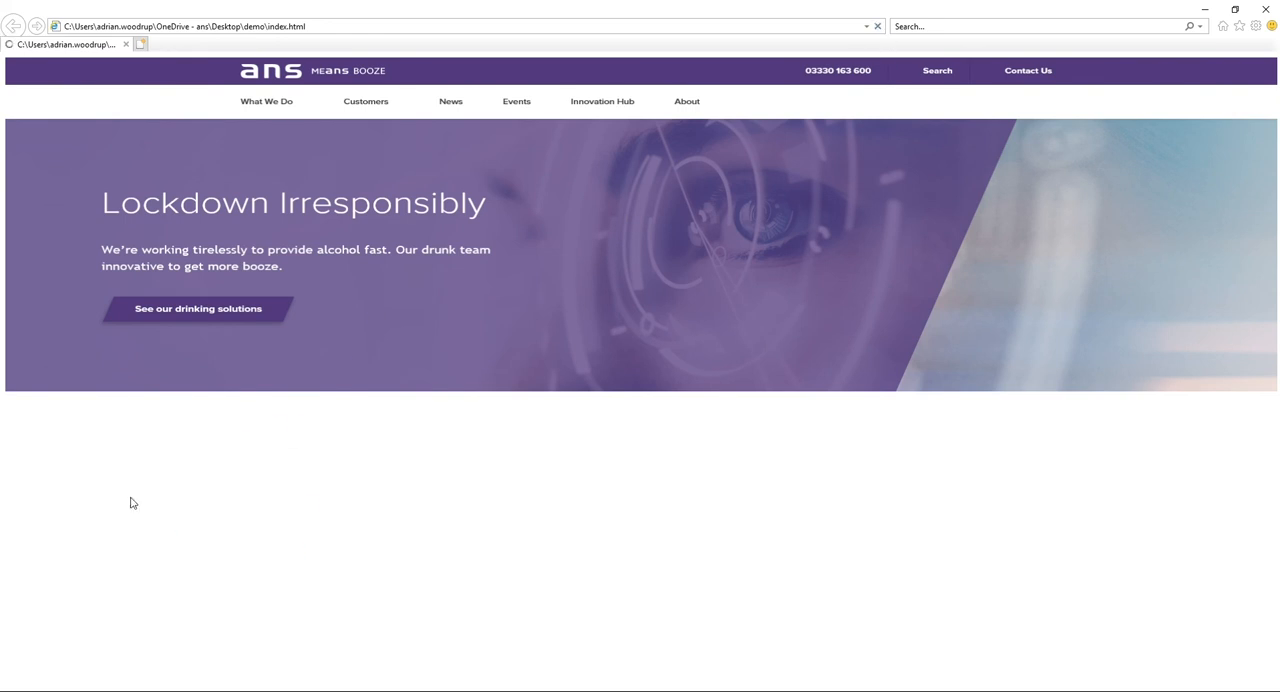
click(58, 581)
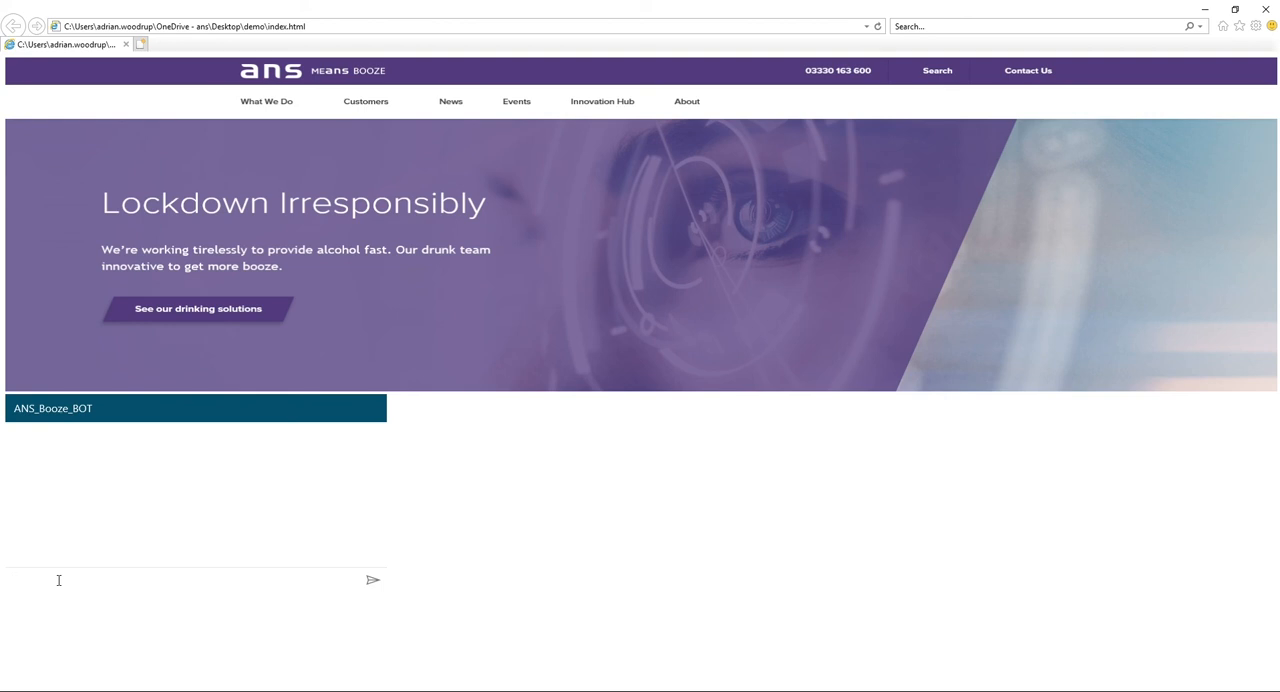
Greet the embedded ANS_Booze_BOT with "hi" and tell it that you want wine.
text(hi)
key(Return)
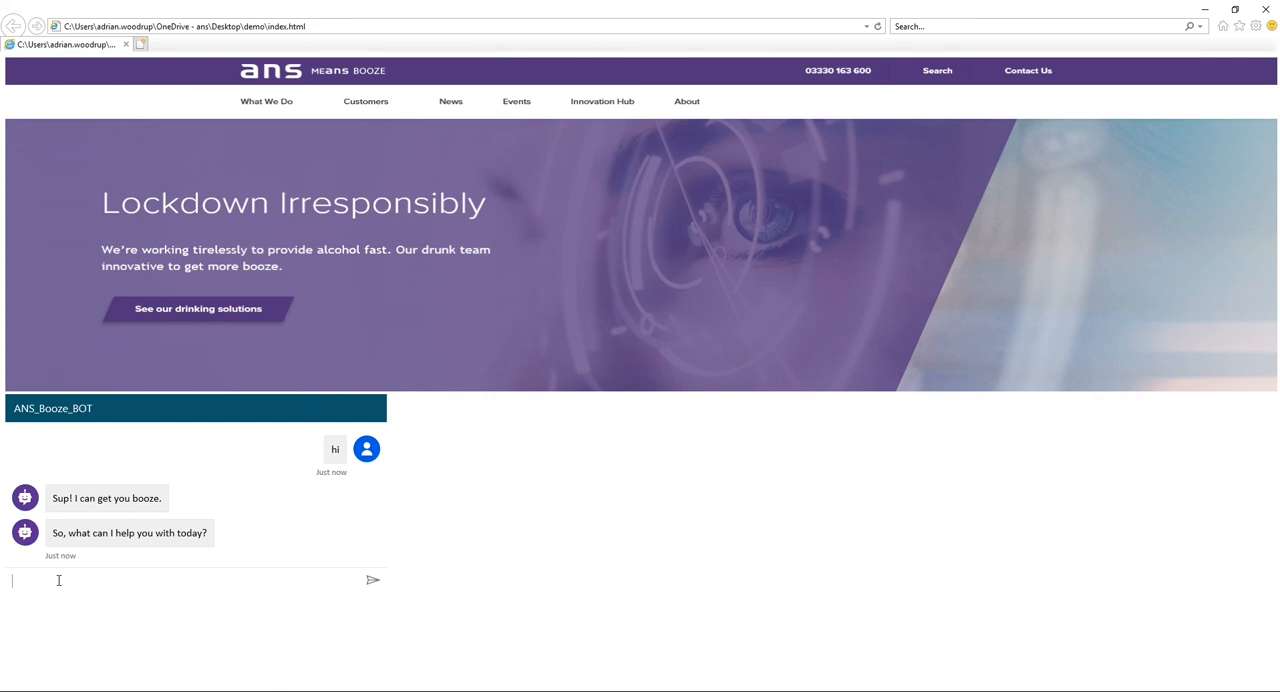
text(I want bee)
key(BackSpace)
key(BackSpace)
text(win)
key(Return)
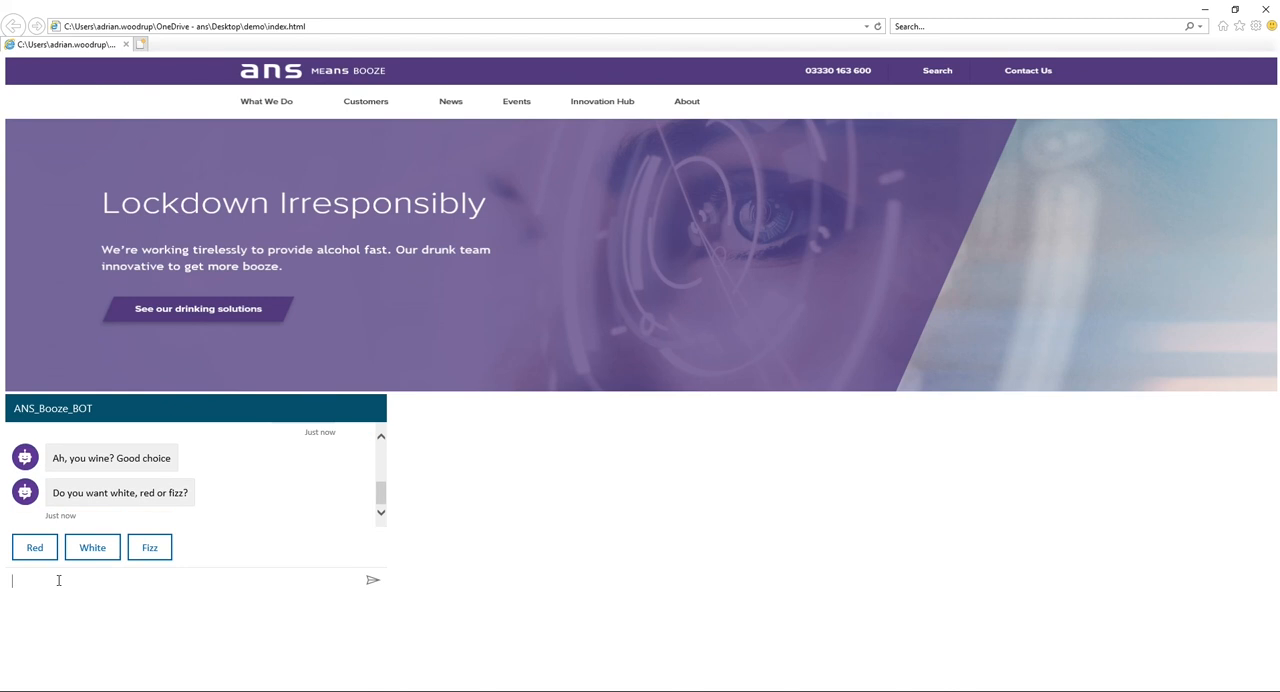
Order a White wine of type Chard from the bot and answer Yes to whether the question was answered.
click(117, 552)
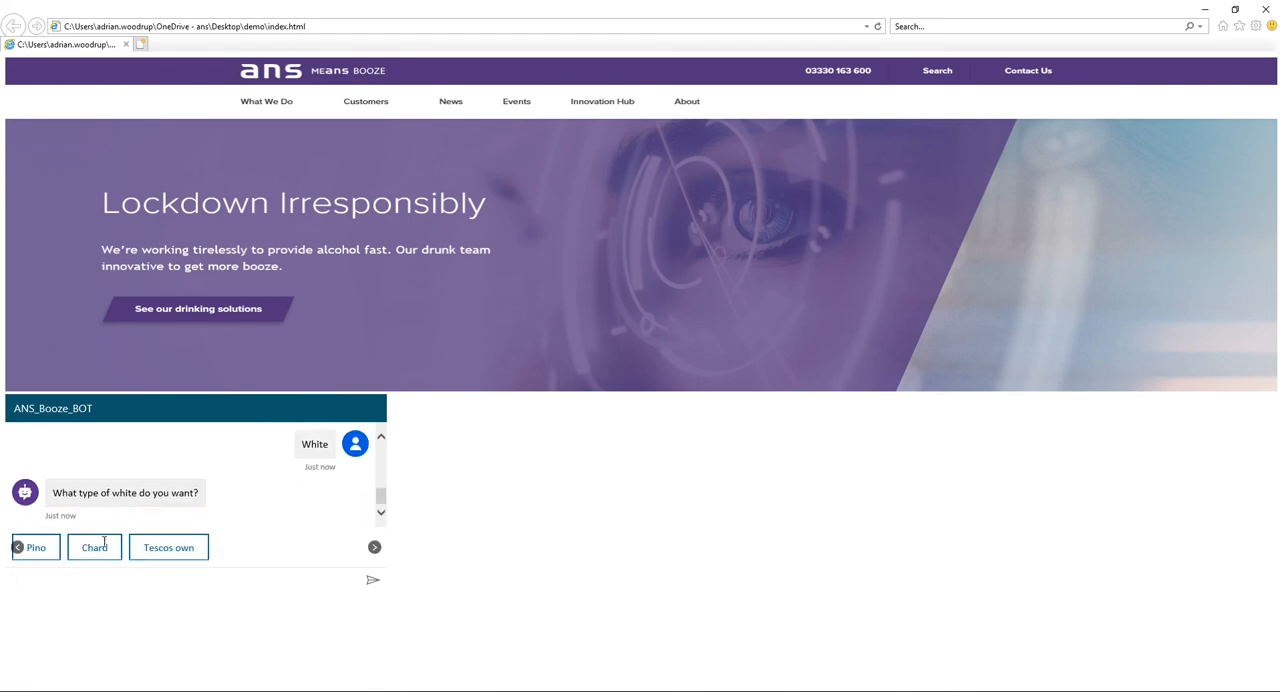
click(89, 551)
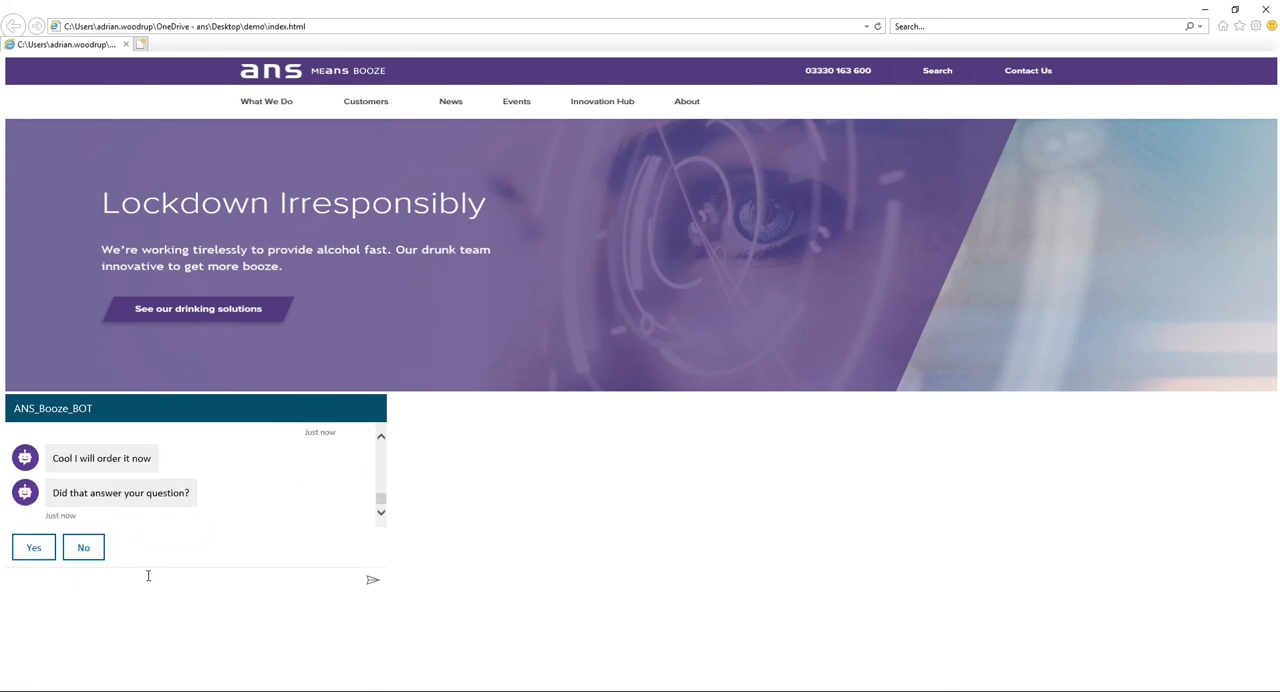
click(32, 547)
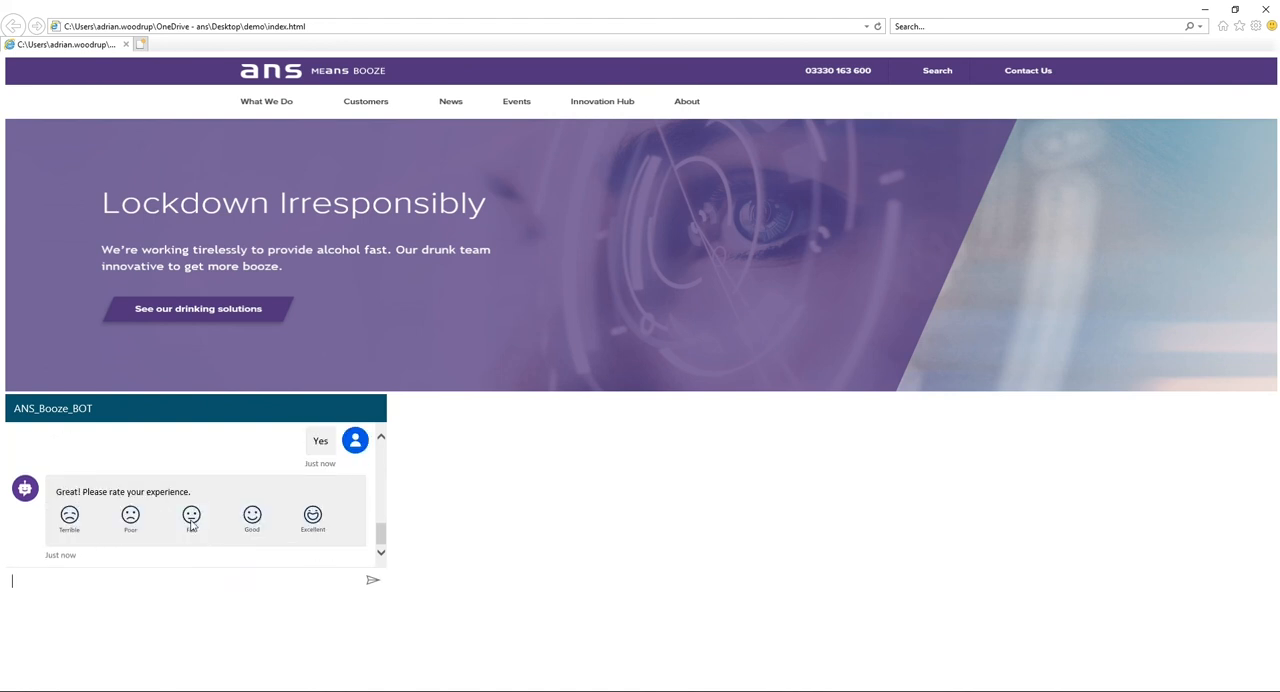
Switch to Outlook, read the newest "Wine order" email in the inbox, and minimize Outlook.
click(100, 547)
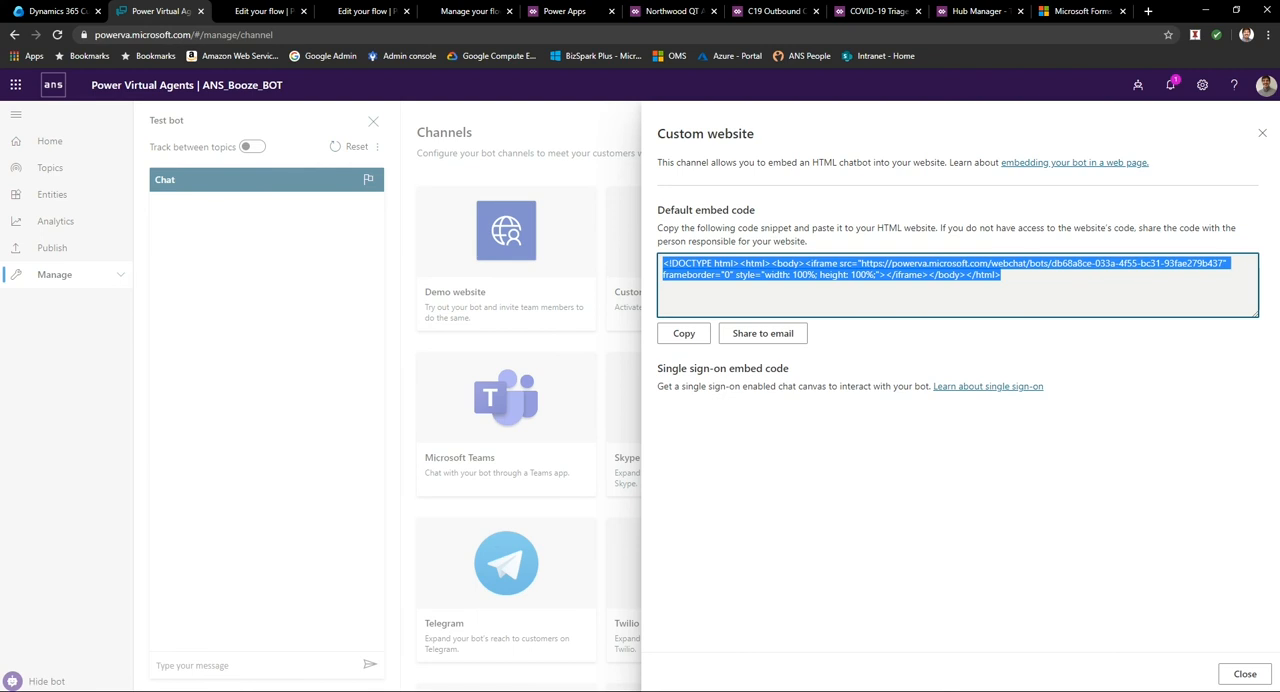
mouse_move(320, 690)
click(248, 650)
click(210, 186)
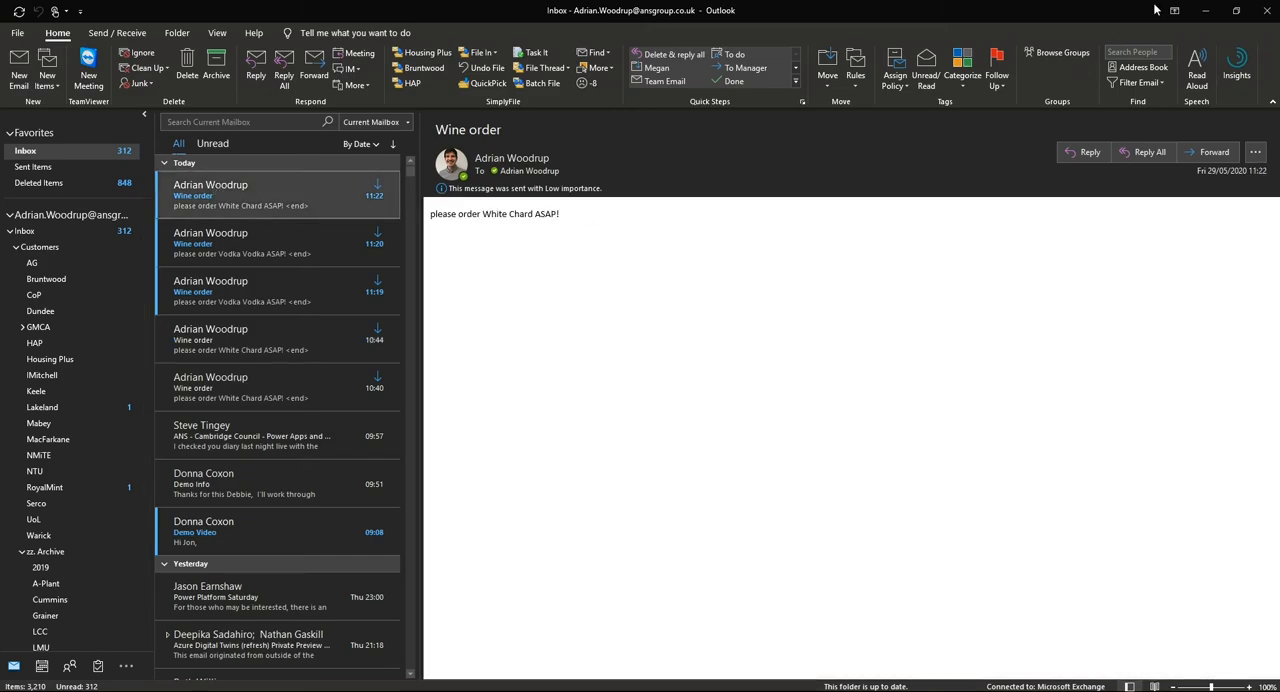
click(1206, 10)
Close the Custom website embed code in Power Virtual Agents and show the bot's Analytics with the test chat hidden.
click(550, 284)
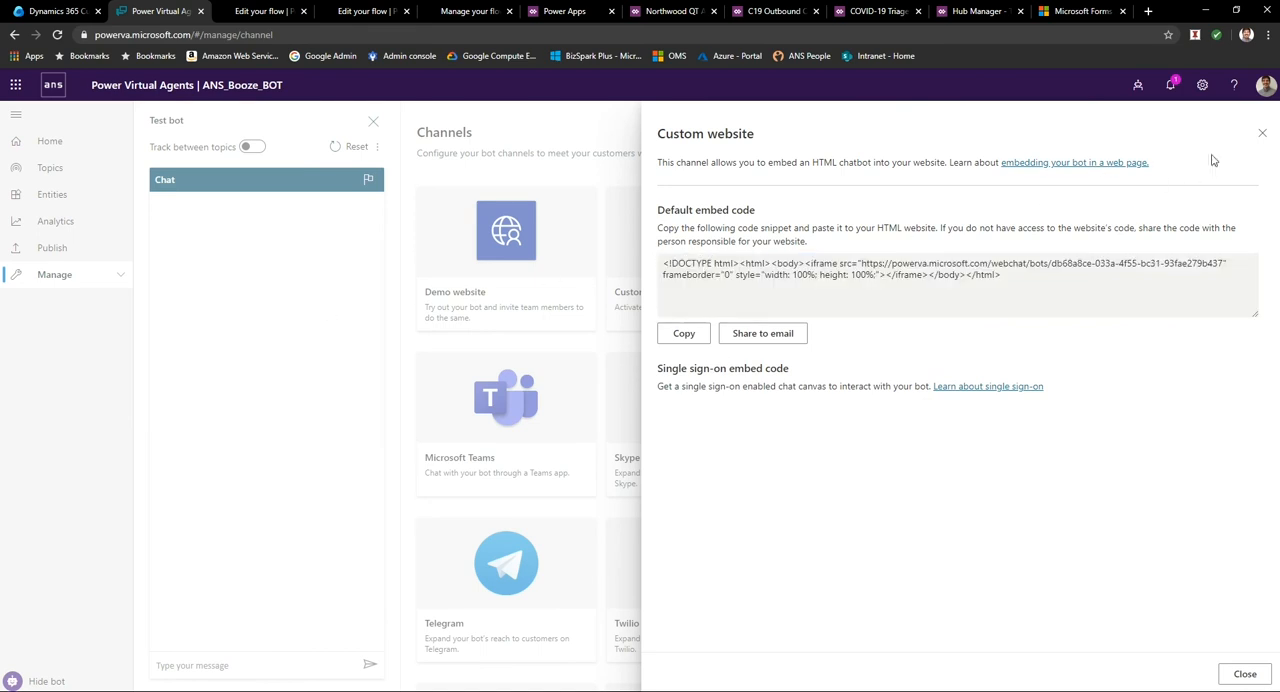
click(1261, 134)
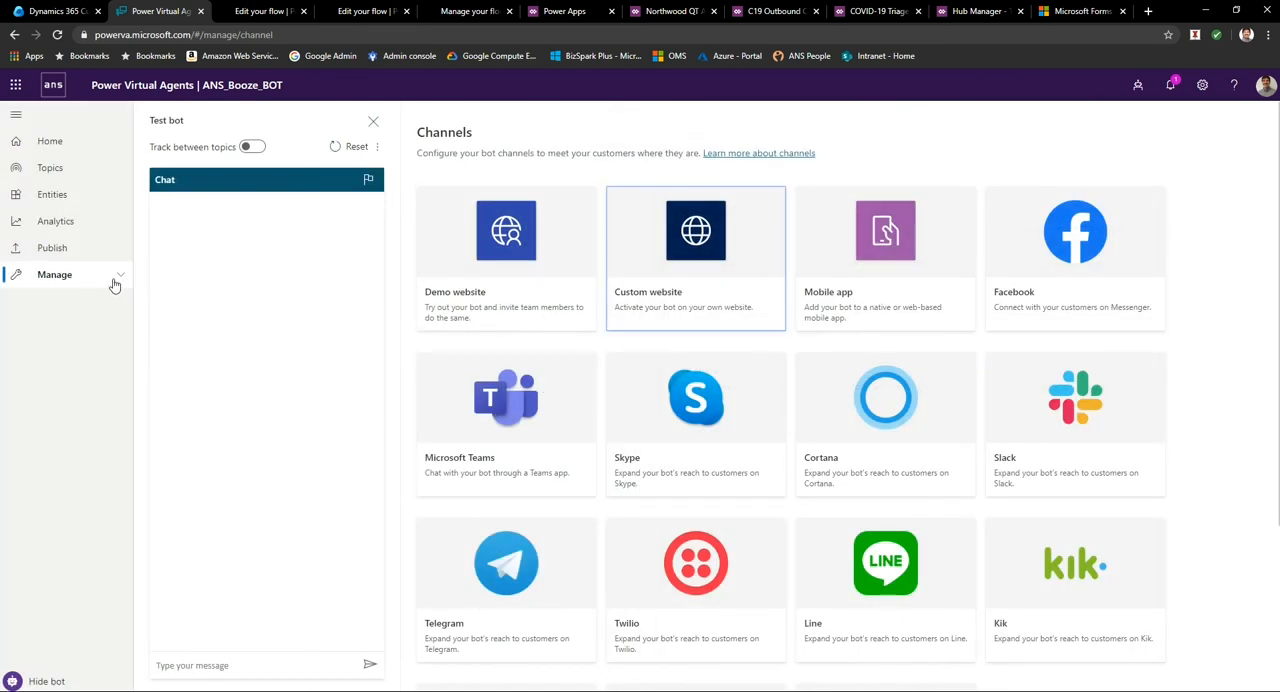
click(68, 229)
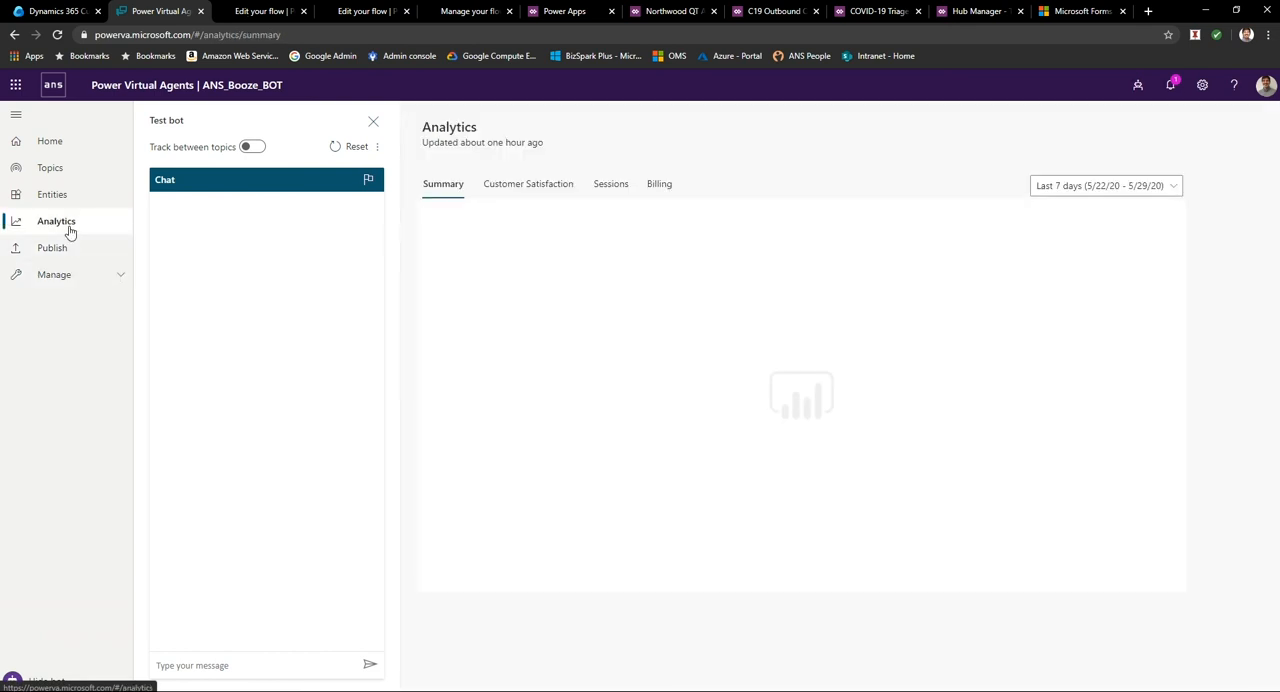
click(372, 122)
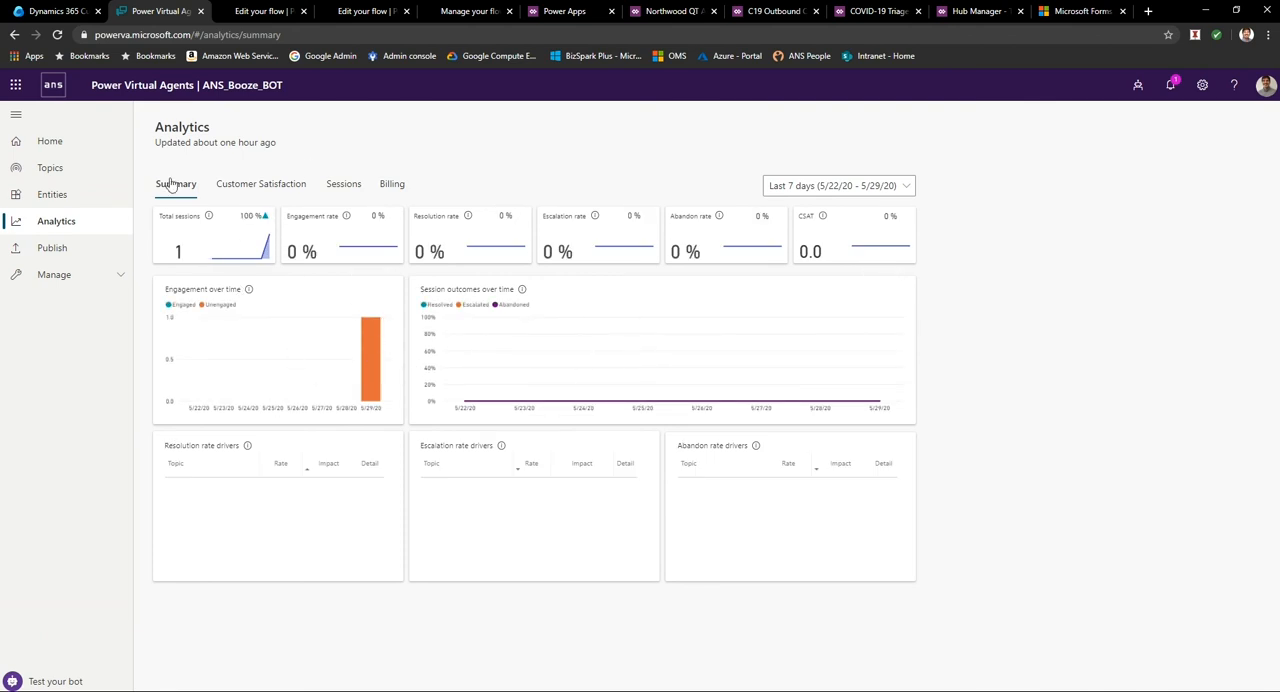
Look through the Customer Satisfaction, Sessions and Billing analytics of ANS_Booze_BOT and return to its Summary.
click(293, 188)
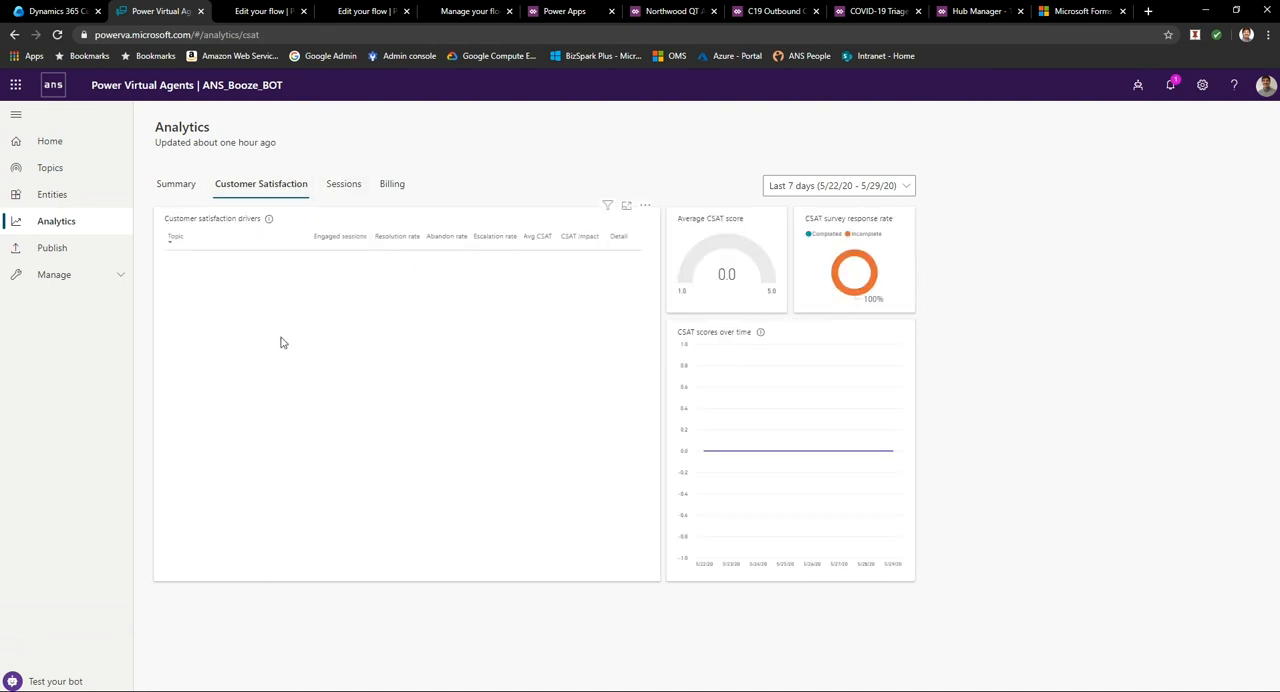
click(336, 183)
click(394, 184)
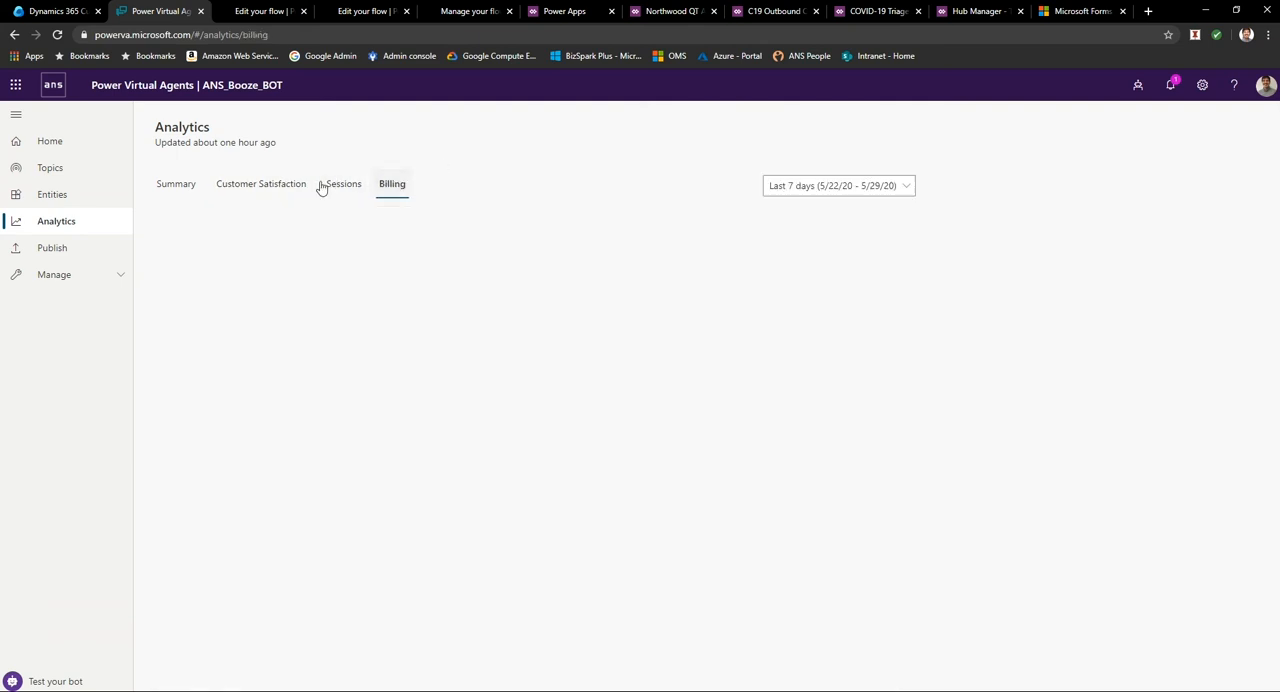
click(178, 184)
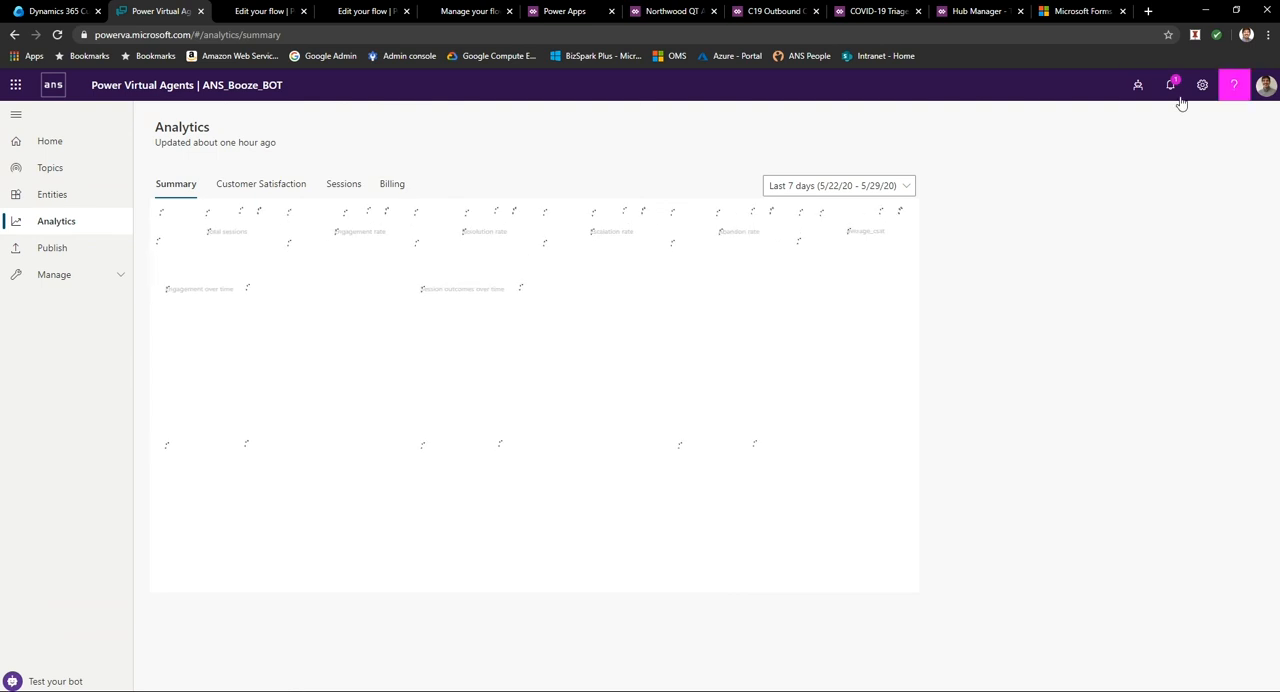
Switch to the ANSRoyalMint bot in the AW-SandBox-Training-01 environment and display its Analytics summary.
click(1137, 85)
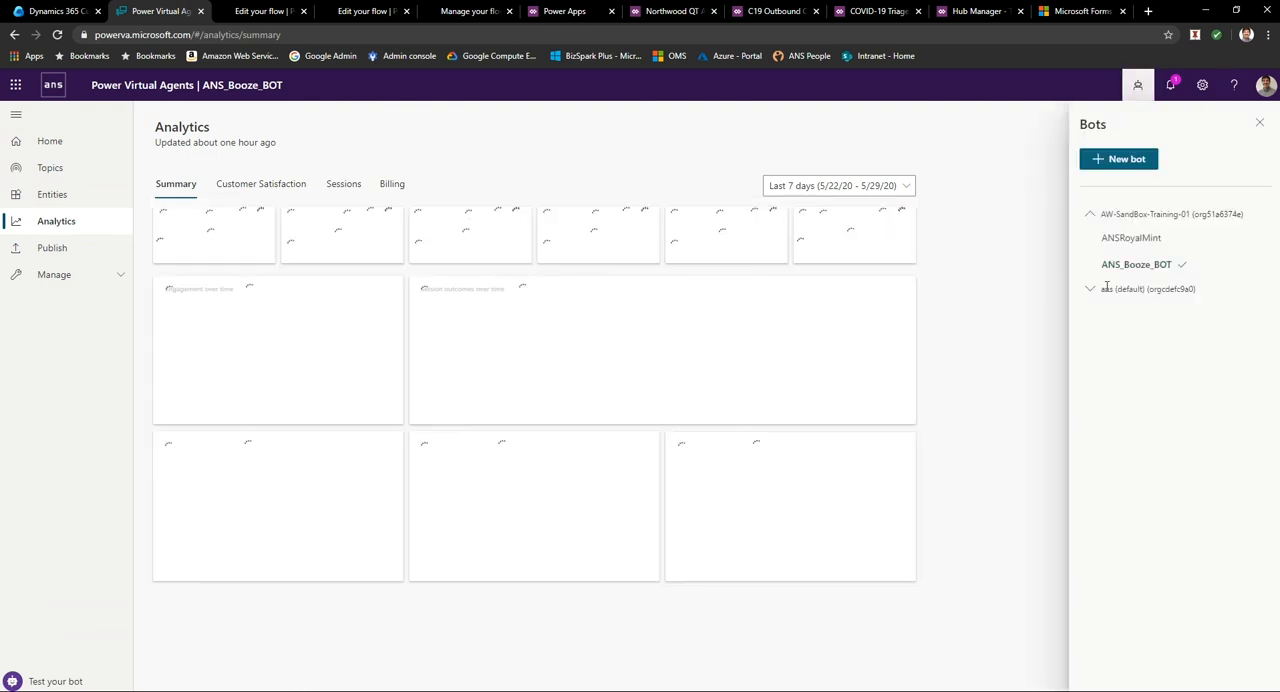
click(1107, 237)
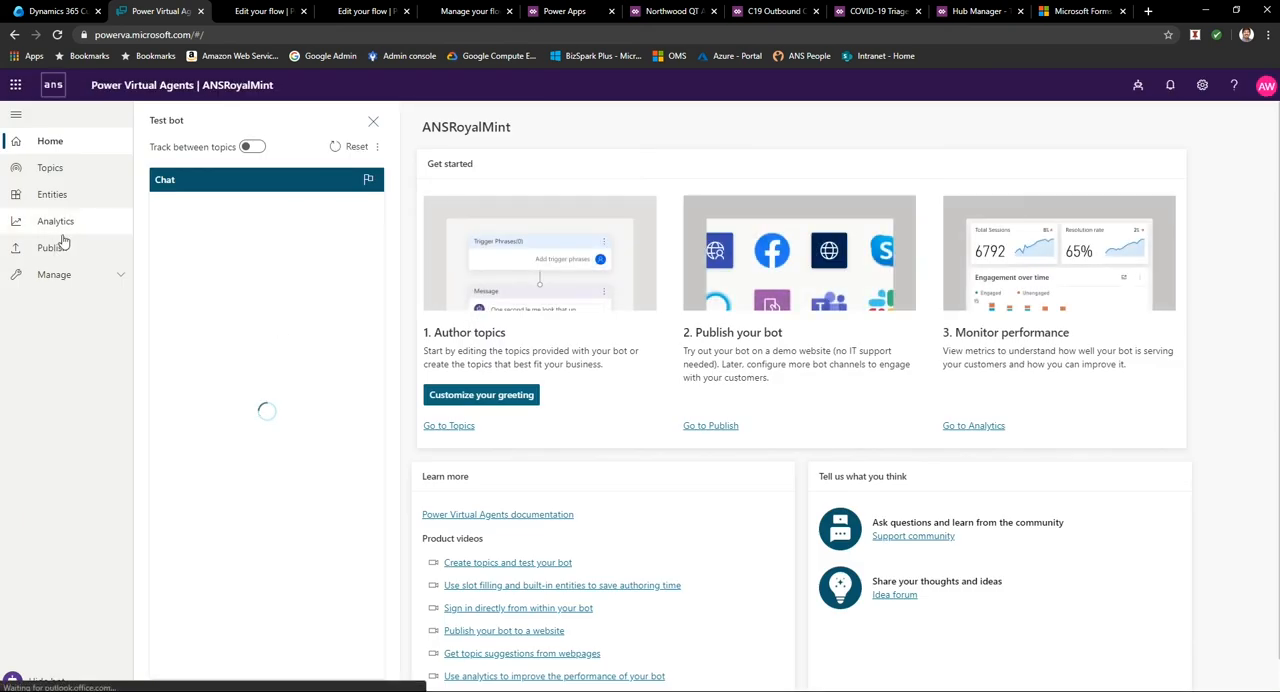
click(60, 222)
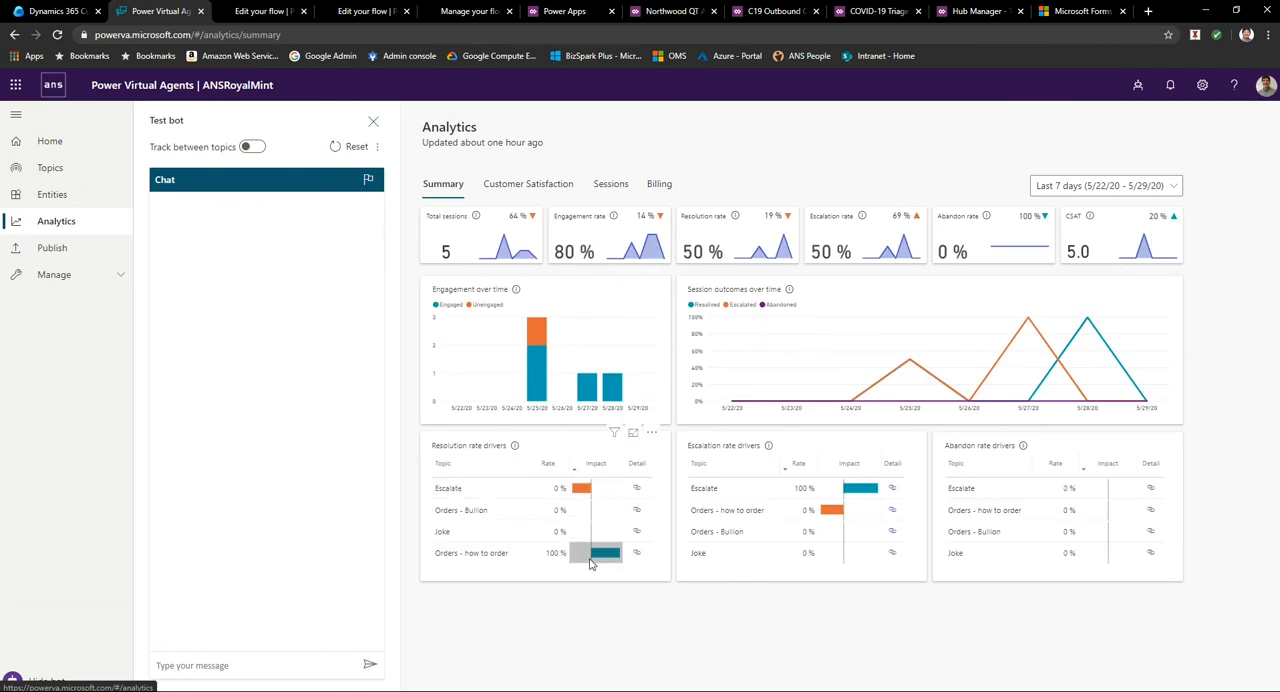
Review ANSRoyalMint's Customer Satisfaction, Sessions and Billing analytics, and return to the bot's Home page.
click(519, 192)
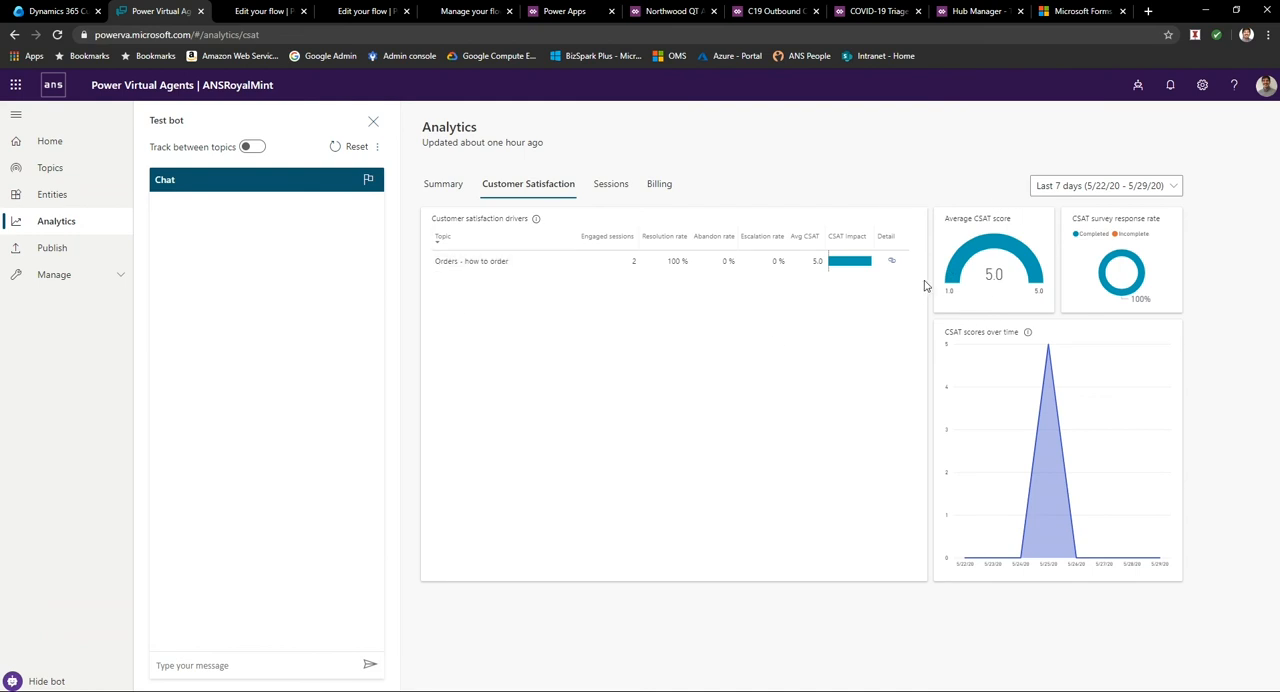
click(612, 186)
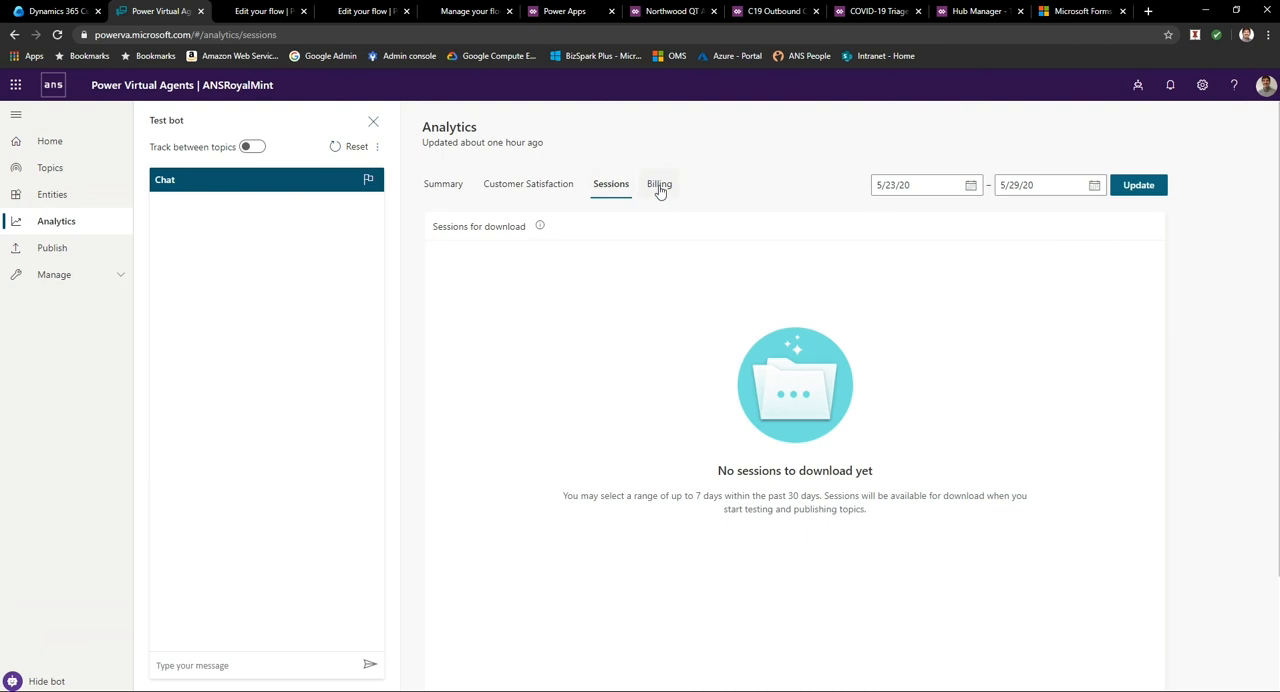
click(660, 186)
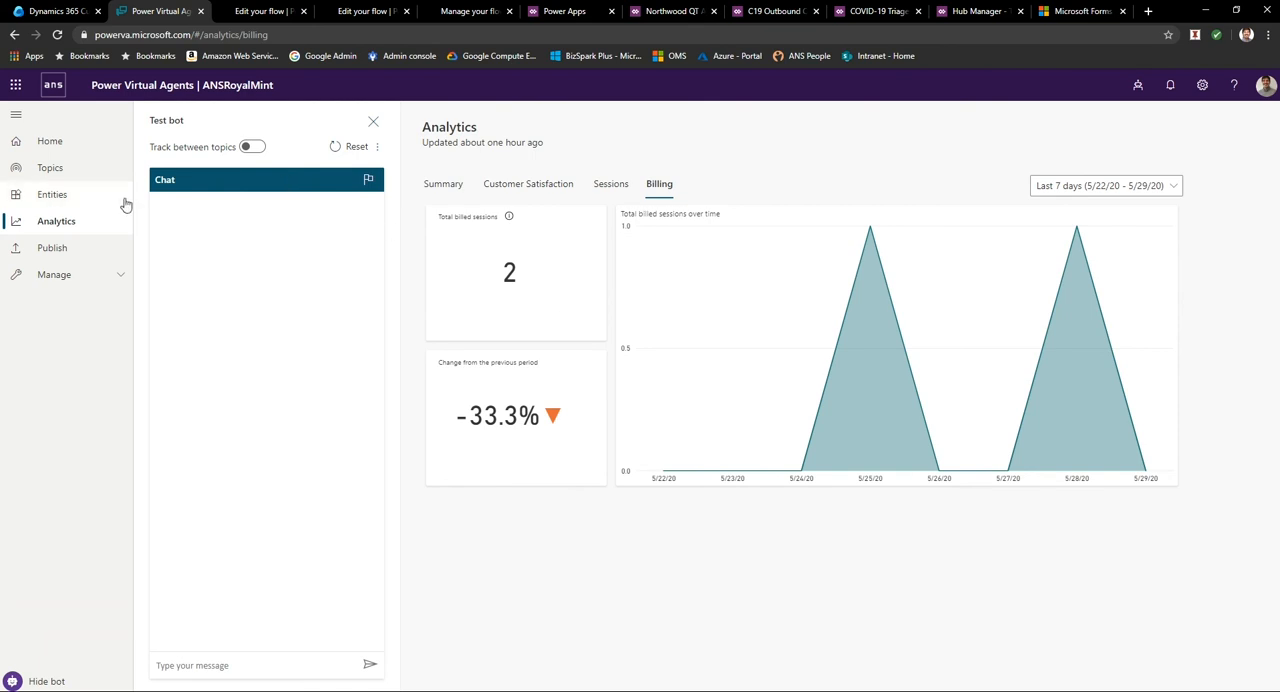
click(61, 142)
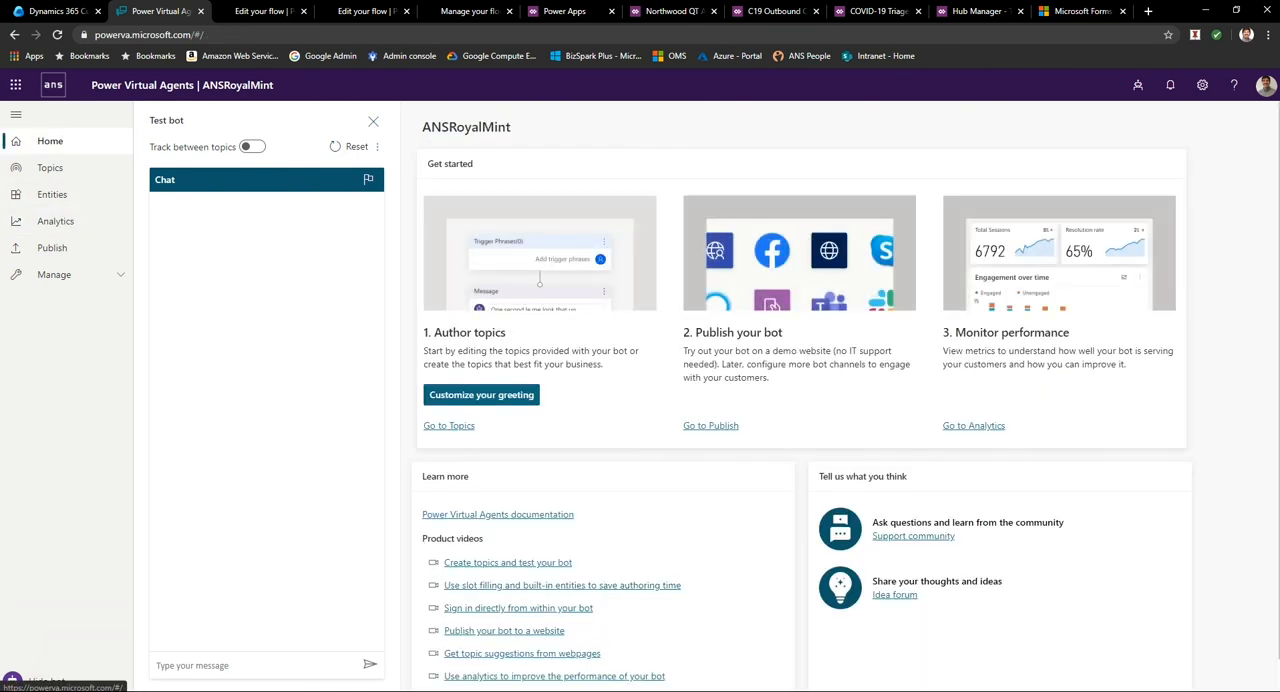